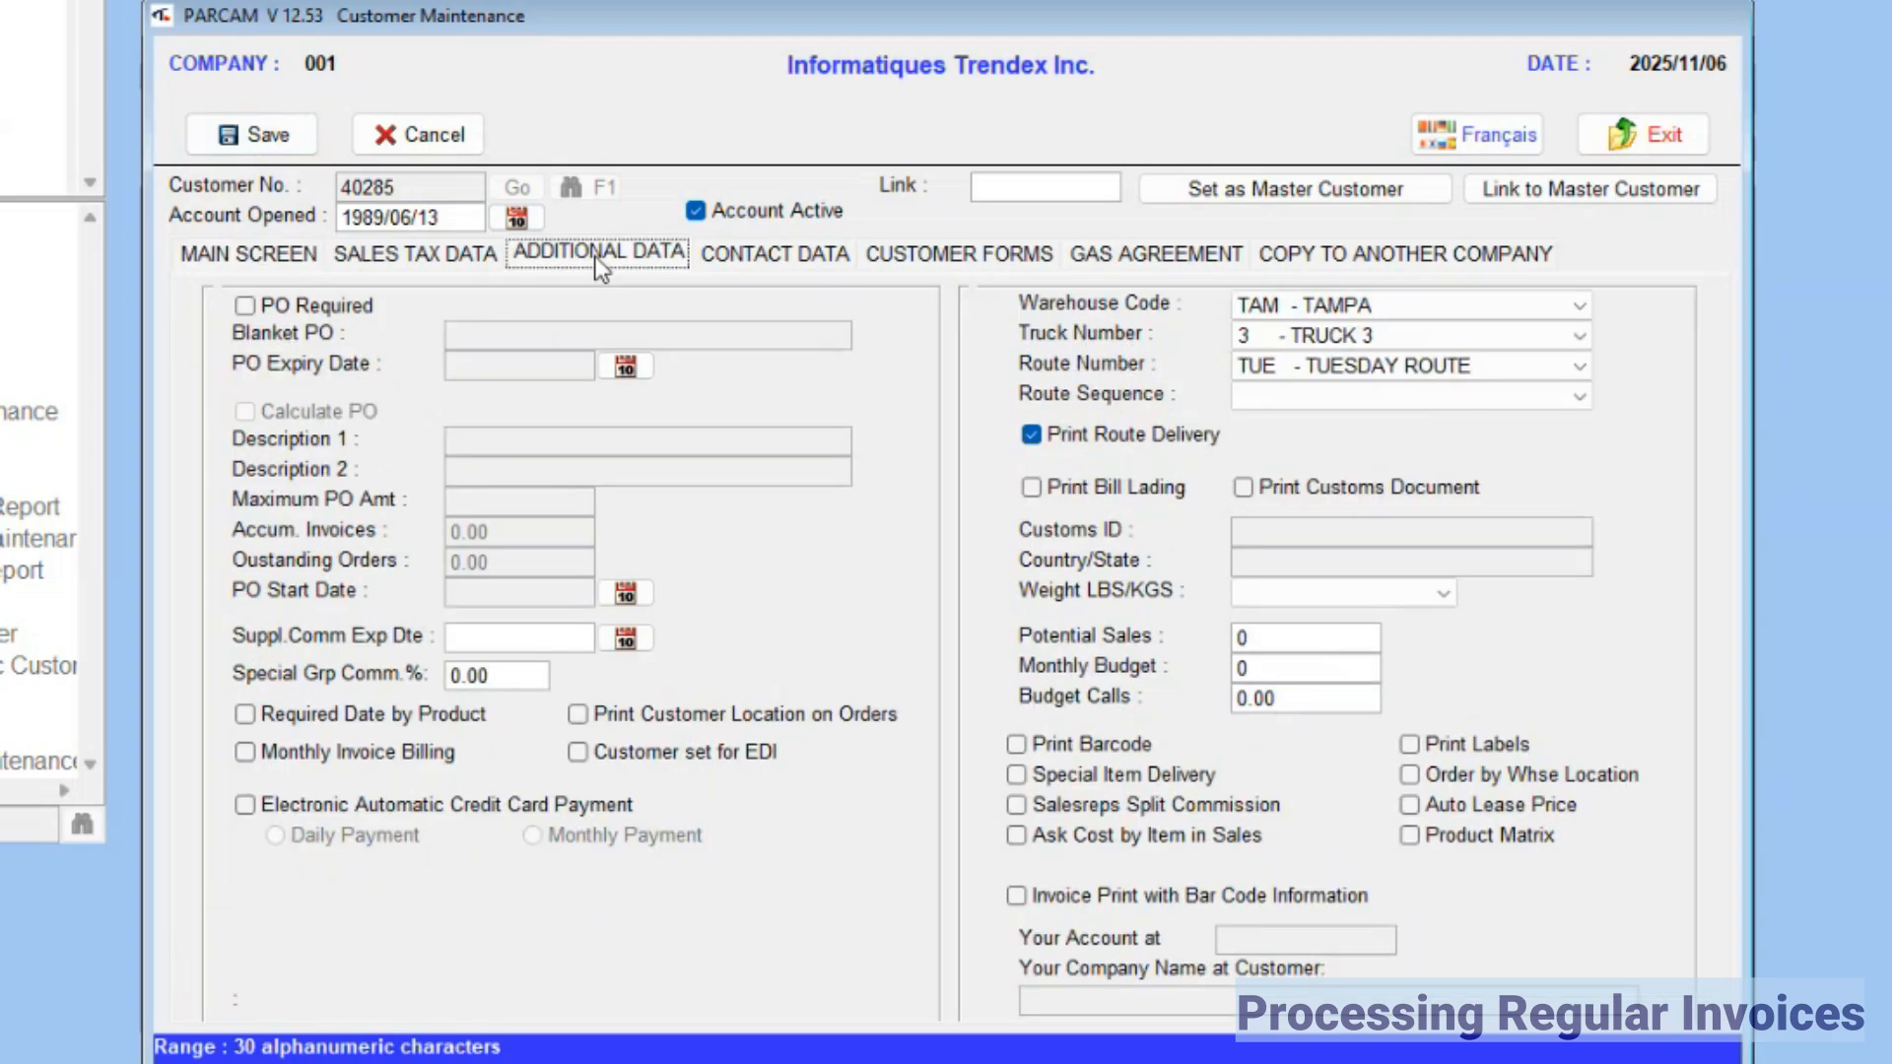
Step: Enable Electronic Automatic Credit Card Payment with daily payment for the customer, save the record, and close Customer Maintenance
{"action": "left_click", "coordinate": [242, 805]}
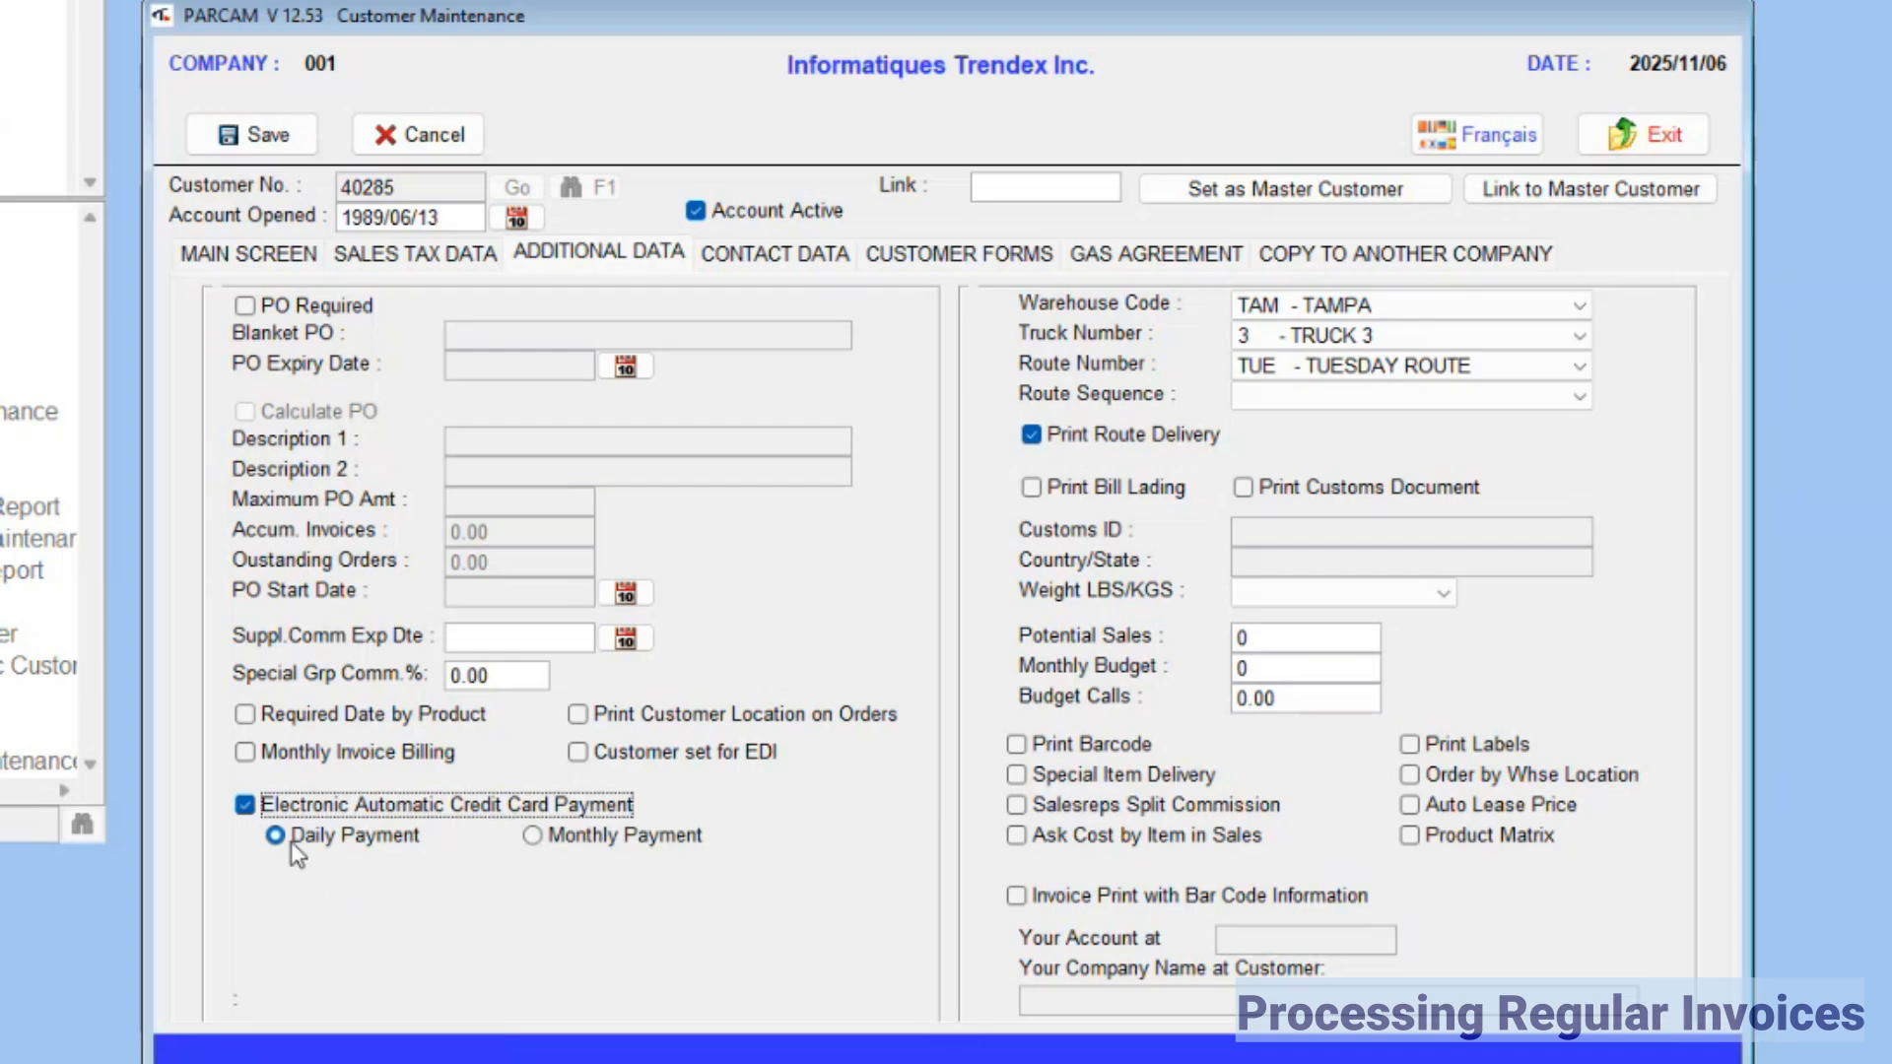
{"action": "left_click", "coordinate": [260, 135]}
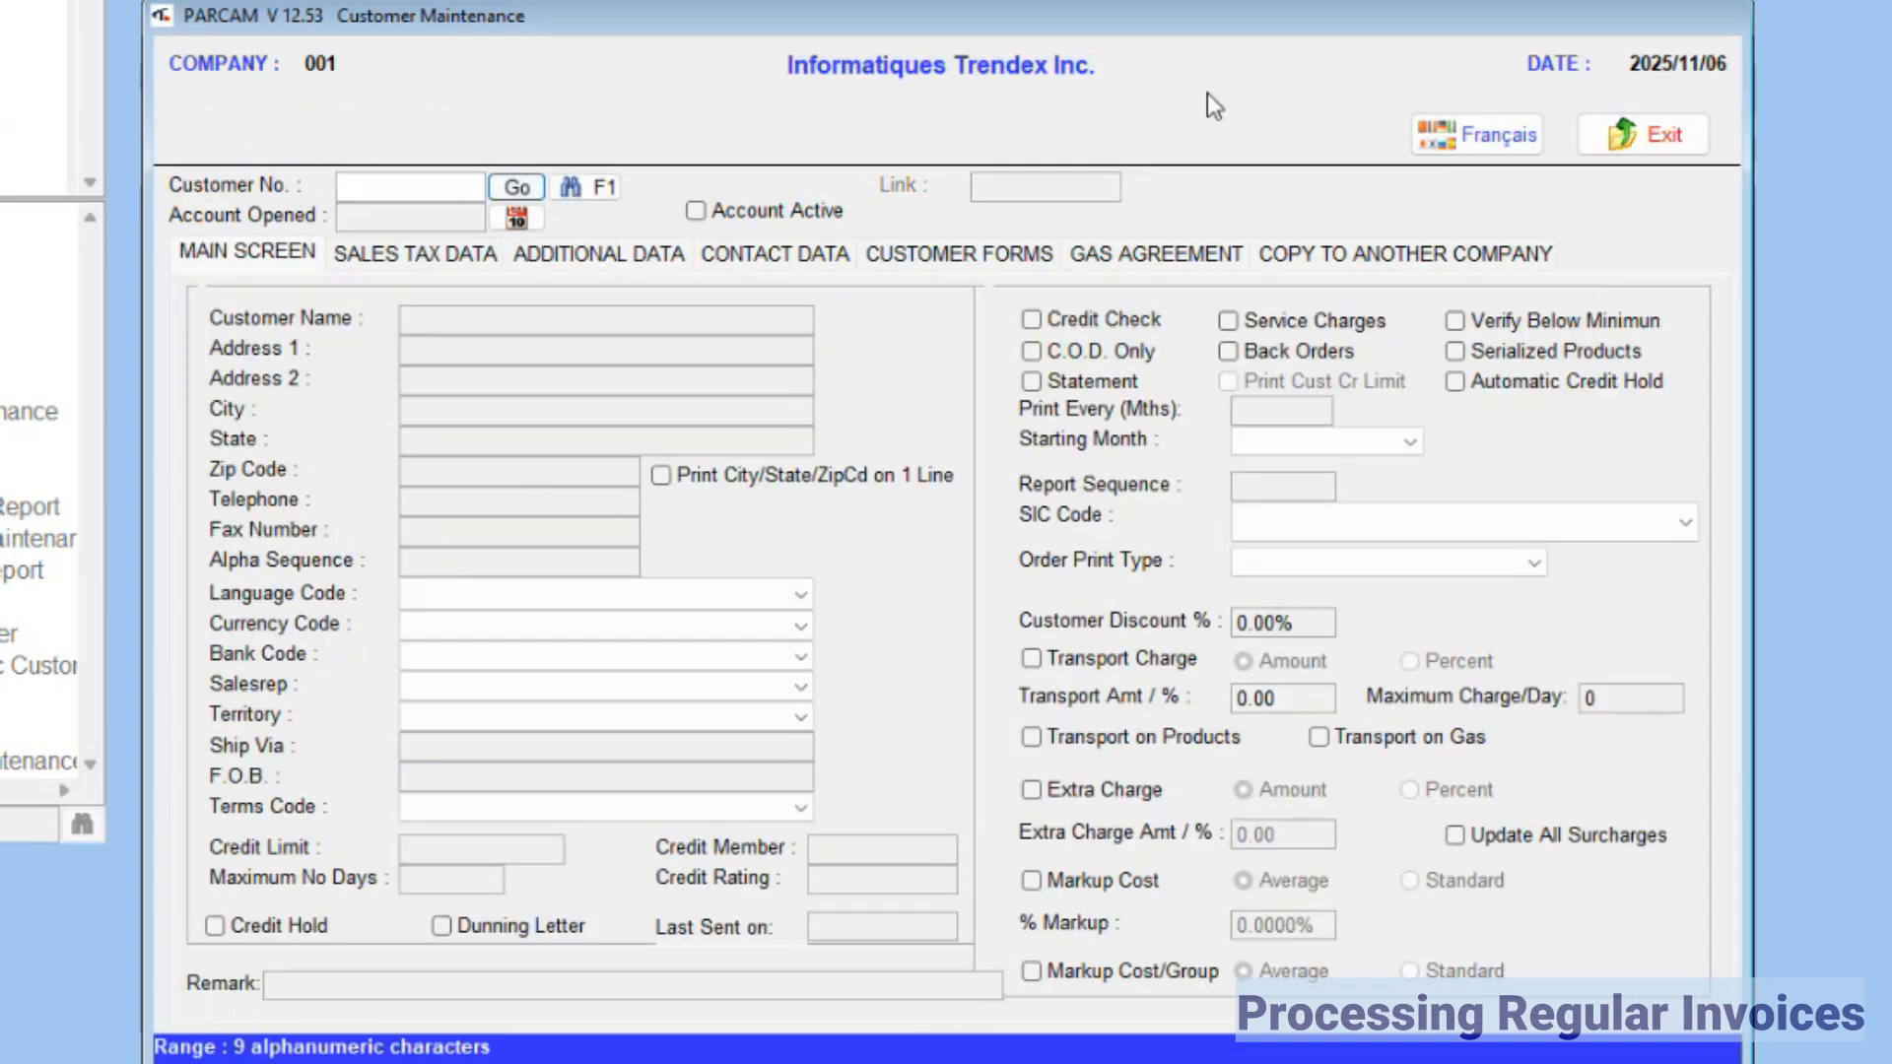
{"action": "left_click", "coordinate": [1666, 136]}
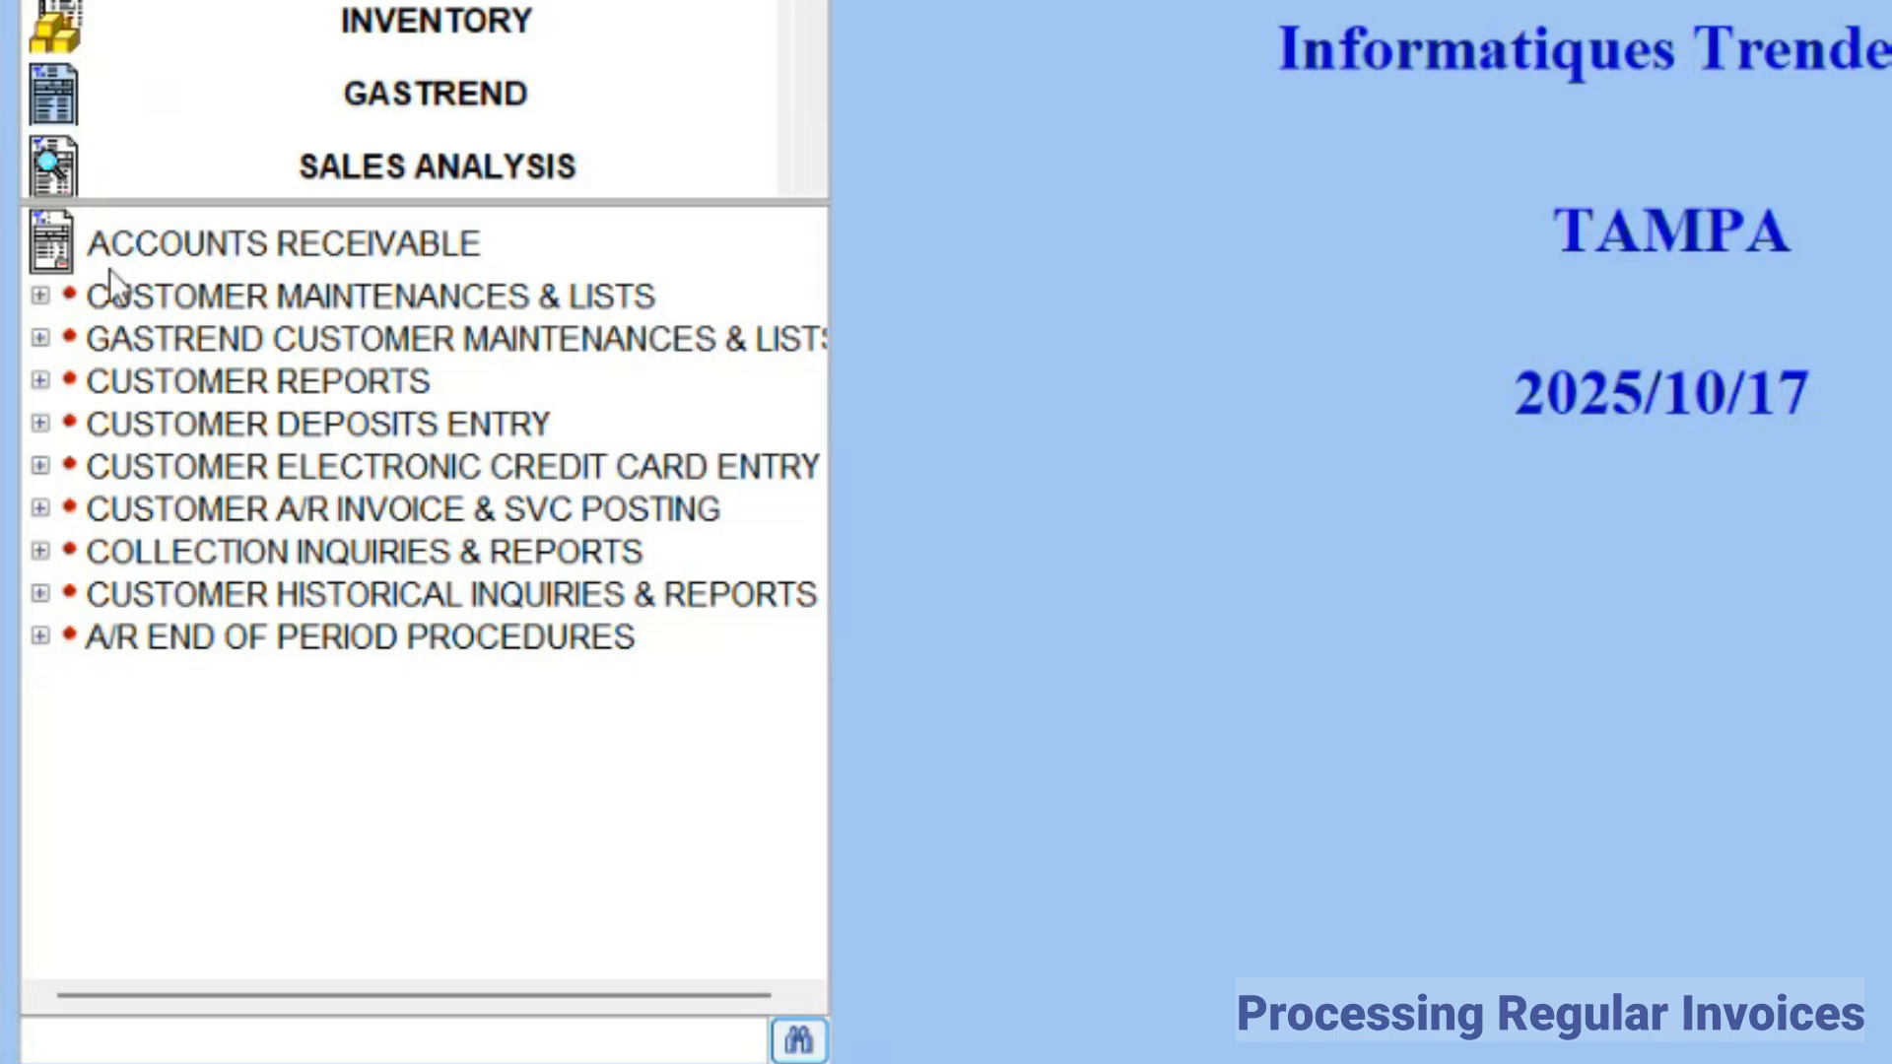
Step: Open Electronic Customer Credit Card Maintenance, enter the customer number for ACME WELDING ASSOCIATION, and start a new credit card with a blank vault number
{"action": "left_click", "coordinate": [39, 465]}
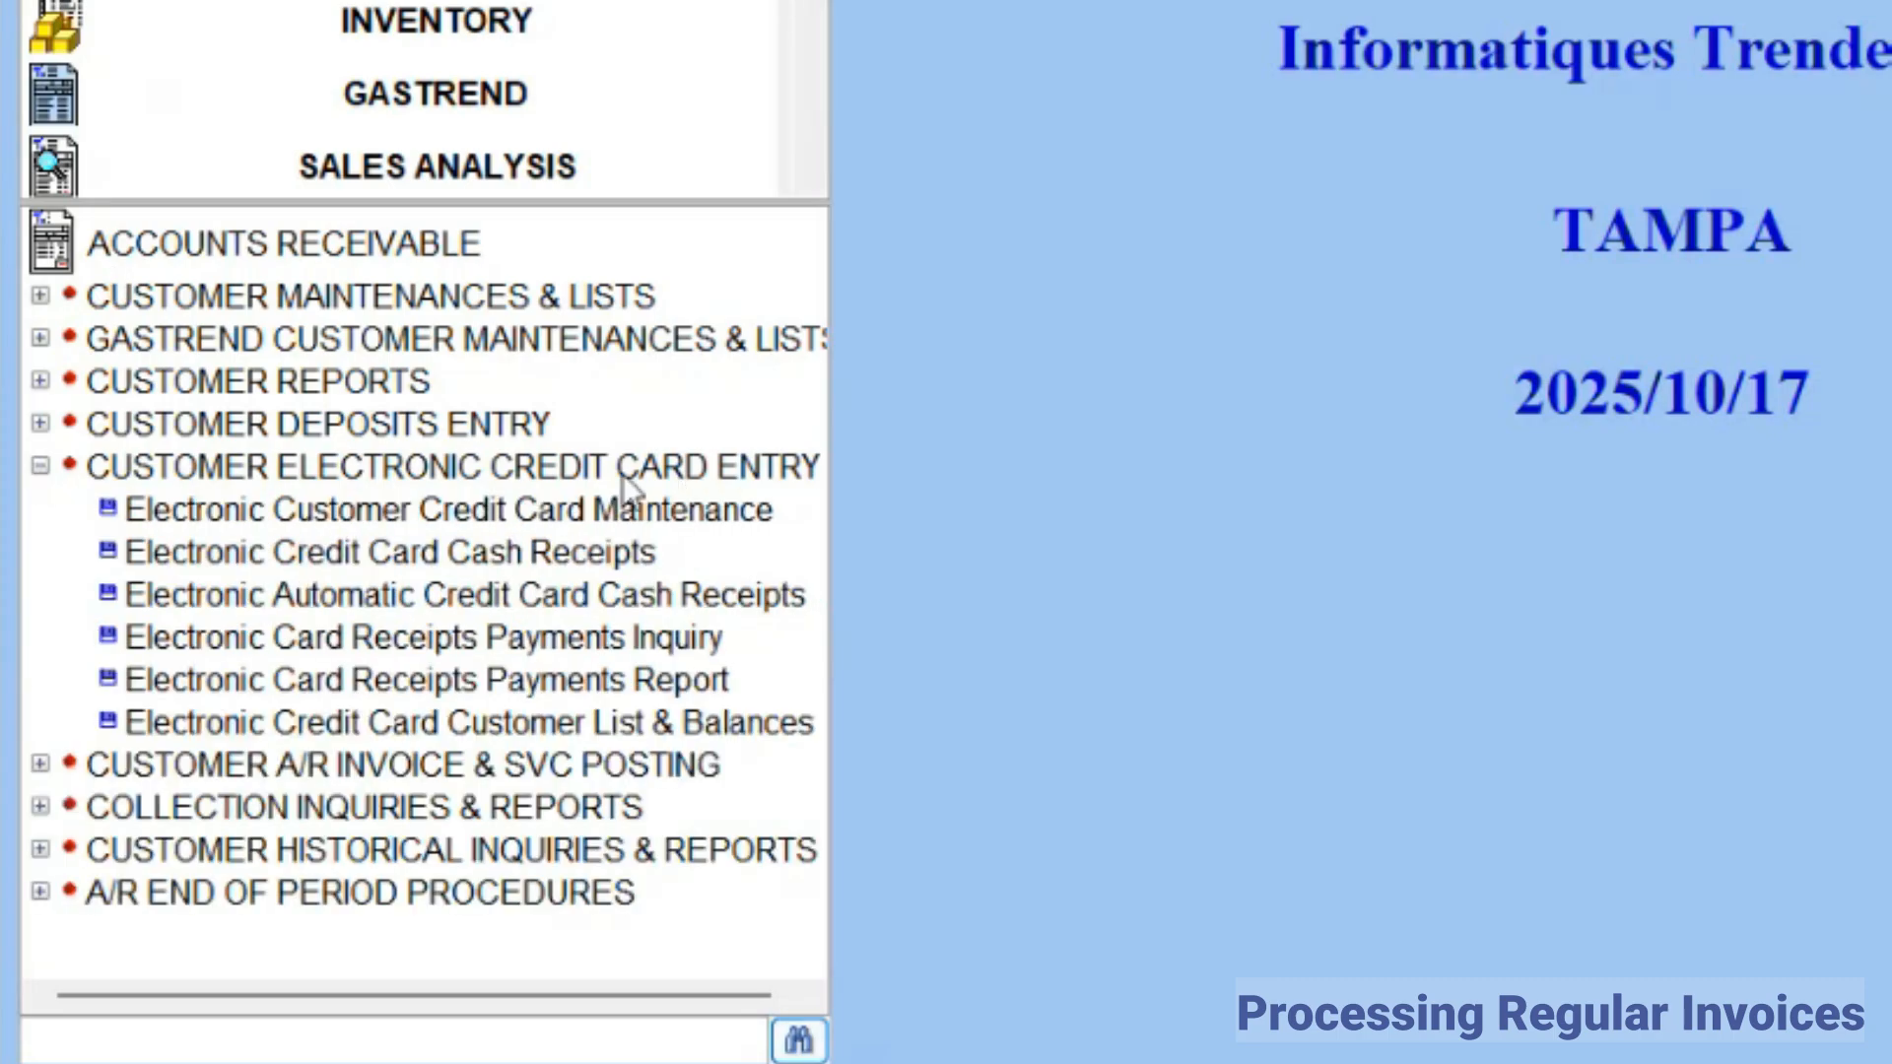
{"action": "double_click", "coordinate": [676, 510]}
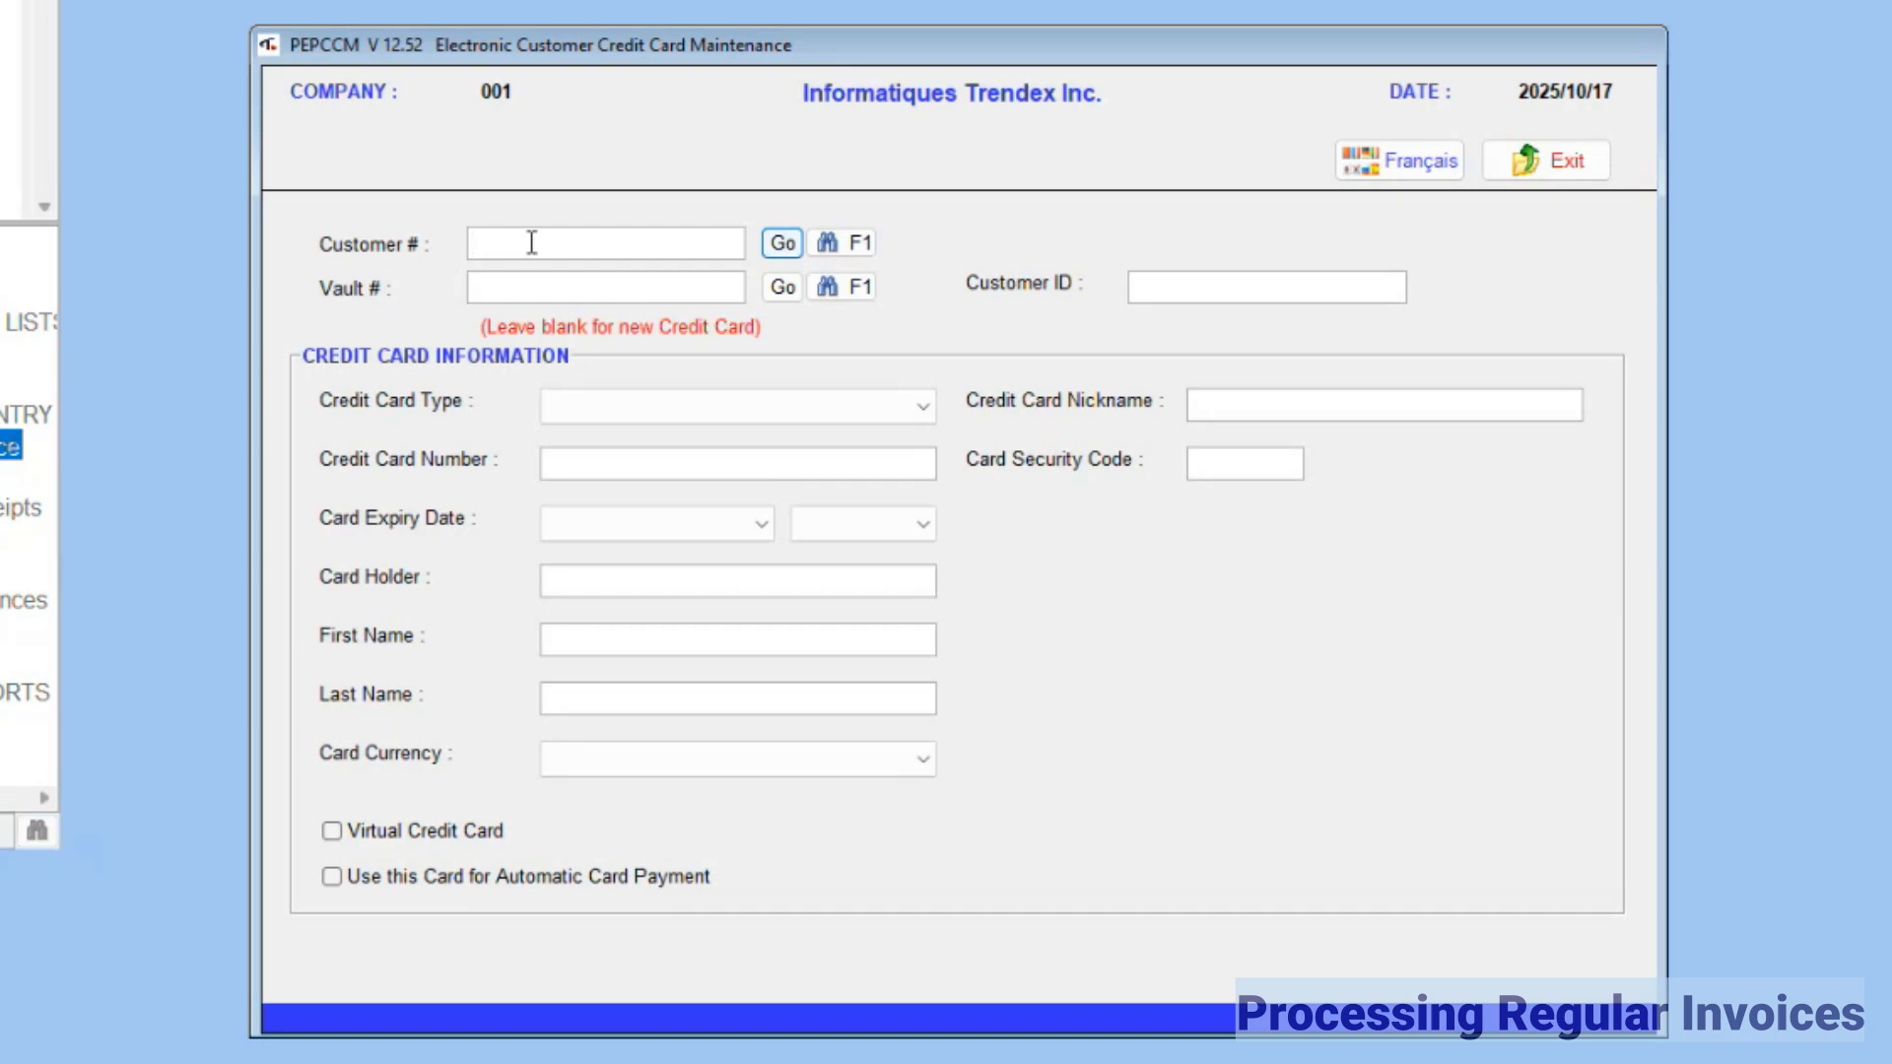
{"action": "type", "text": "40285"}
{"action": "key", "text": "Return"}
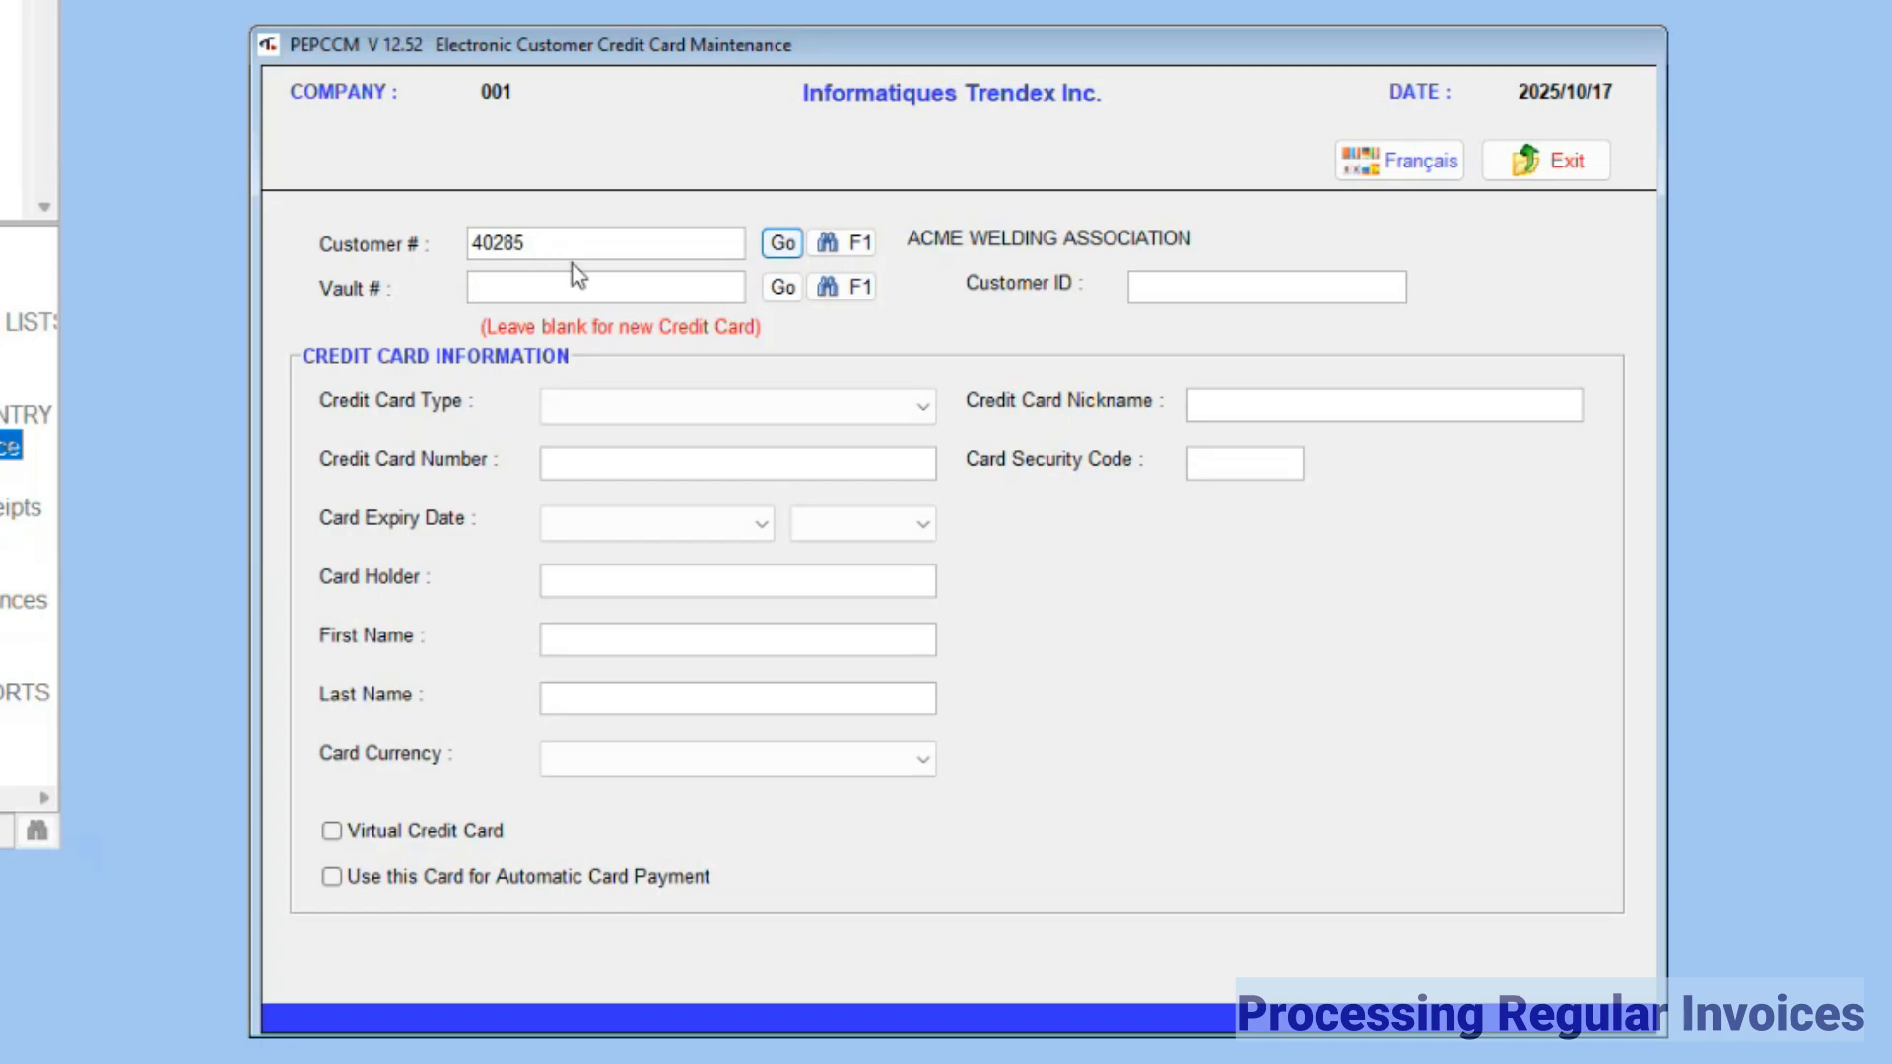
{"action": "left_click", "coordinate": [793, 289]}
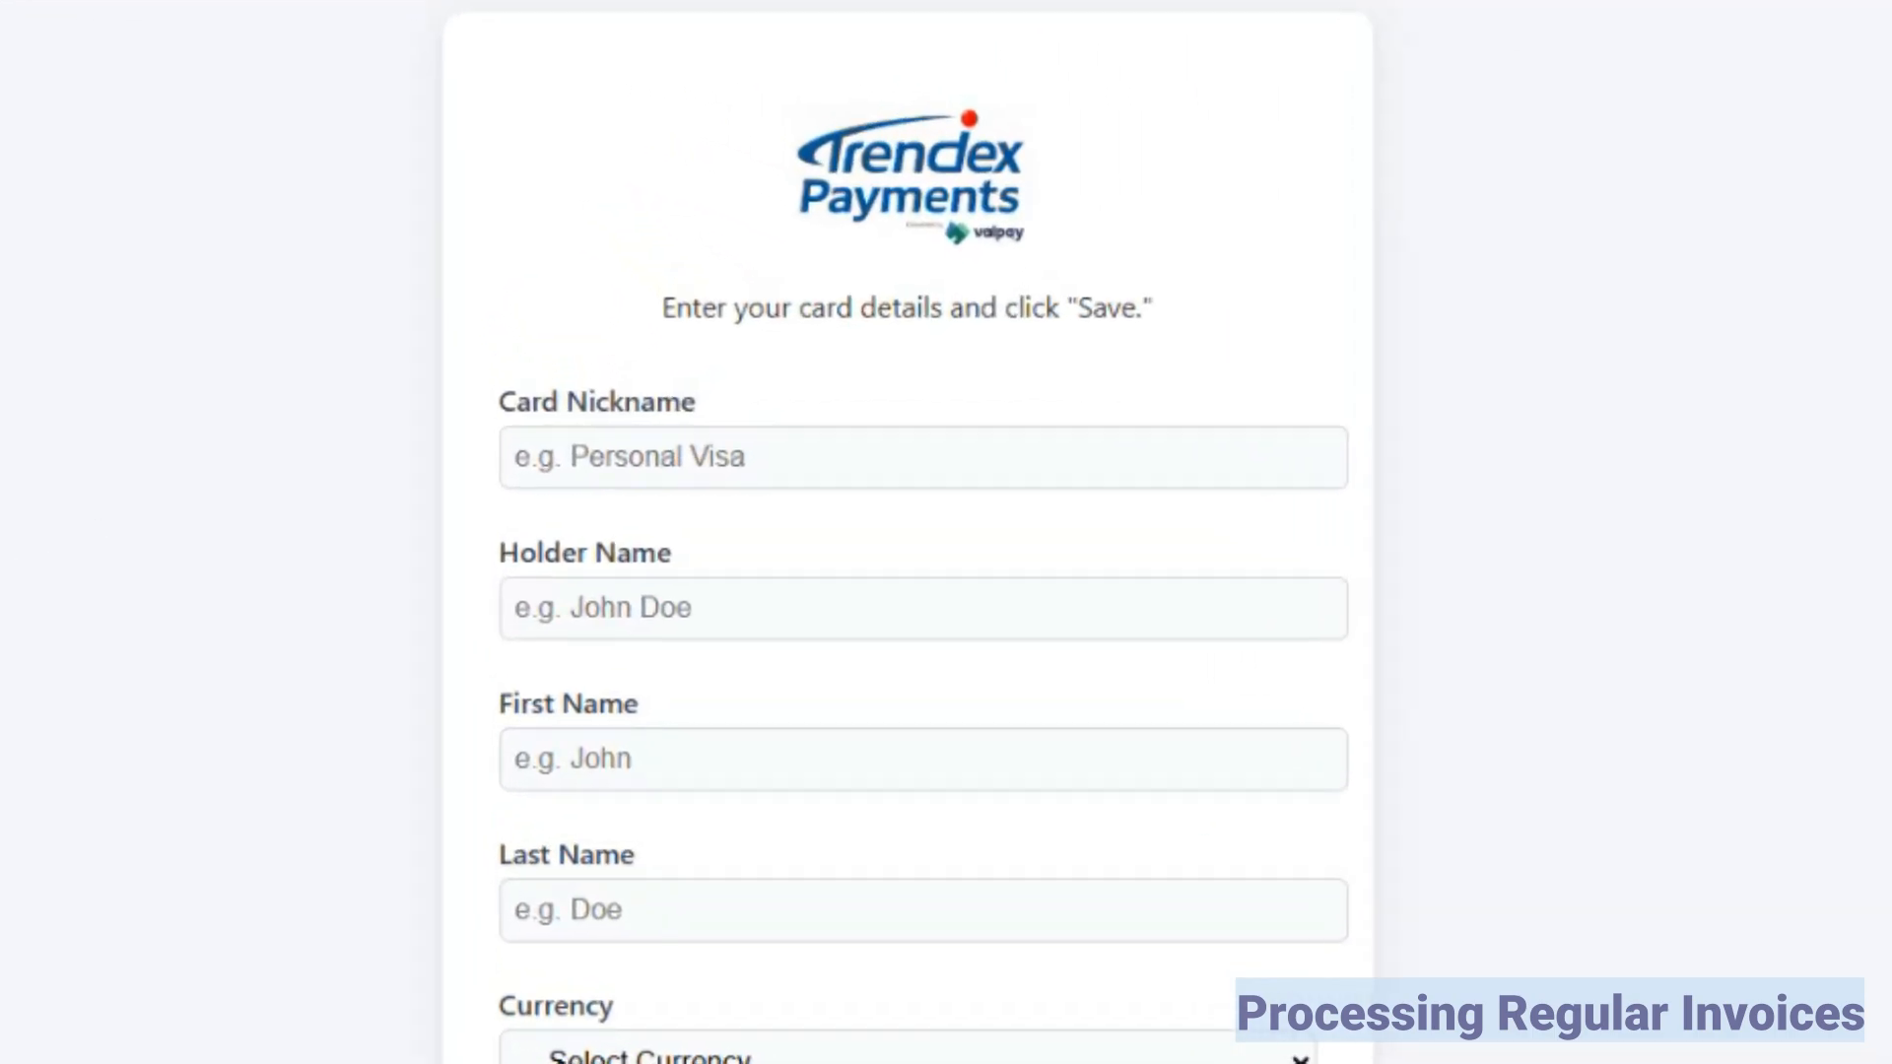
Step: Enter card nickname ACME, holder name ACME WELDING ASSOCIATION, first name ACME and last name W ASSOCIATION
{"action": "left_click", "coordinate": [765, 465]}
{"action": "type", "text": "ACME"}
{"action": "left_click", "coordinate": [711, 605]}
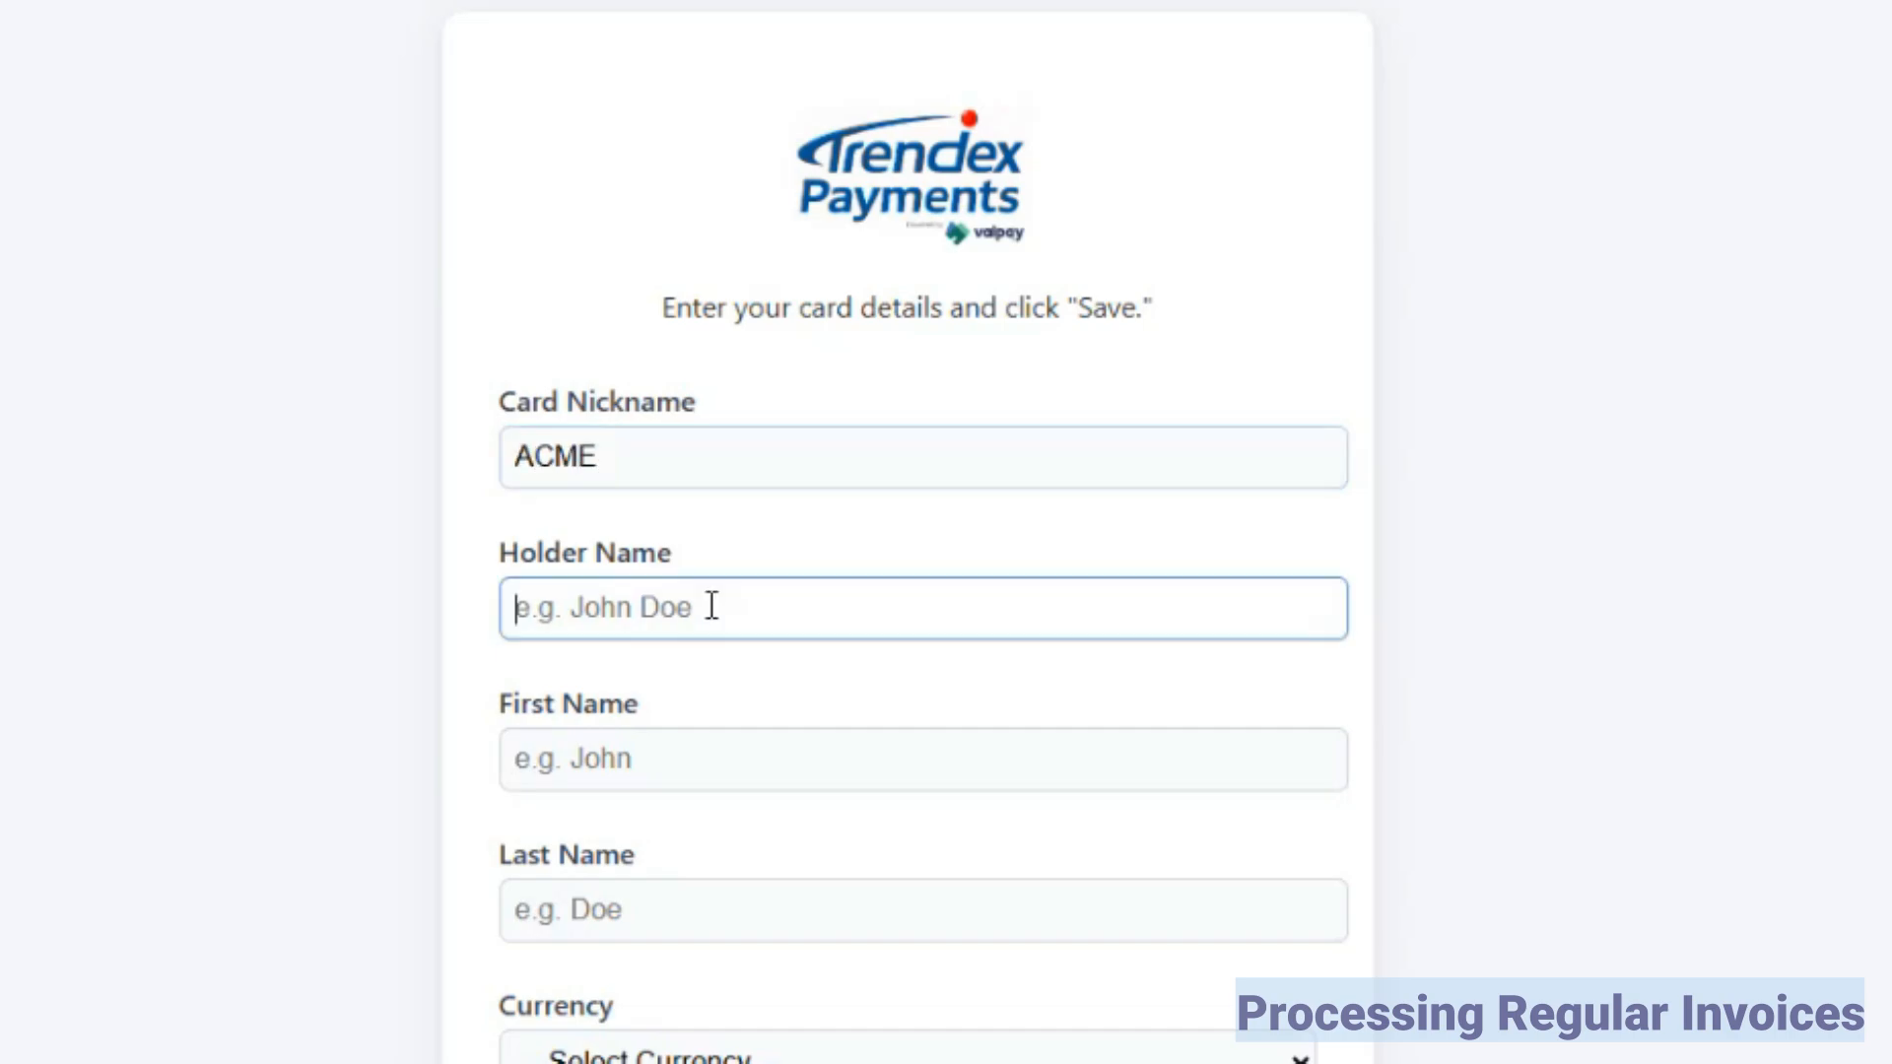
{"action": "type", "text": "ACME WELDING ASSOCIATION"}
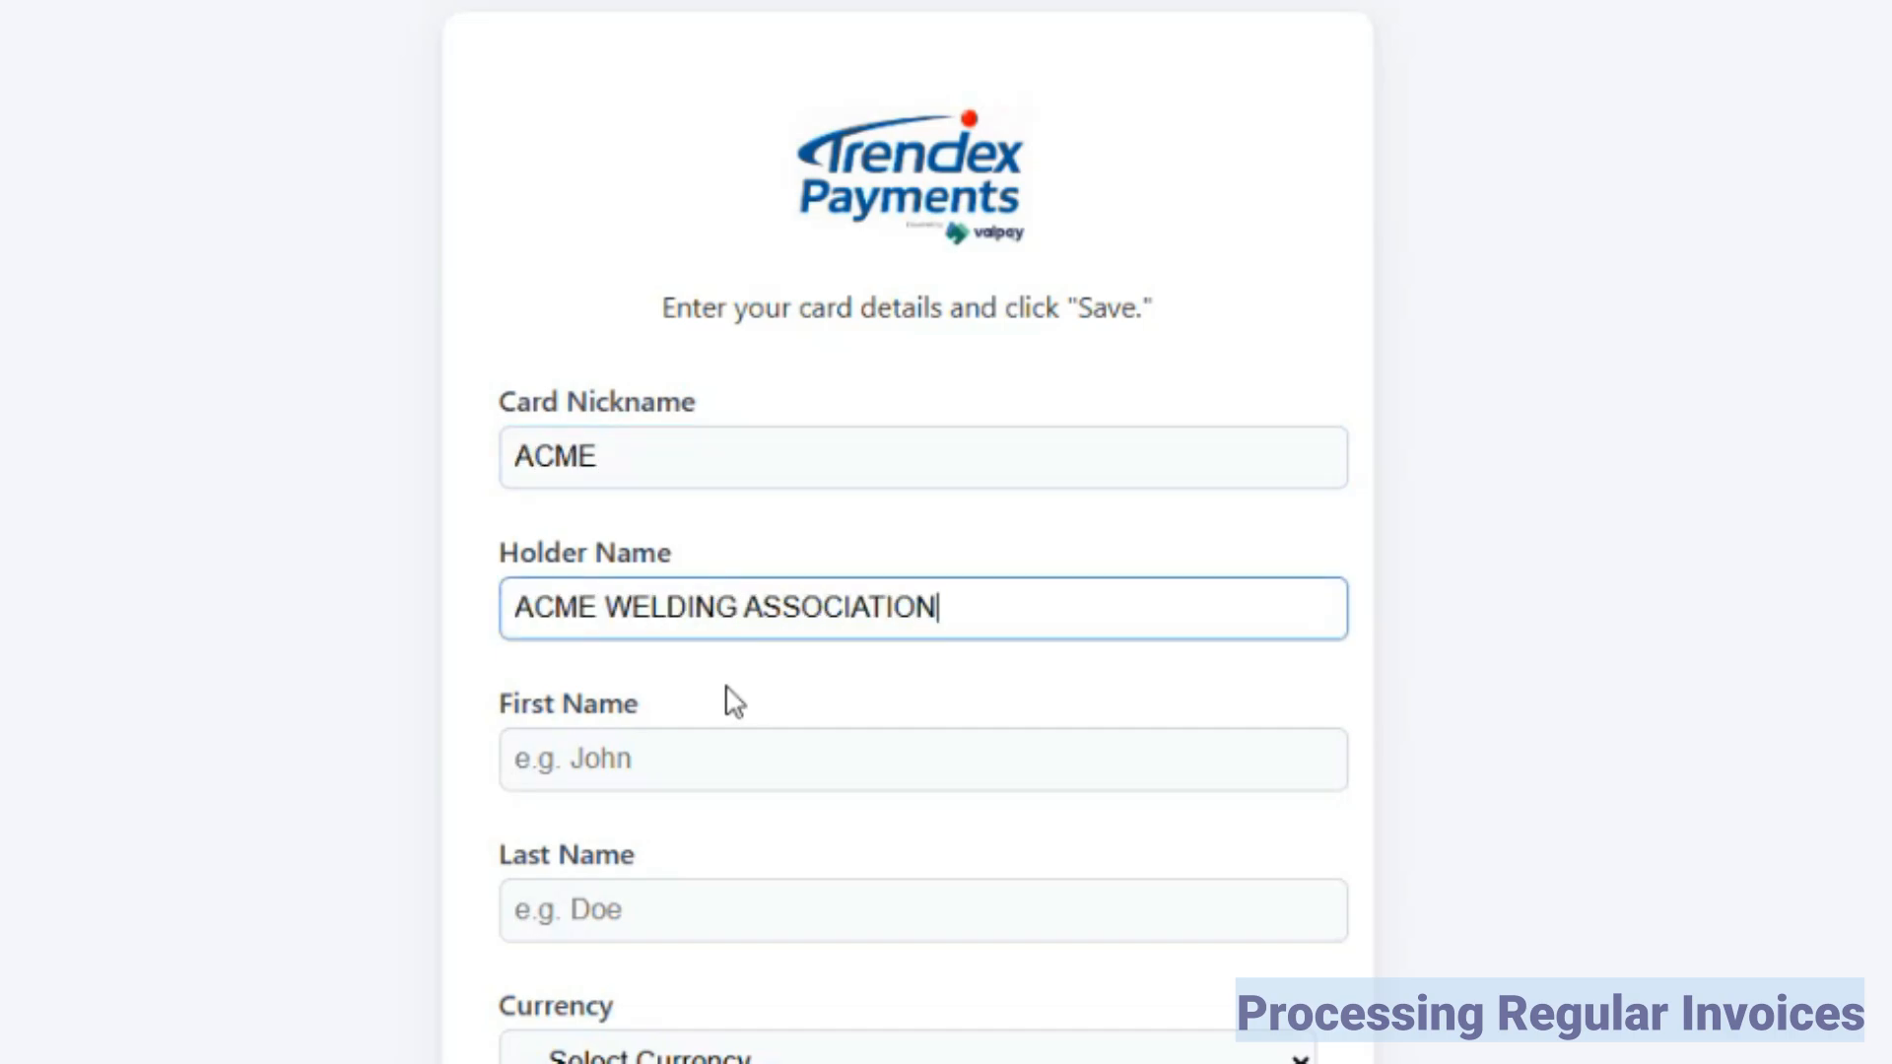
{"action": "left_click", "coordinate": [641, 760]}
{"action": "type", "text": "ACME"}
{"action": "left_click", "coordinate": [632, 910]}
{"action": "type", "text": "W ASSOCIATION"}
Step: Set the card currency to USD - US Dollar and enable using this card for automatic card payments
{"action": "scroll", "coordinate": [836, 1009], "scroll_direction": "down", "scroll_amount": 2}
{"action": "left_click", "coordinate": [844, 708]}
{"action": "left_click", "coordinate": [845, 847]}
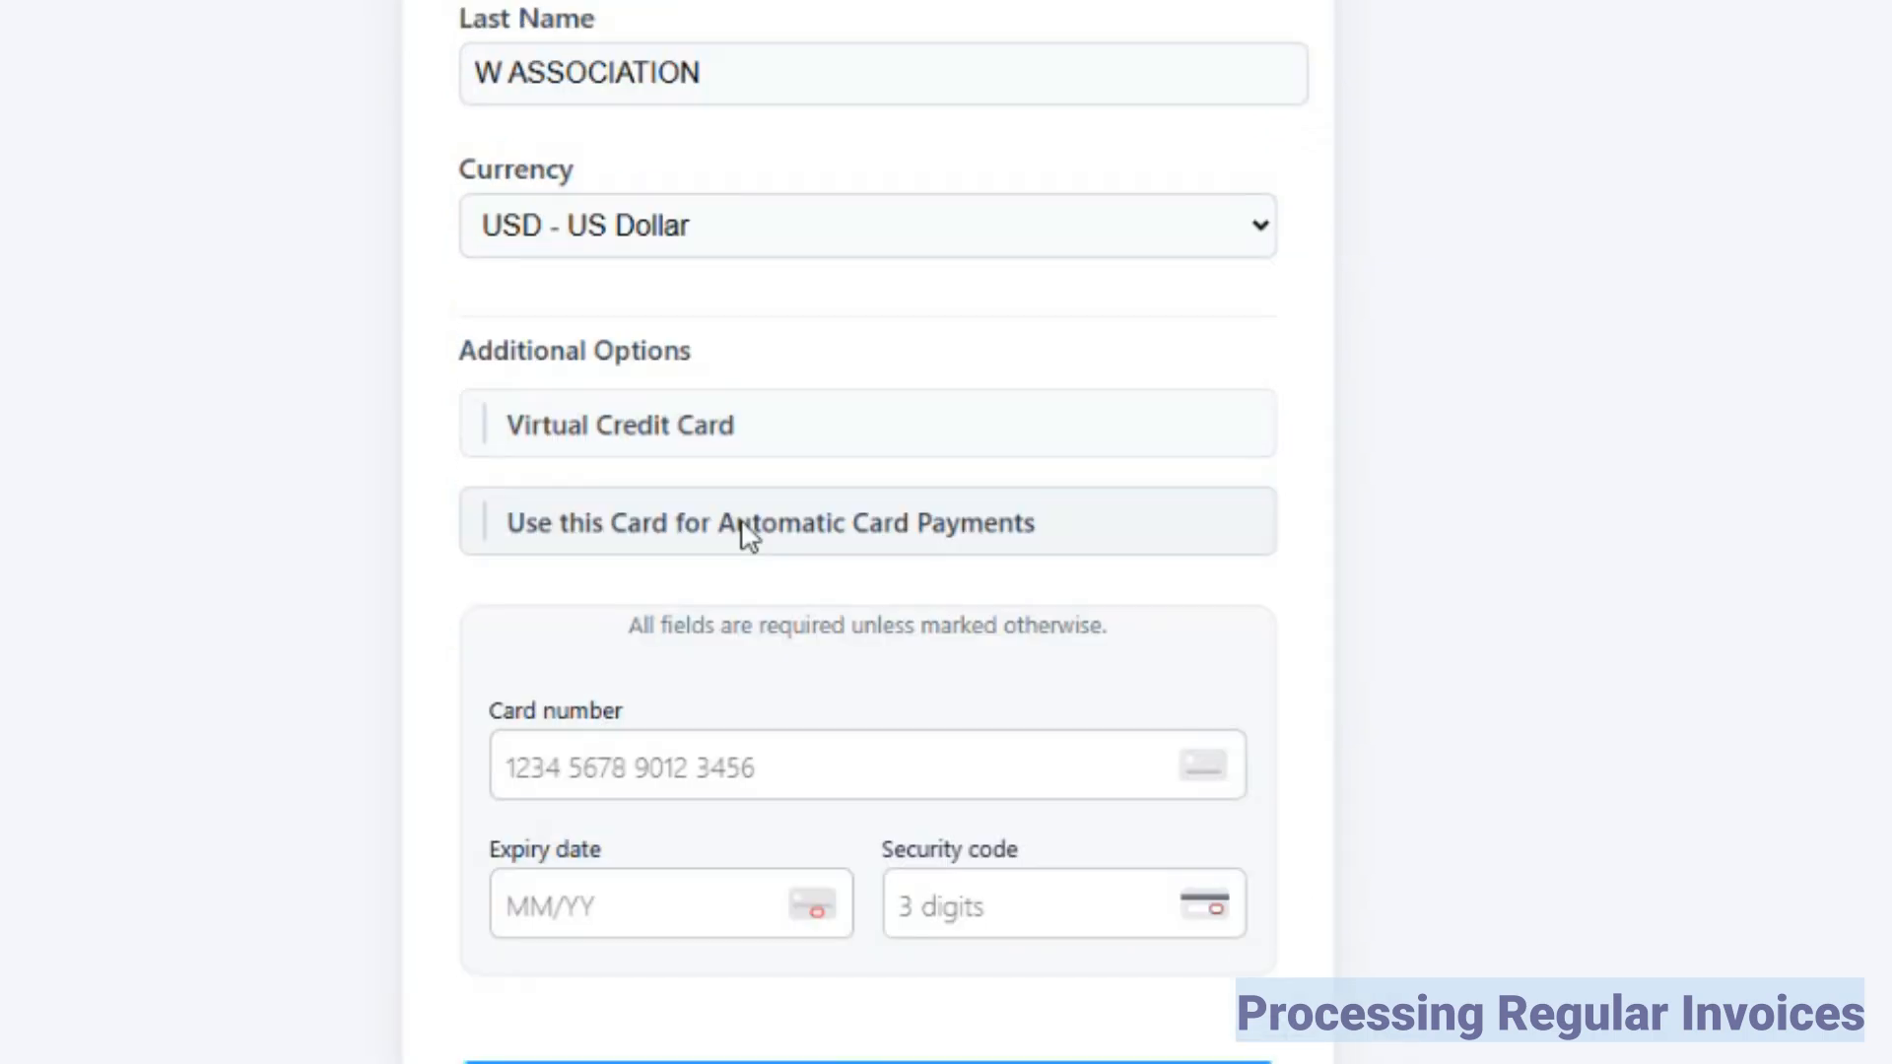
{"action": "left_click", "coordinate": [749, 537]}
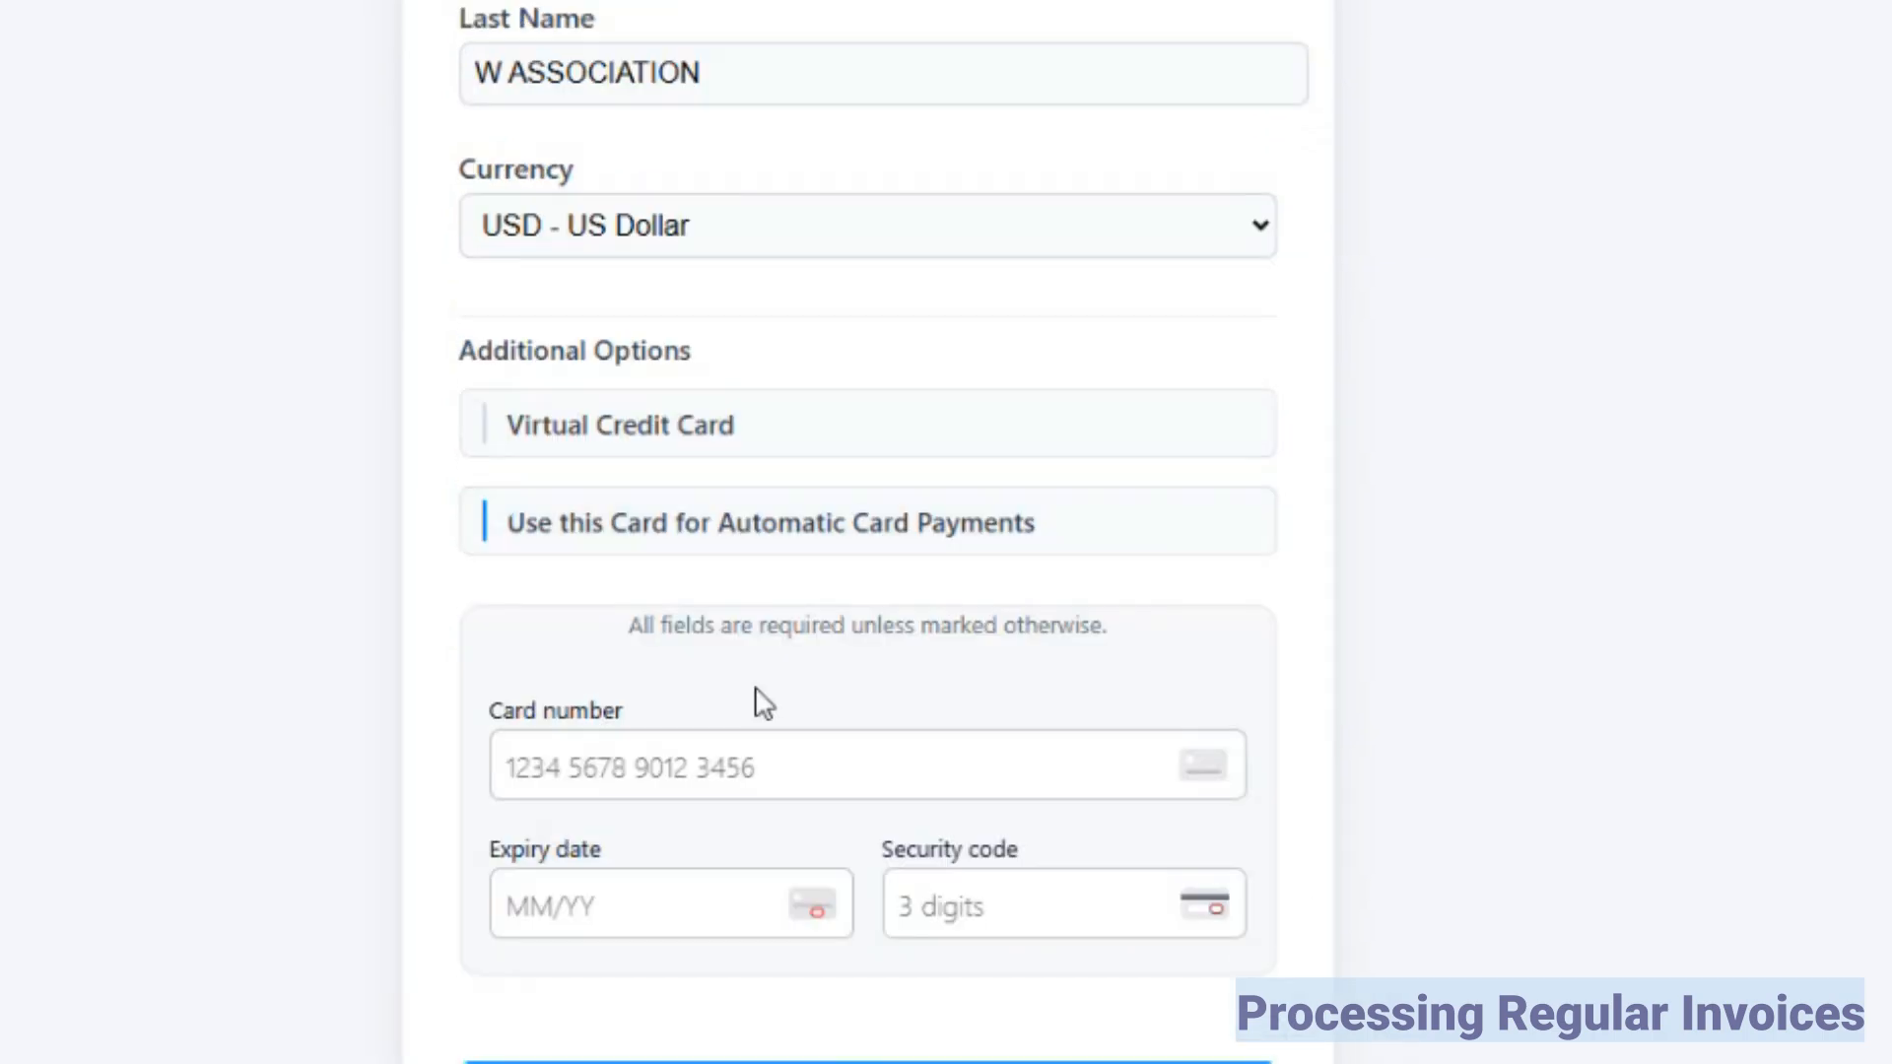
Step: Enter the card number, expiry date and security code, save the card, and close the credit card maintenance
{"action": "scroll", "coordinate": [756, 720], "scroll_direction": "down", "scroll_amount": 2}
{"action": "left_click", "coordinate": [690, 603]}
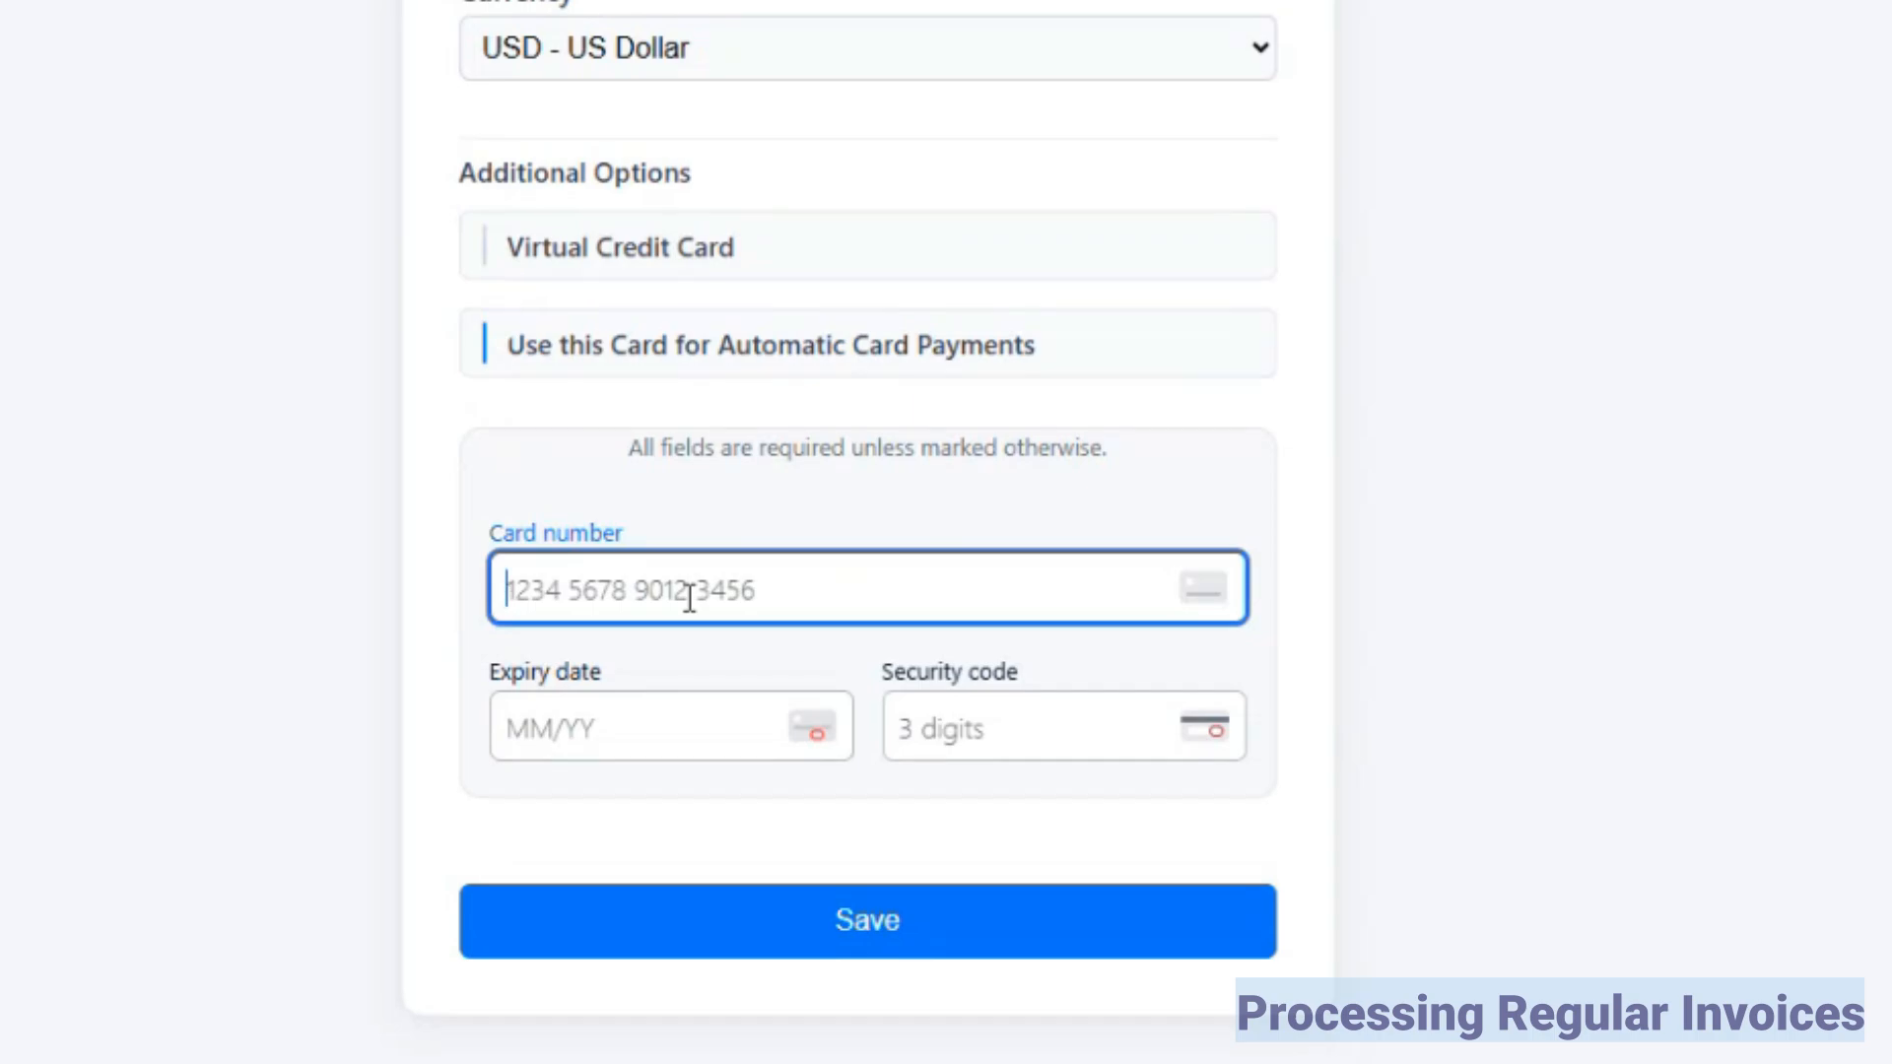
{"action": "type", "text": "*************"}
{"action": "type", "text": "**********"}
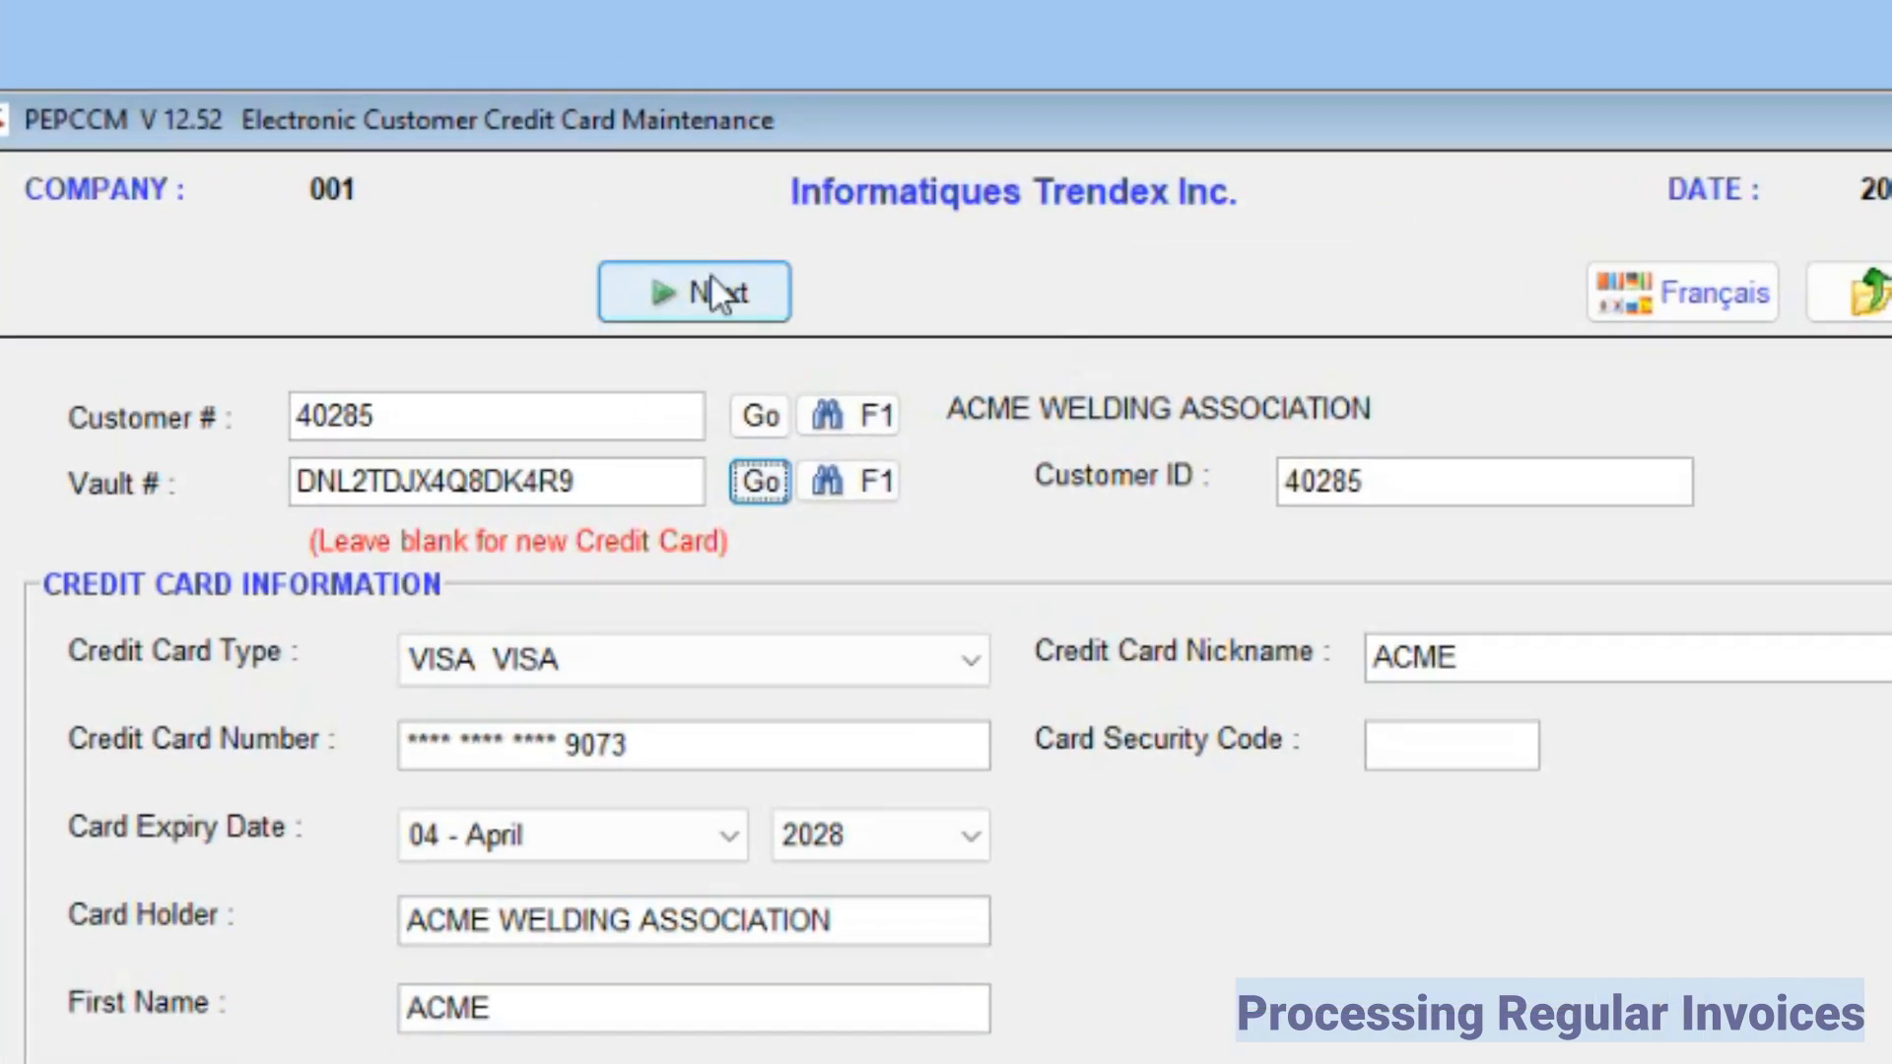
{"action": "left_click", "coordinate": [711, 288]}
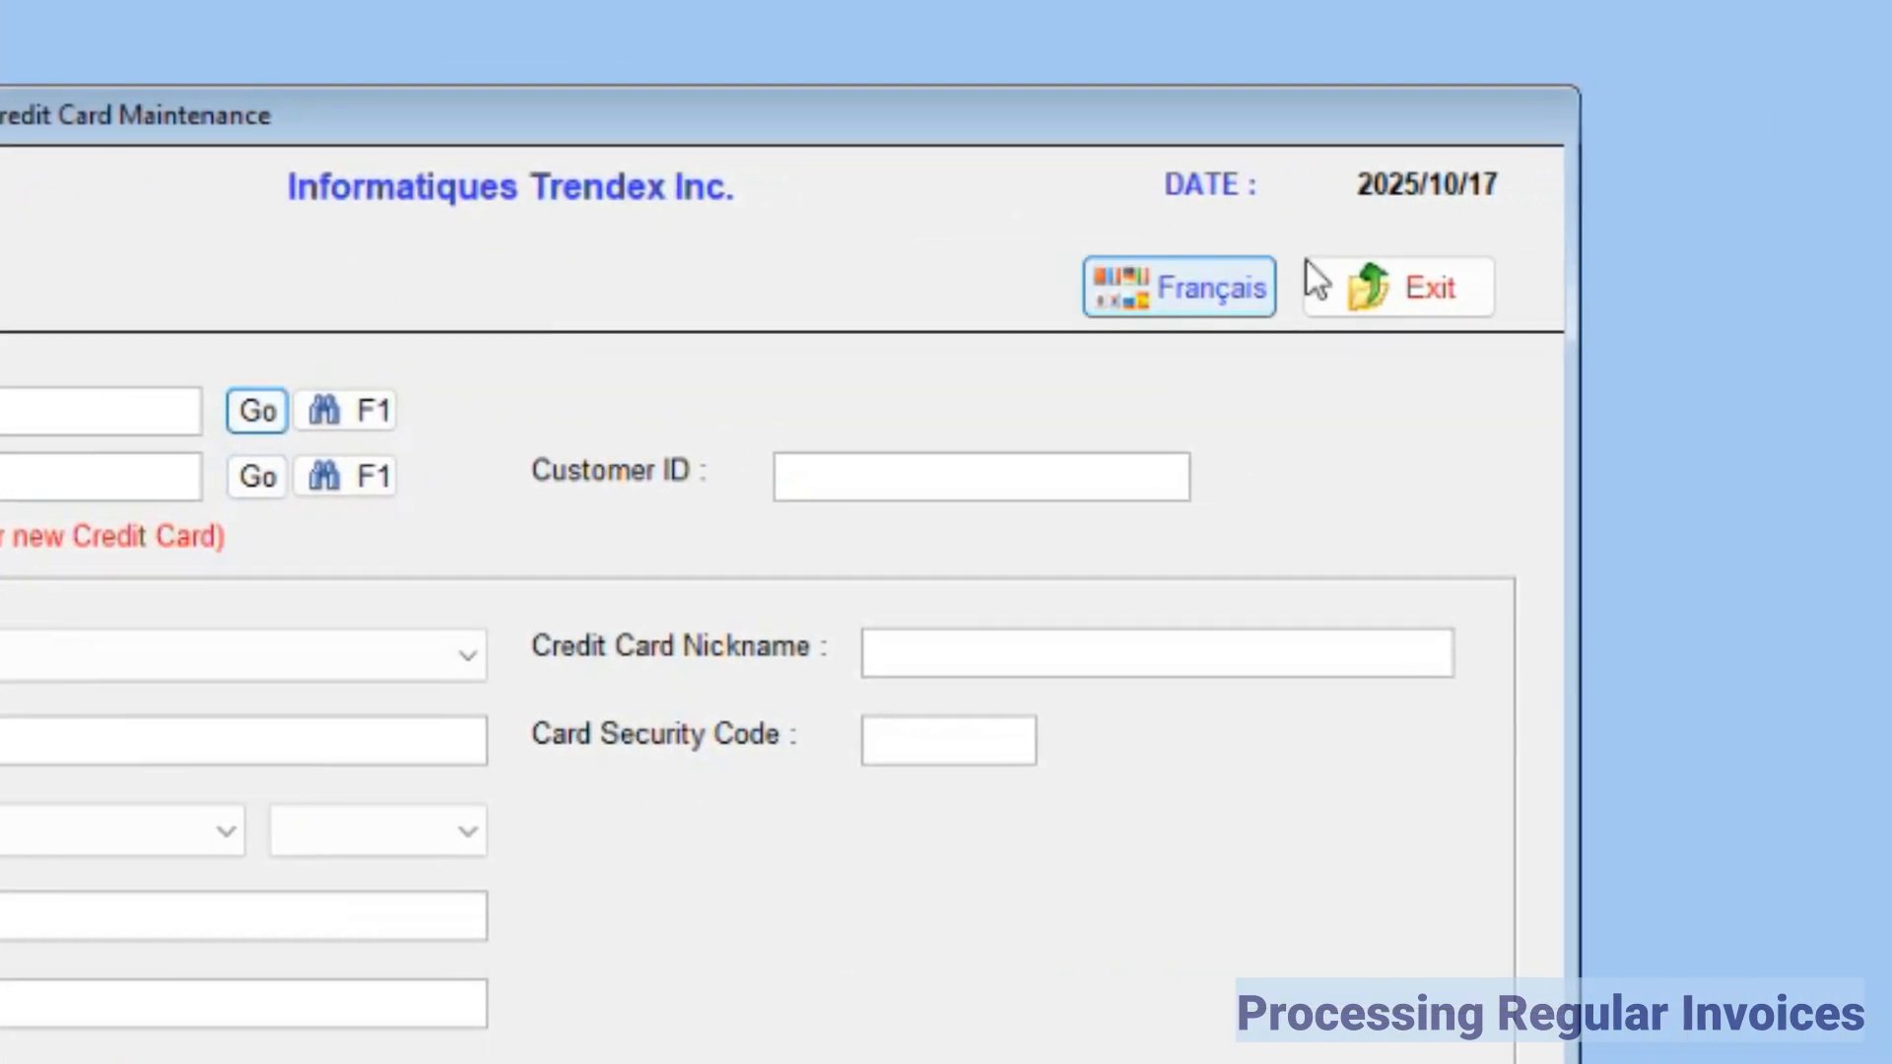
{"action": "left_click", "coordinate": [1408, 286]}
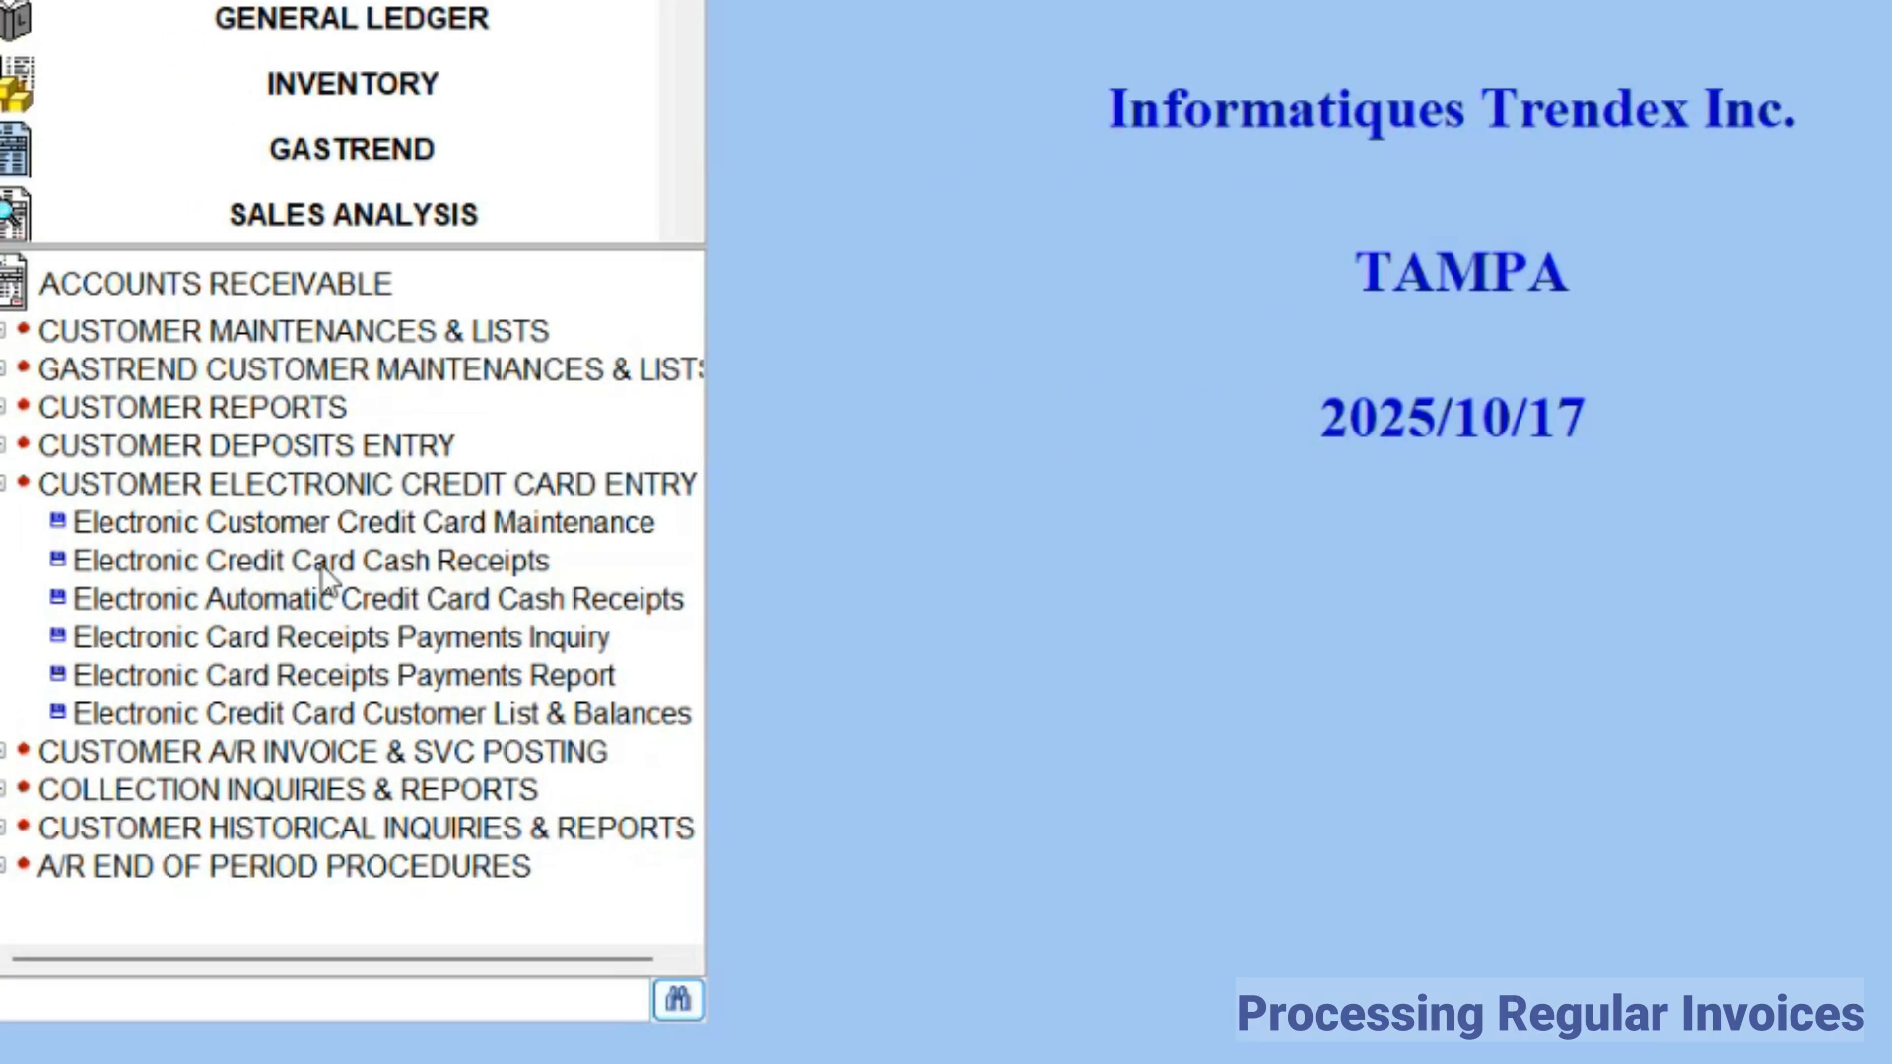
Step: Open Electronic Credit Card Cash Receipts and enter the customer number for ACME WELDING ASSOCIATION
{"action": "double_click", "coordinate": [214, 521]}
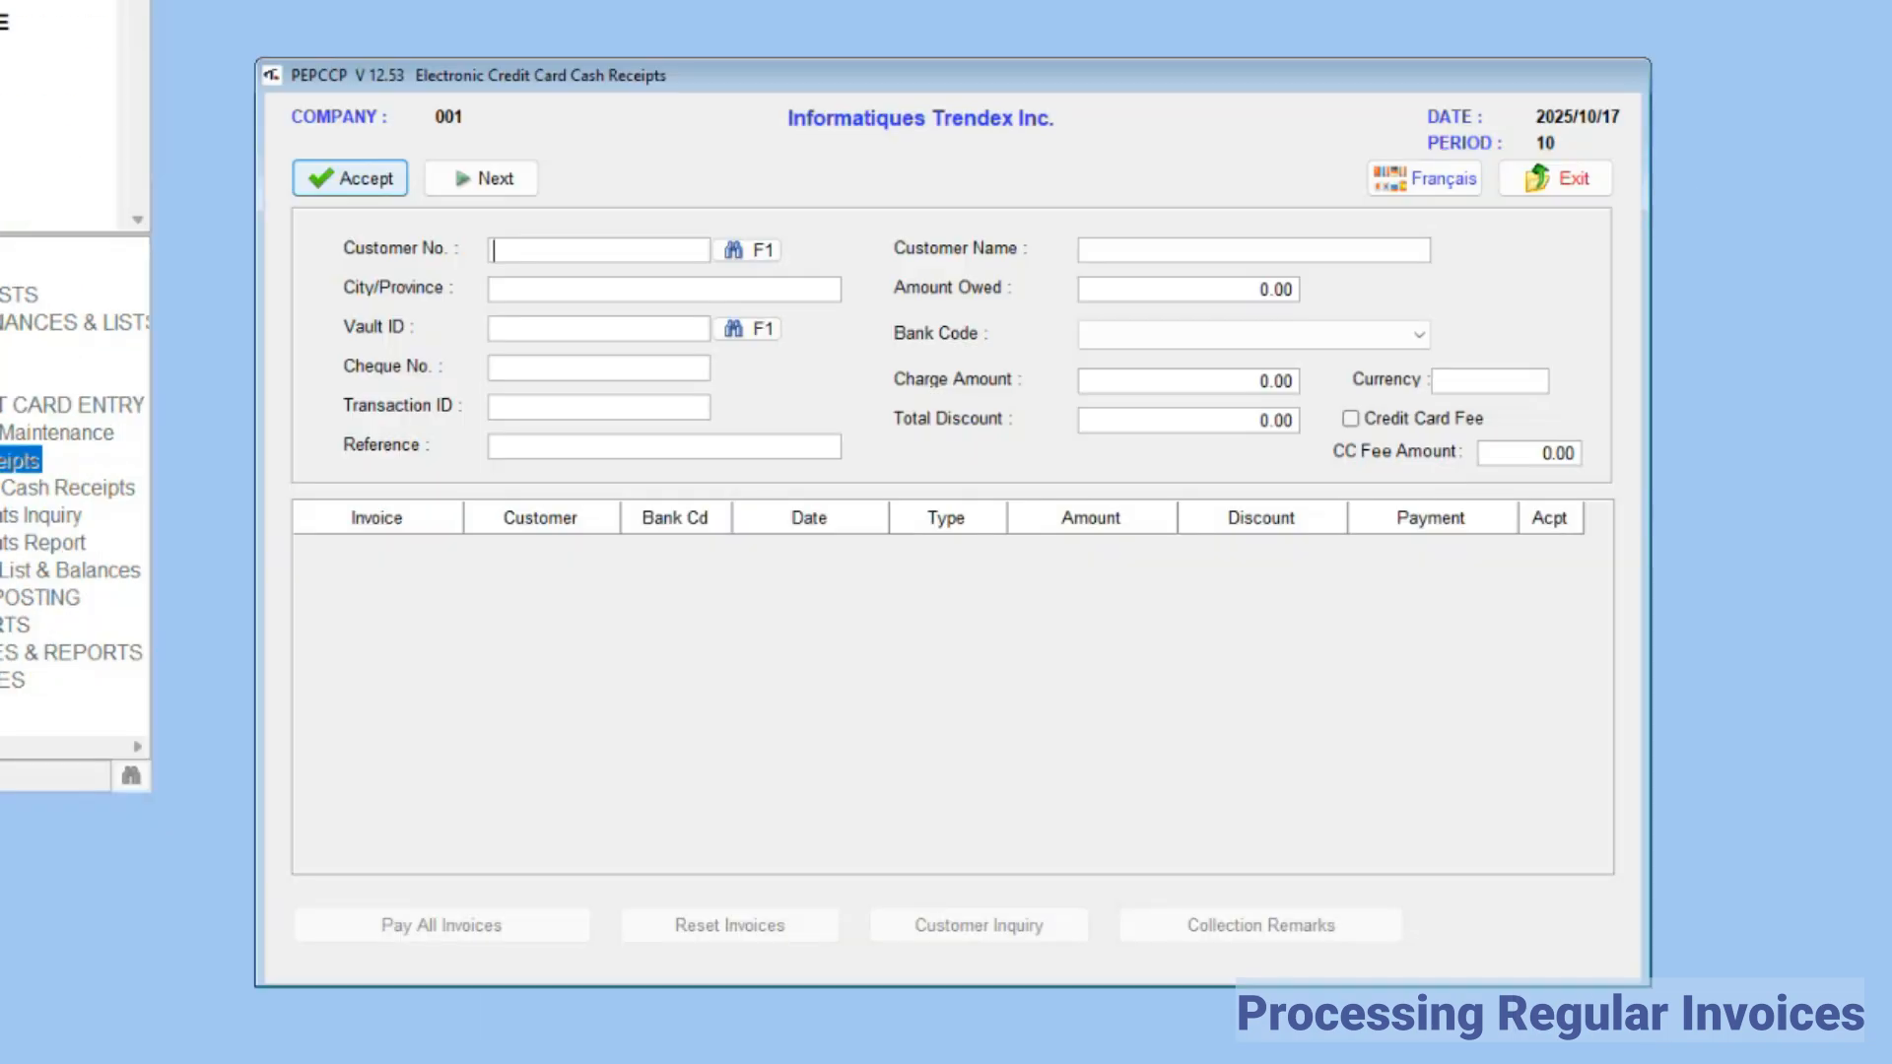
{"action": "type", "text": "40"}
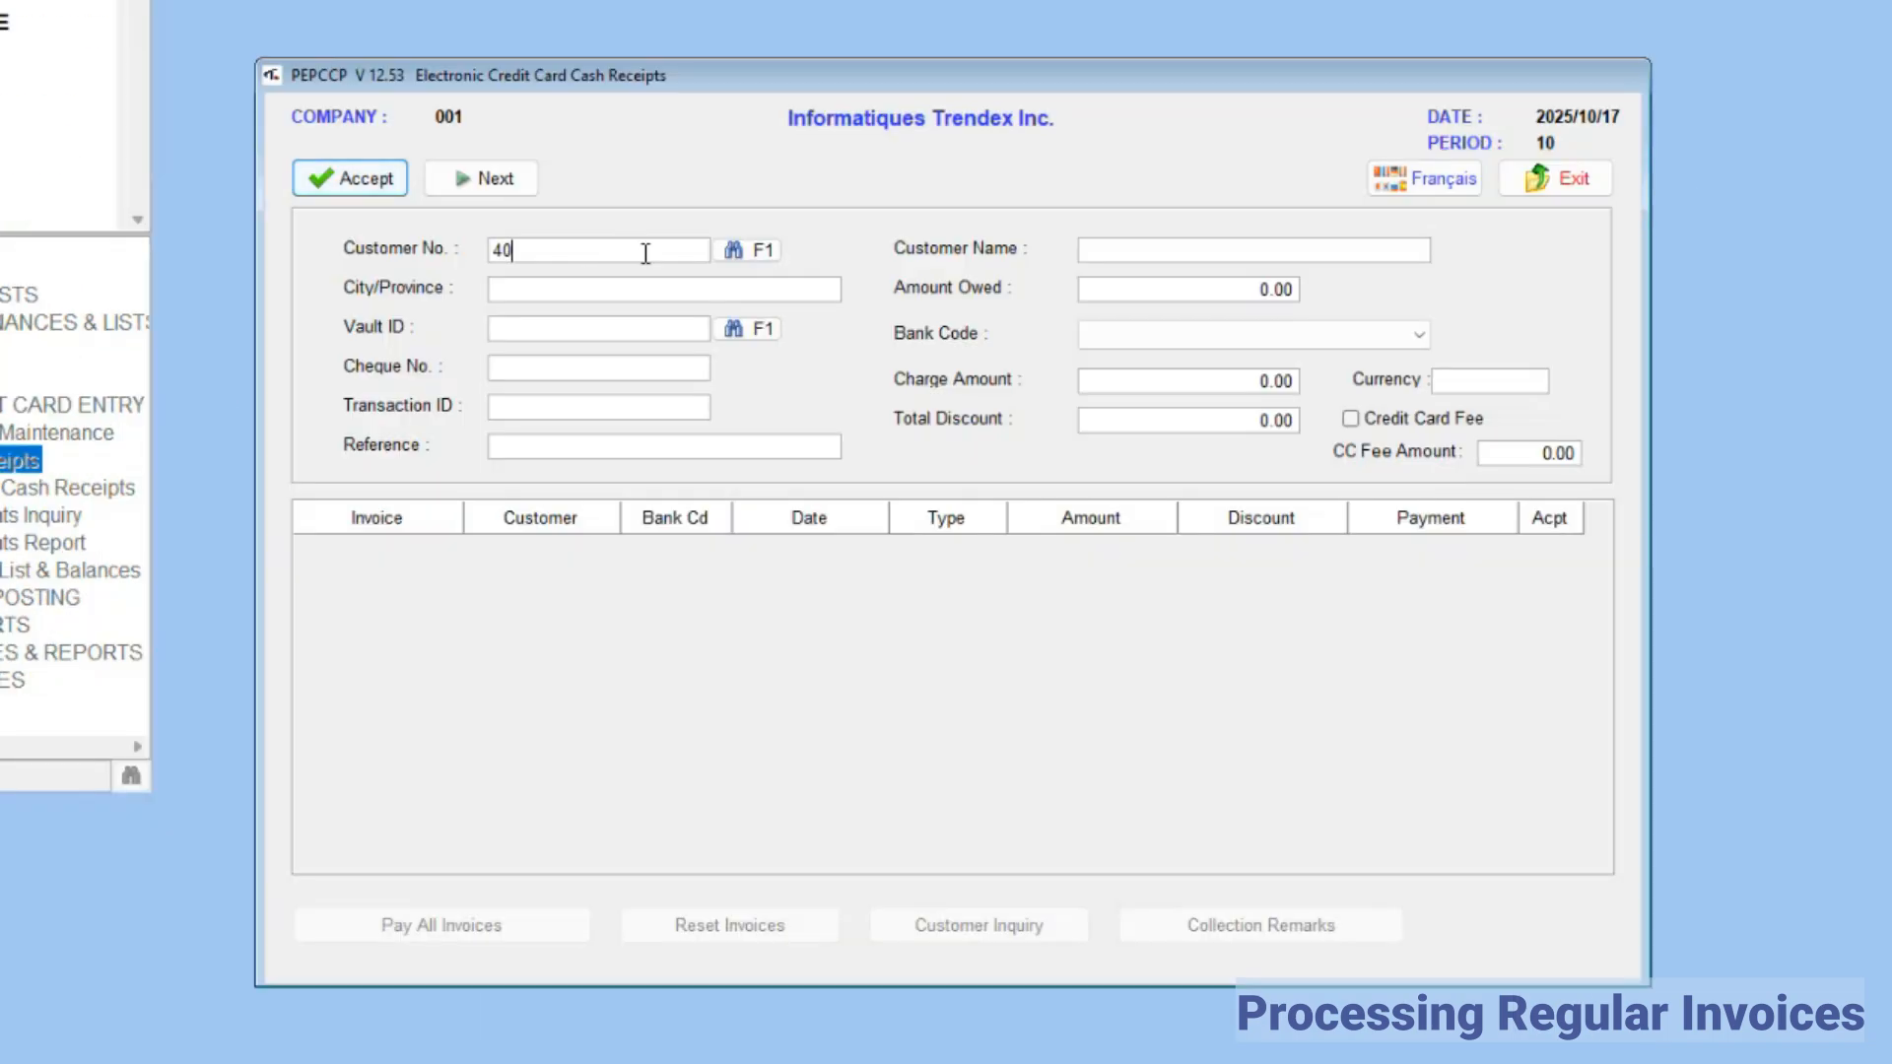
{"action": "type", "text": "285"}
{"action": "key", "text": "Tab"}
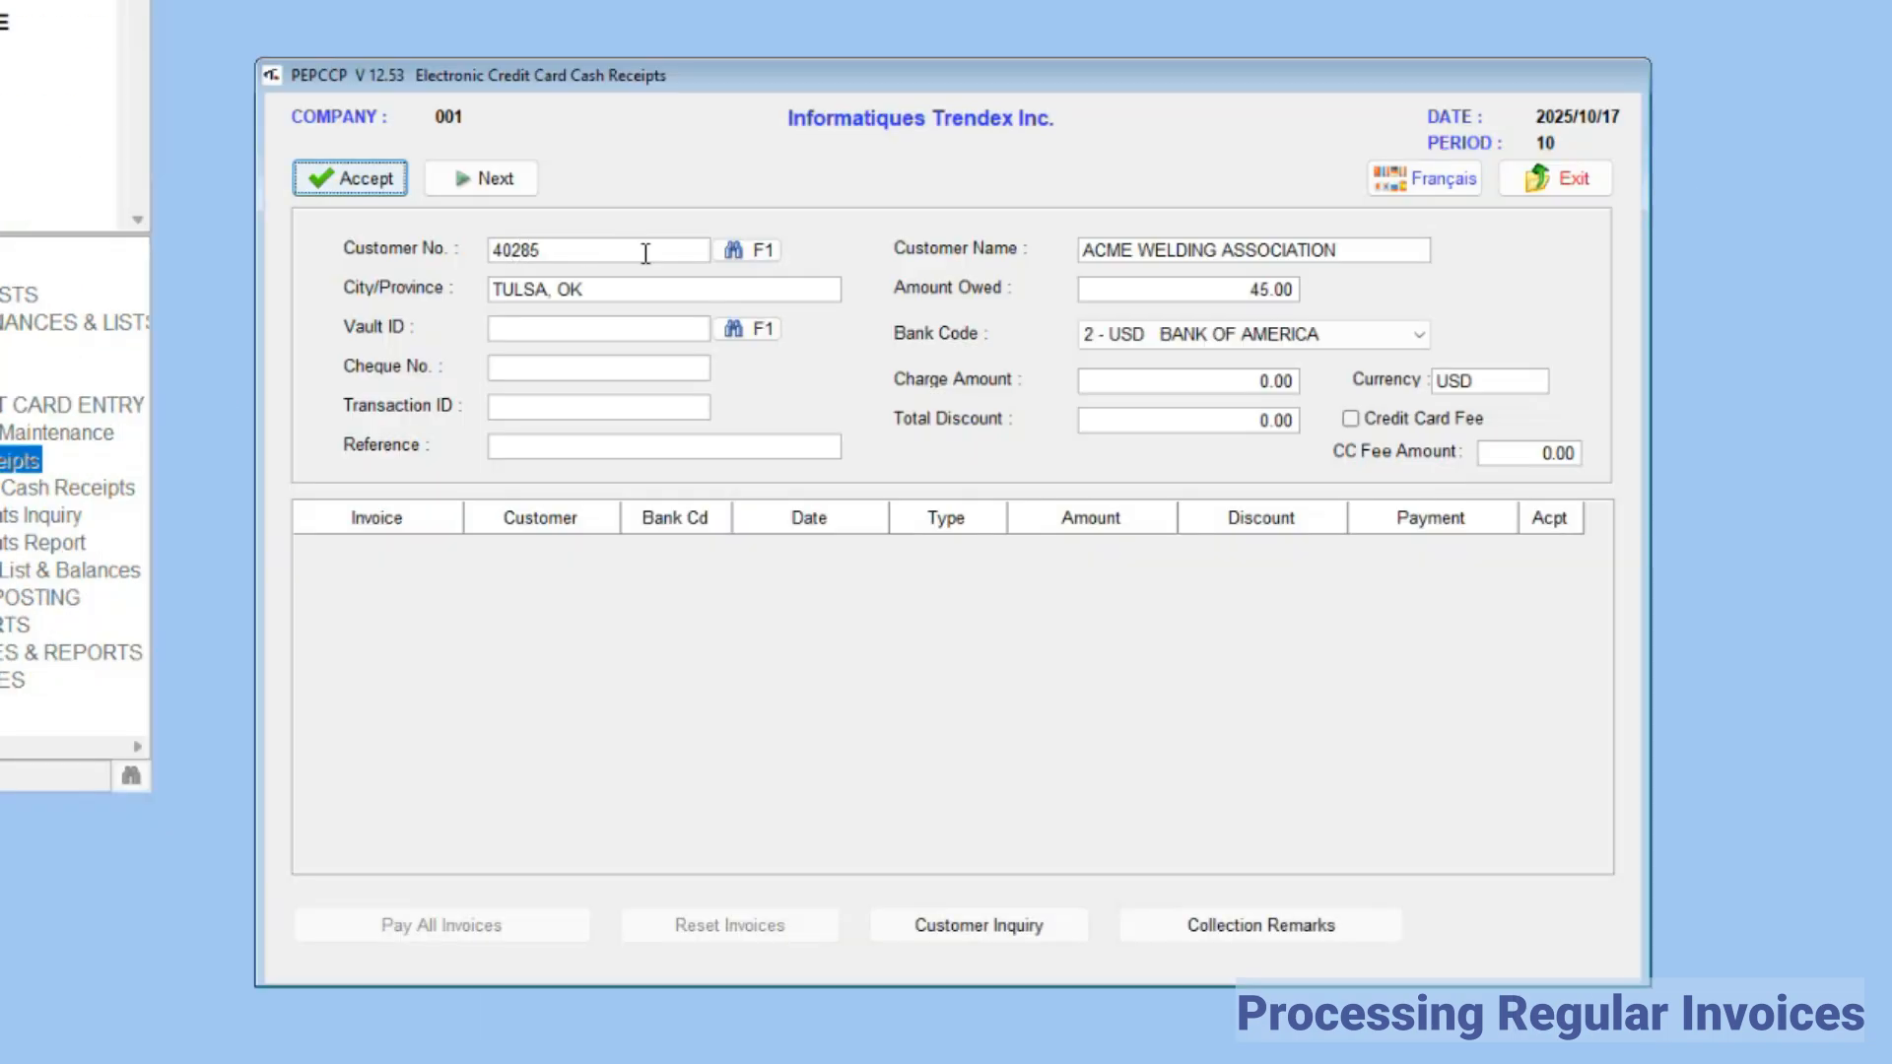
Step: Choose the customer's stored VISA card nicknamed ACME as the vault ID and load the open invoices
{"action": "left_click", "coordinate": [757, 333]}
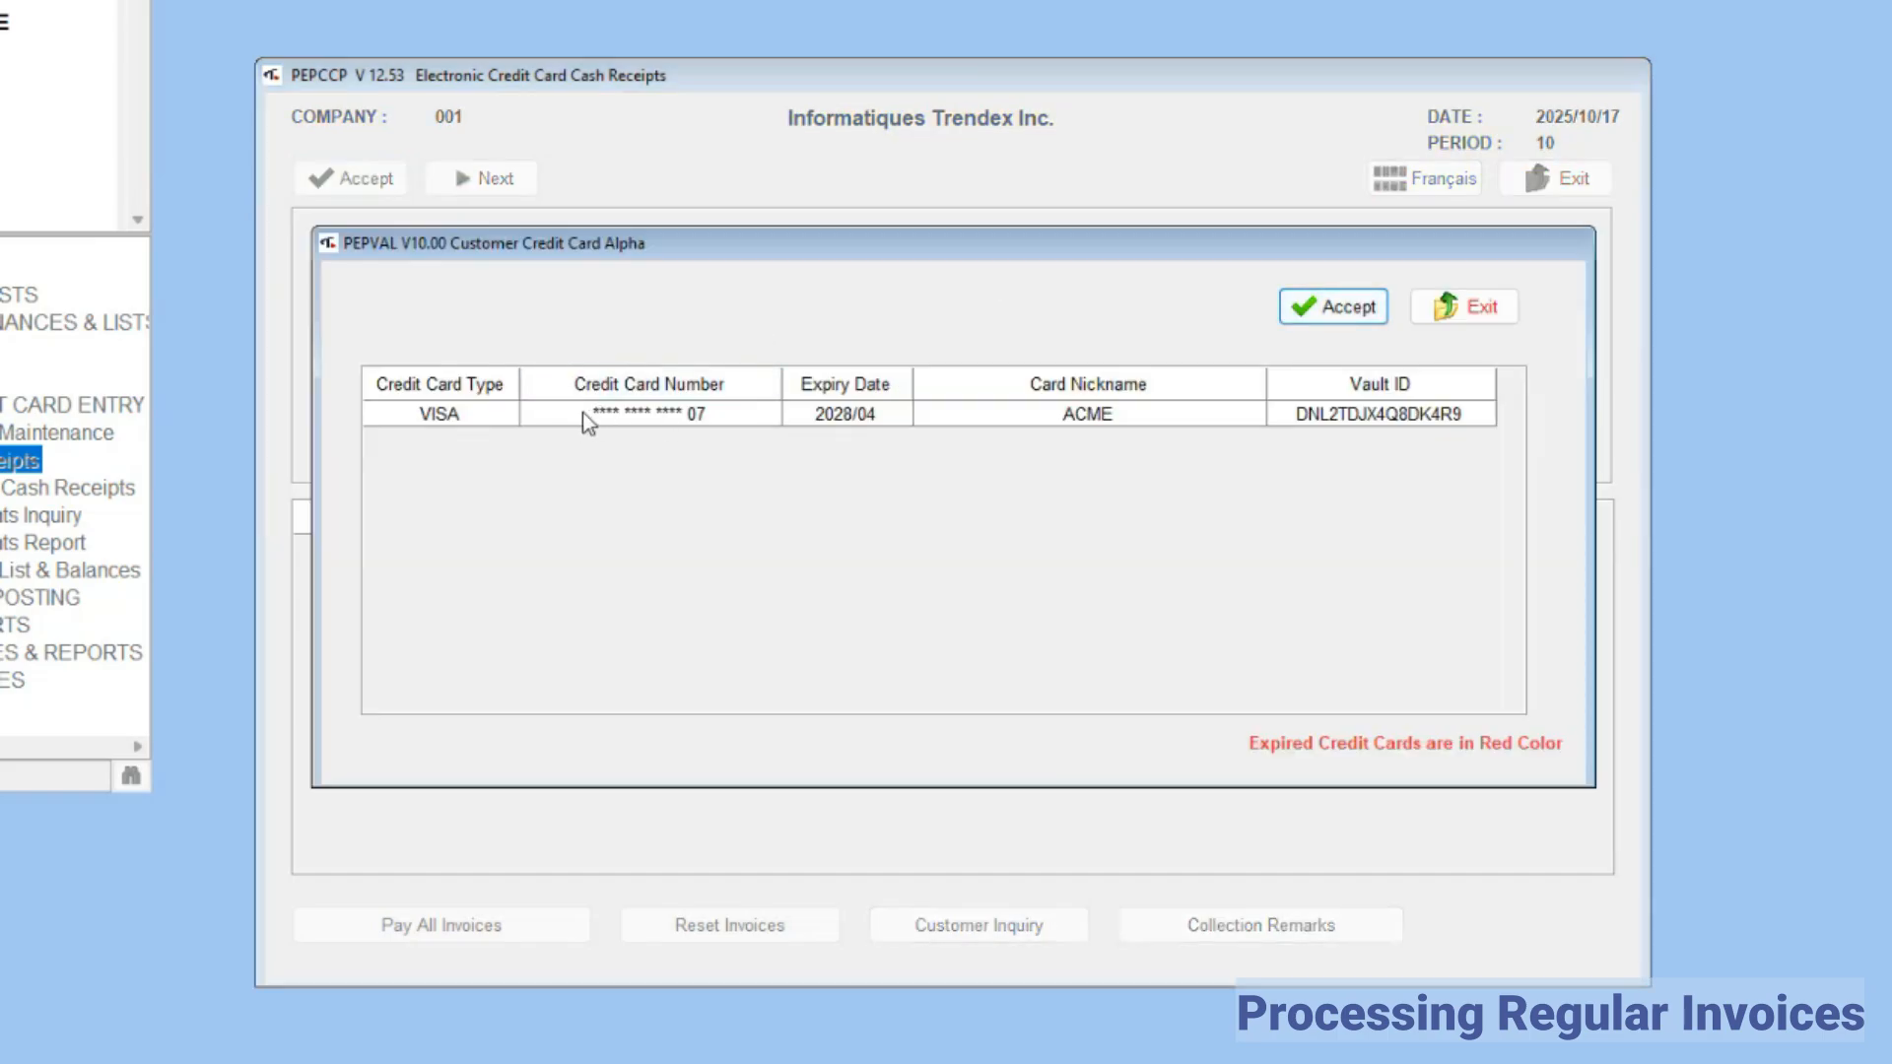
{"action": "double_click", "coordinate": [548, 420]}
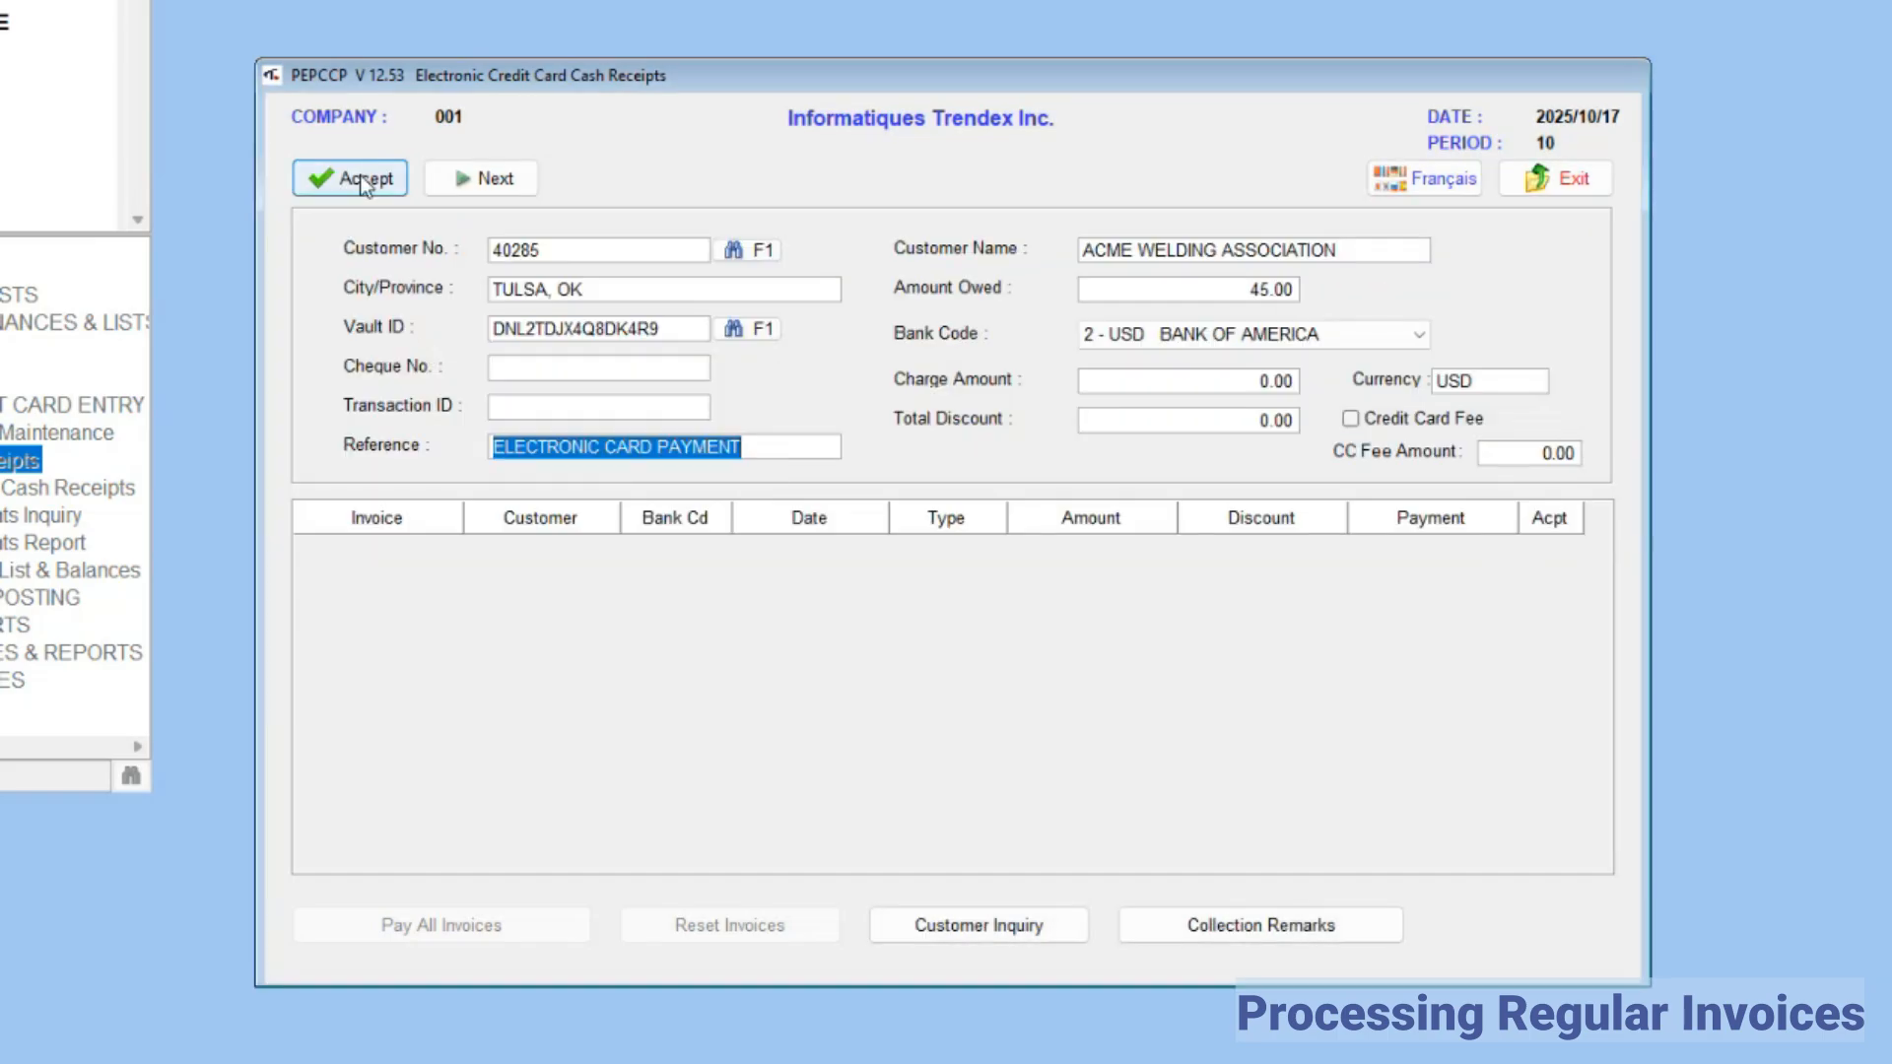
{"action": "left_click", "coordinate": [359, 178]}
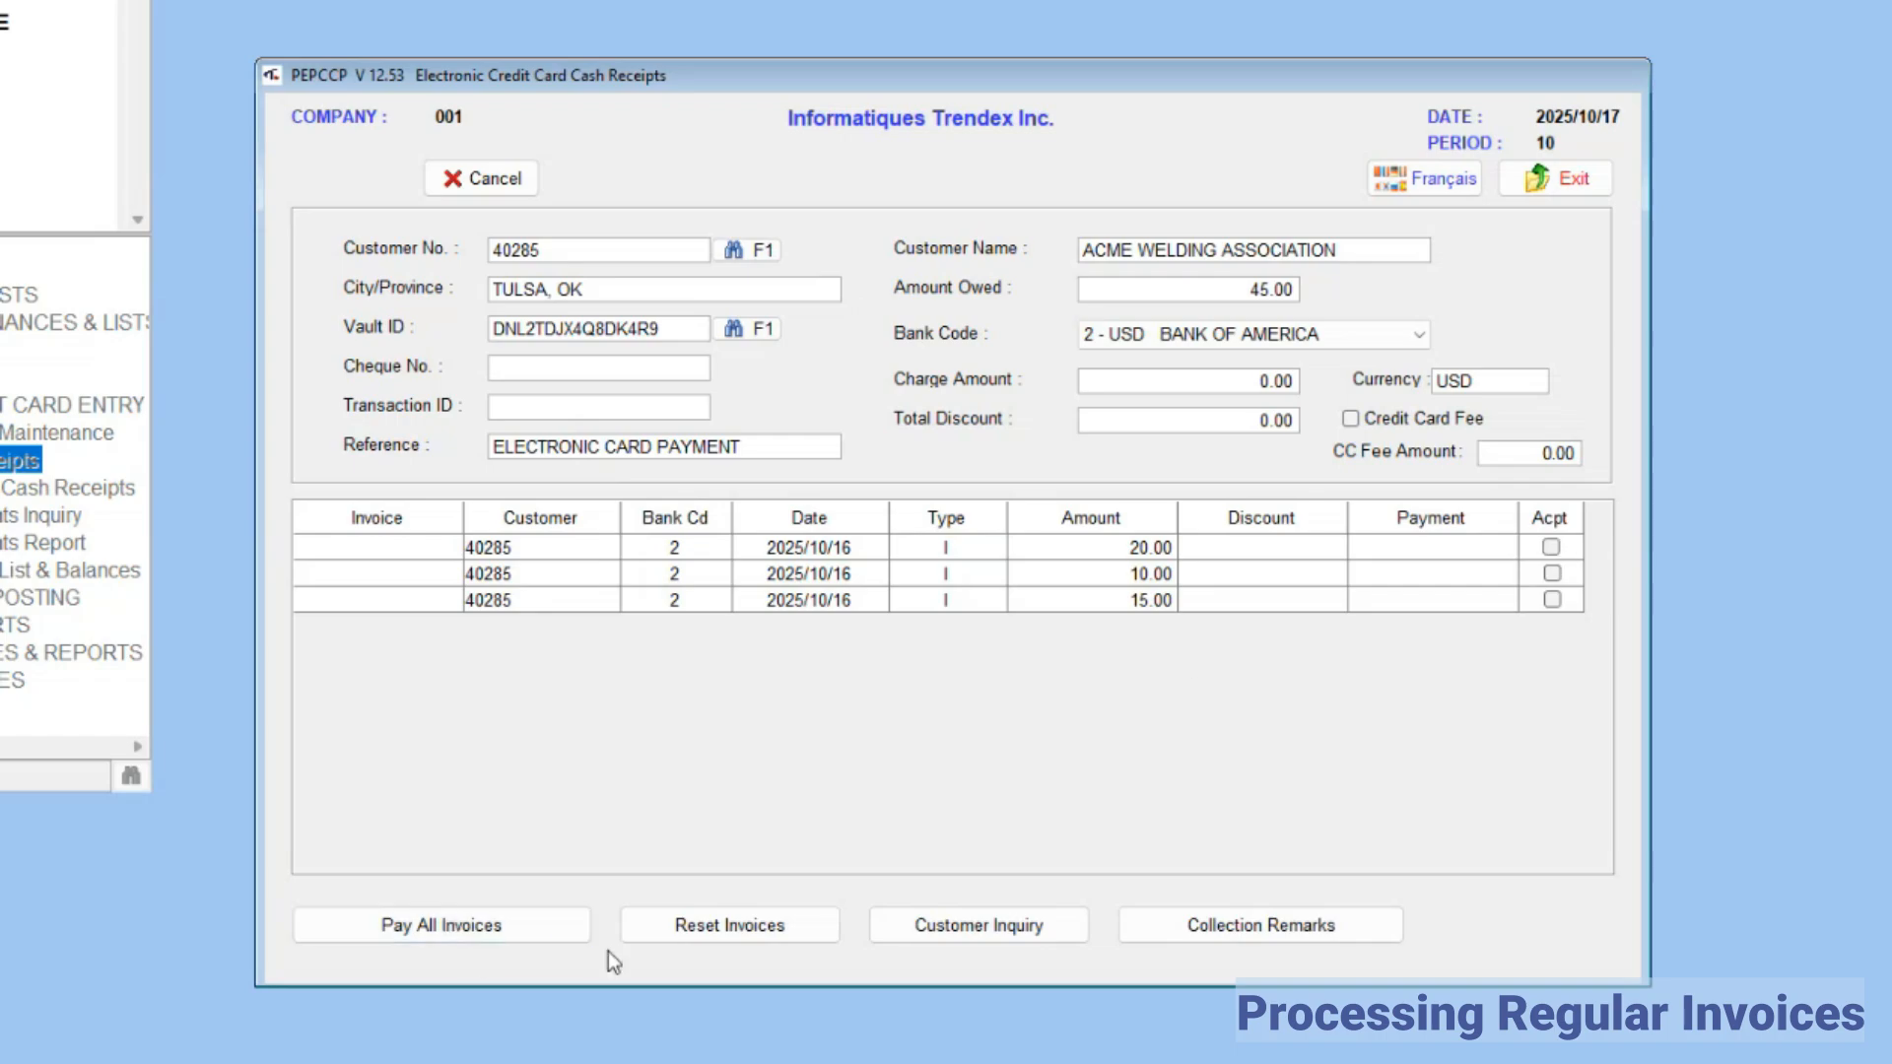
Step: Mark all of the customer's open invoices for payment, charge them to the card, and close the cash receipts window
{"action": "left_click", "coordinate": [1550, 548]}
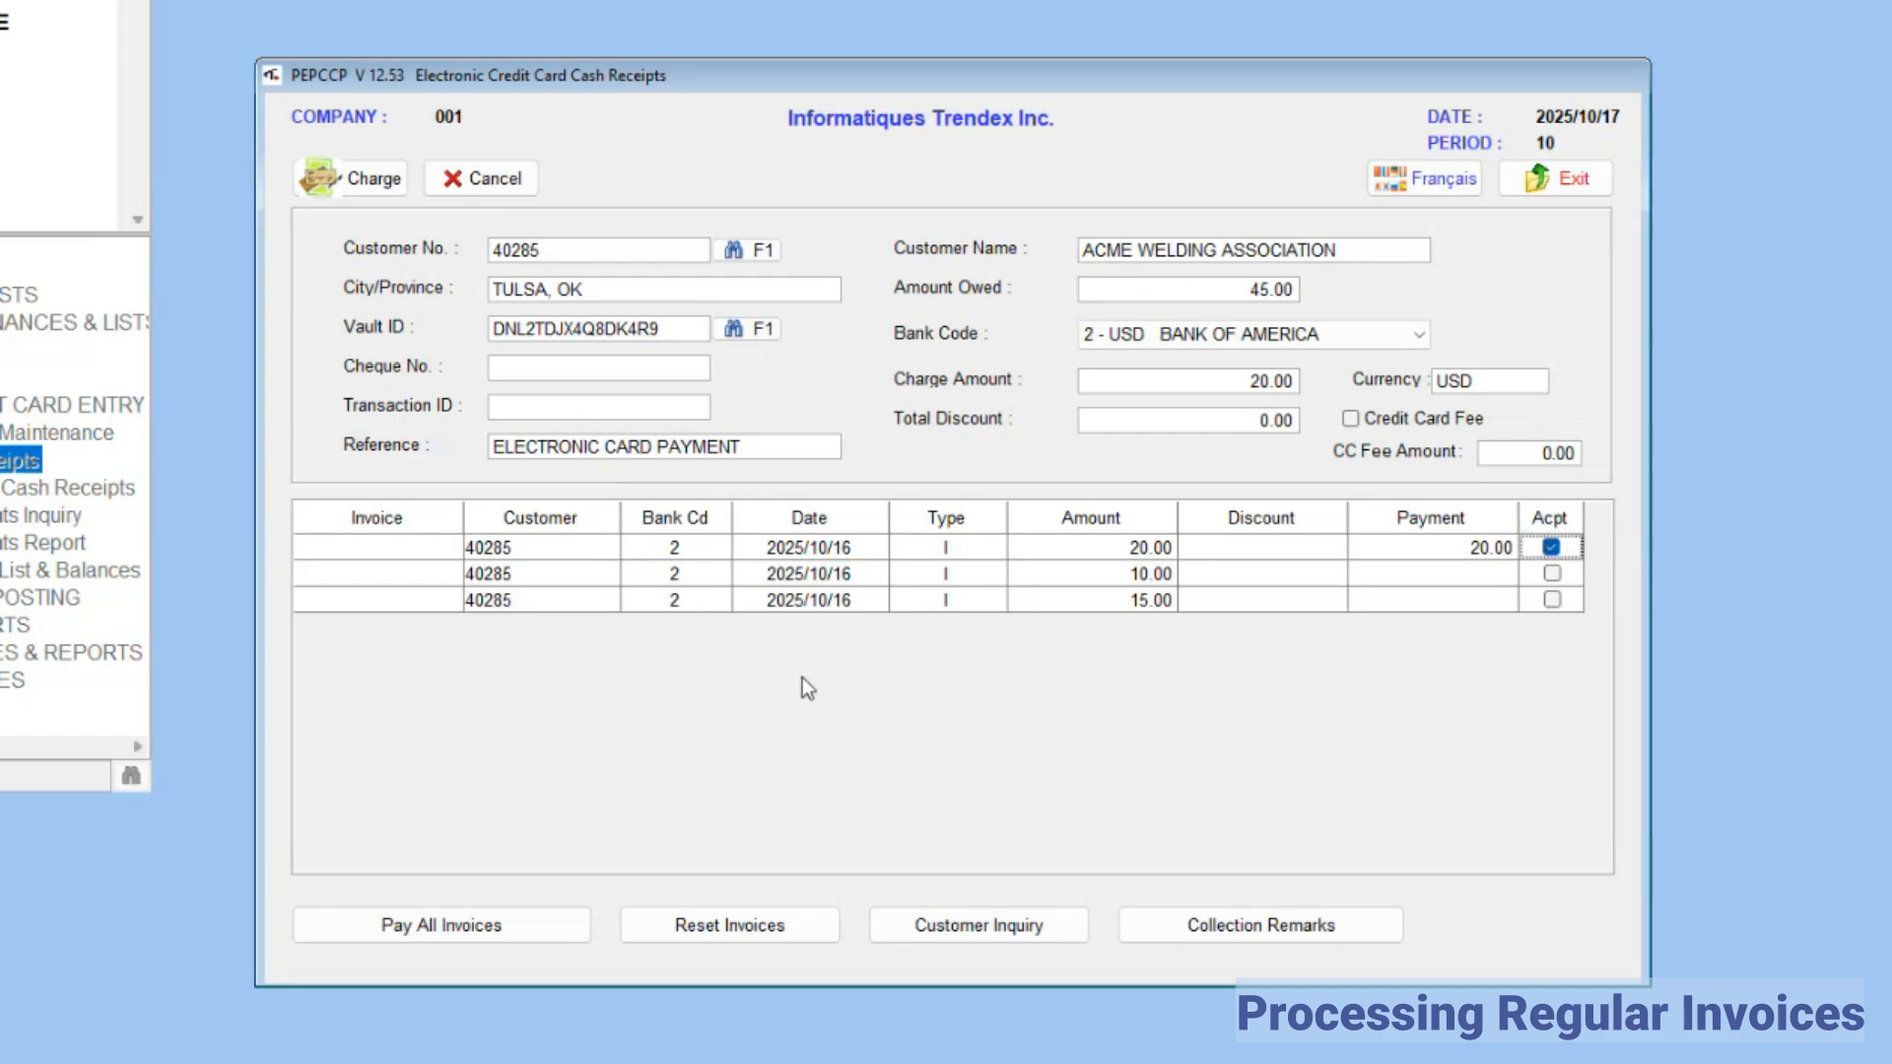
{"action": "left_click", "coordinate": [457, 927]}
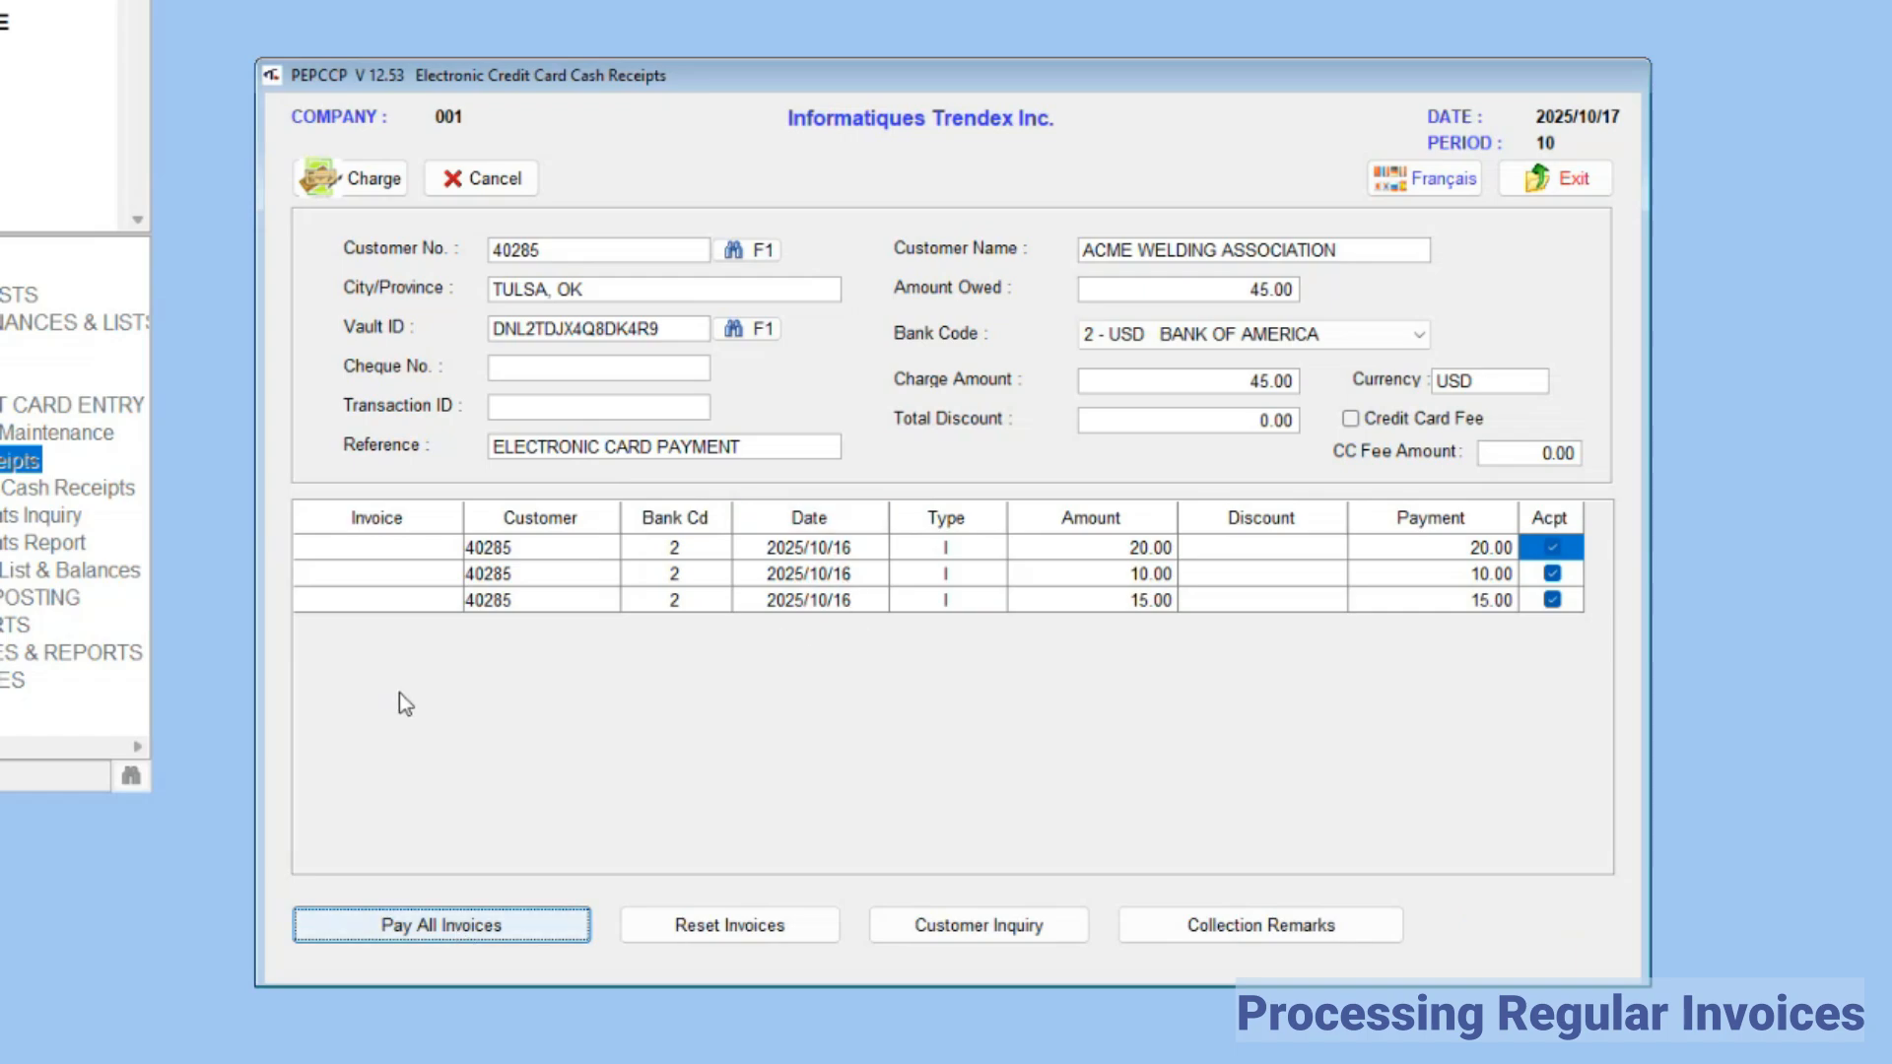
{"action": "left_click", "coordinate": [363, 191]}
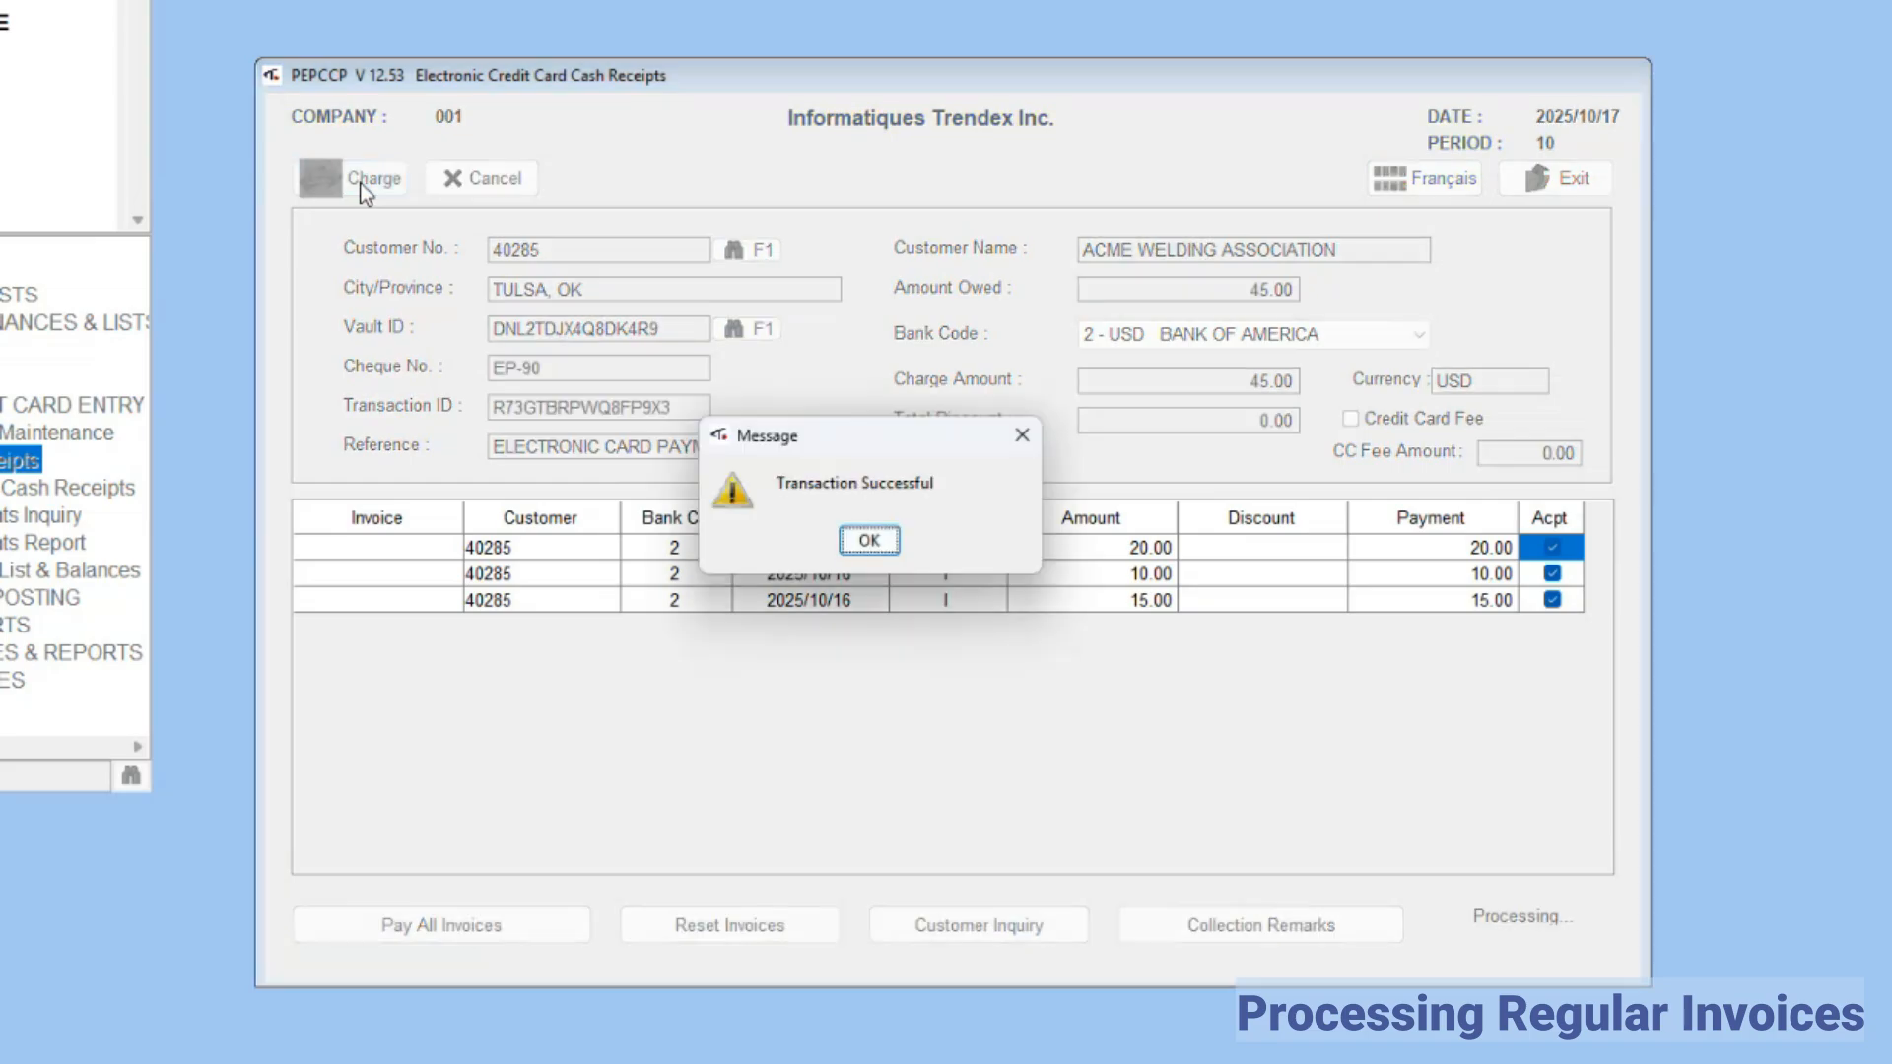
{"action": "left_click", "coordinate": [869, 542]}
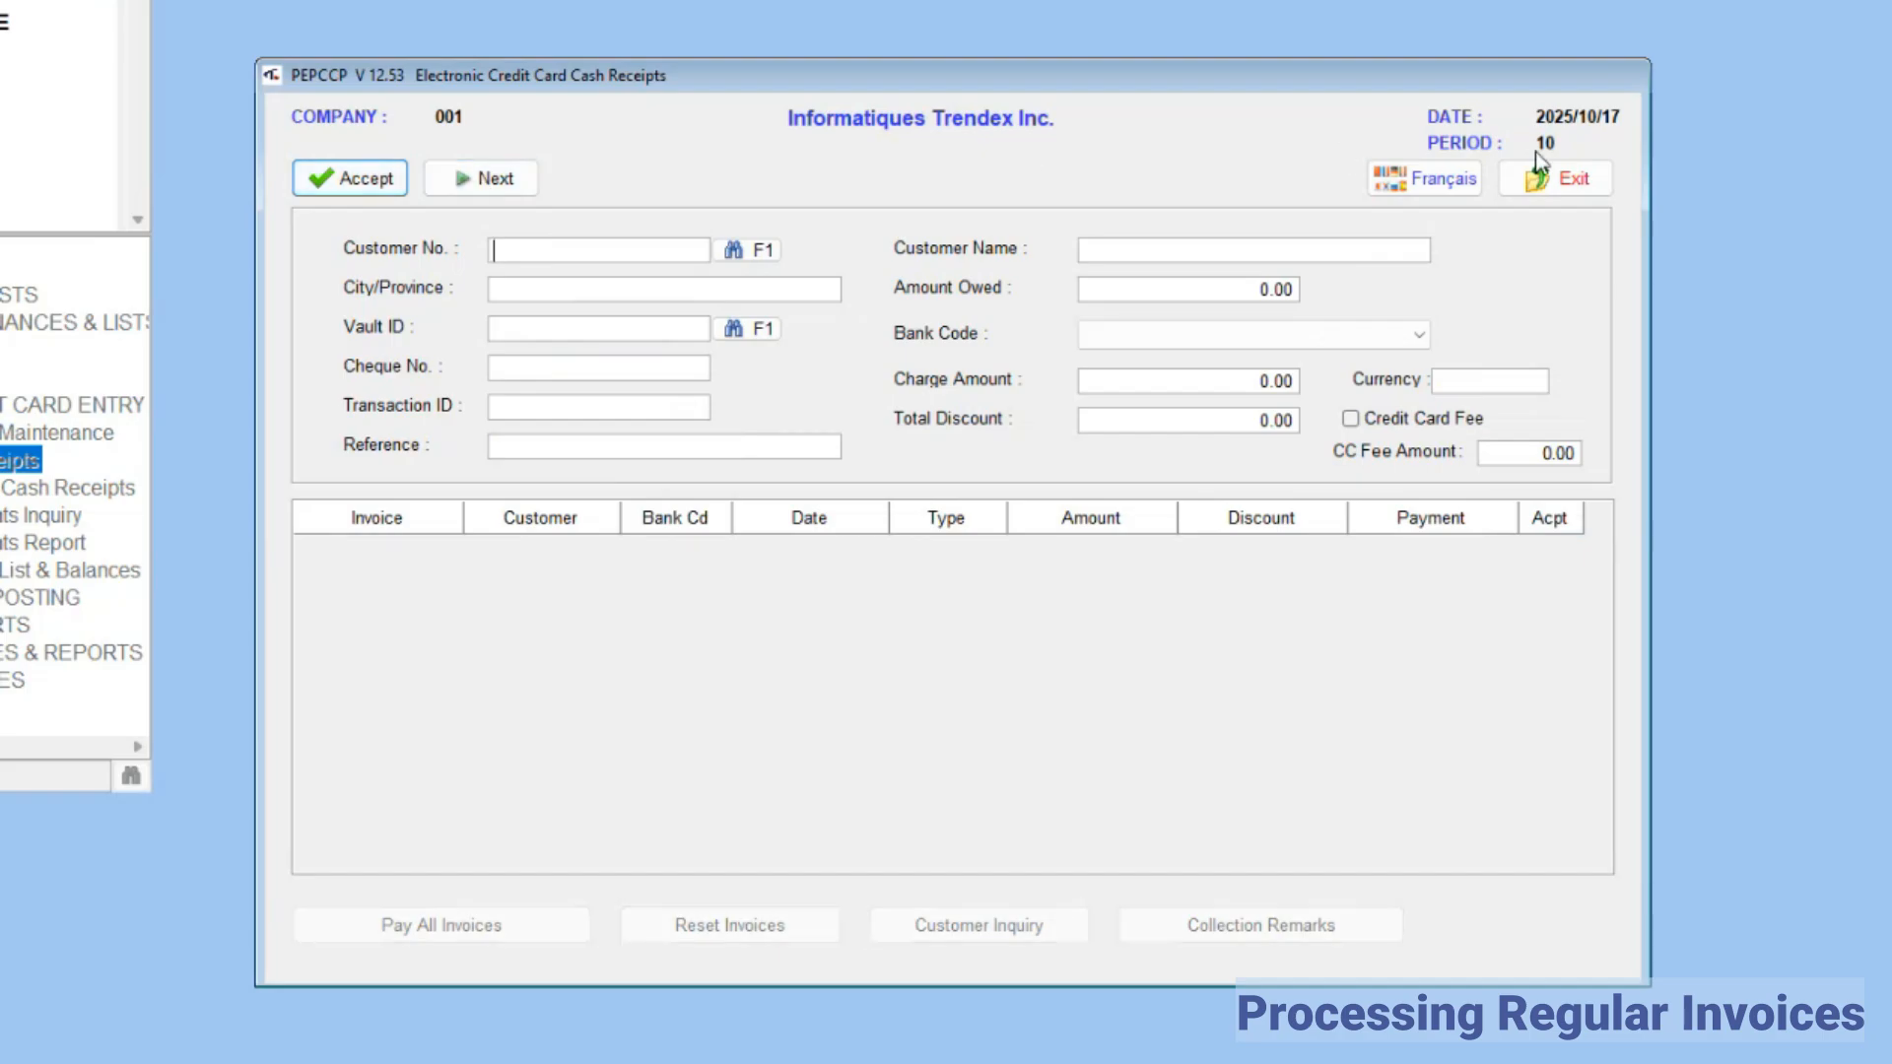
{"action": "left_click", "coordinate": [1562, 181]}
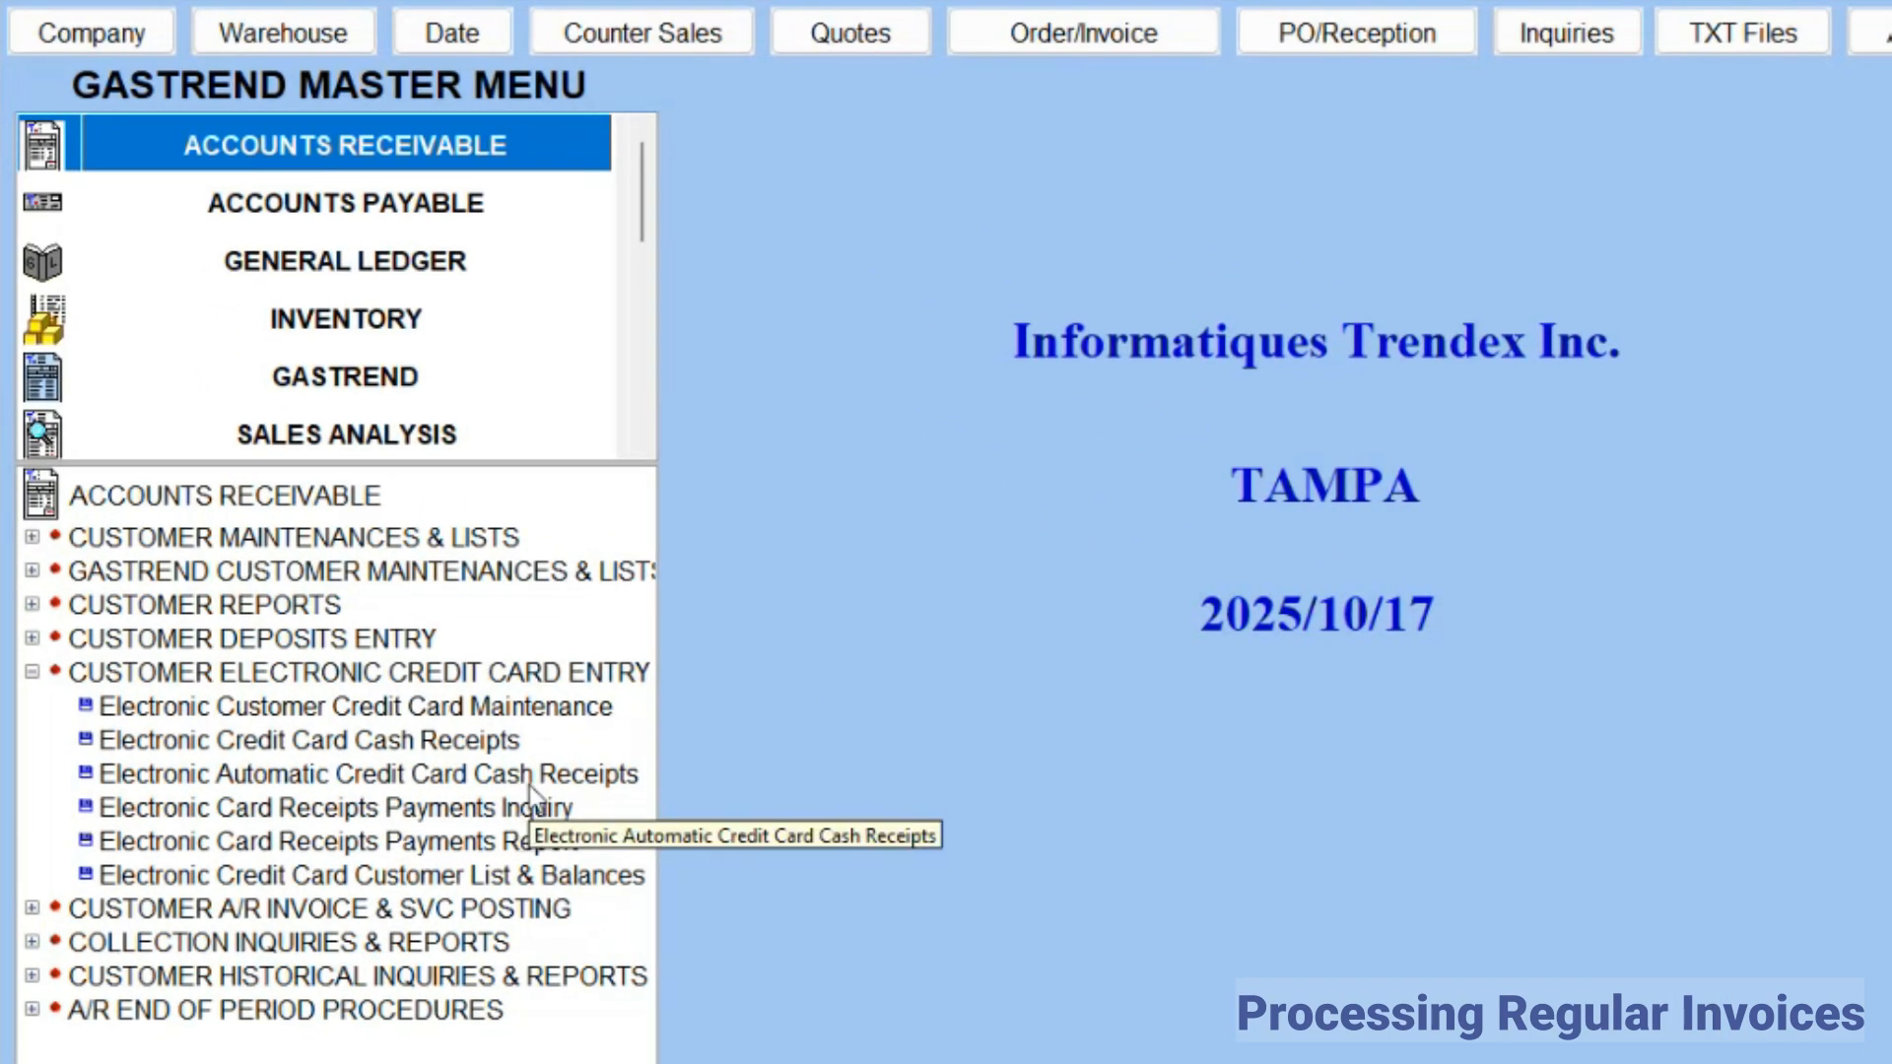
Step: Open the Electronic Card Receipts Payments Inquiry, select the ACME WELDING ASSOCIATION payment, and bring up the customer payment report
{"action": "double_click", "coordinate": [414, 808]}
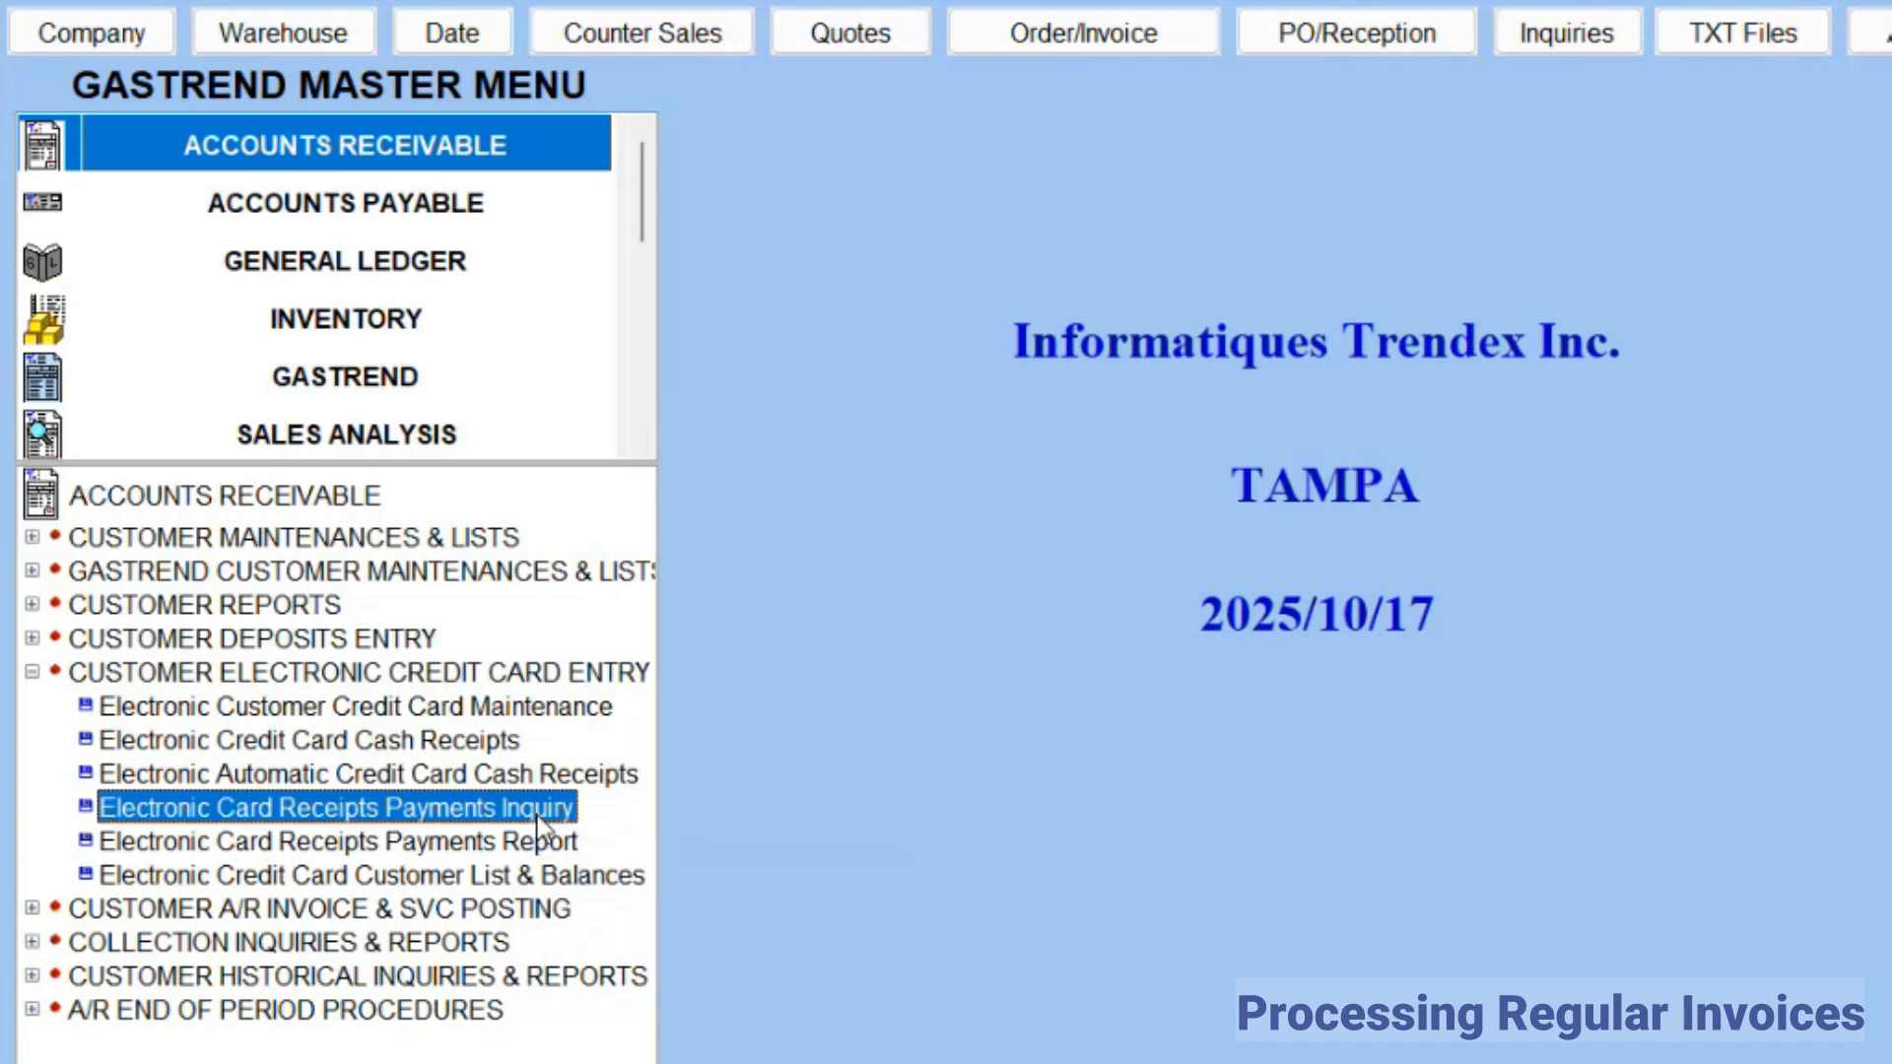
{"action": "left_click", "coordinate": [754, 412]}
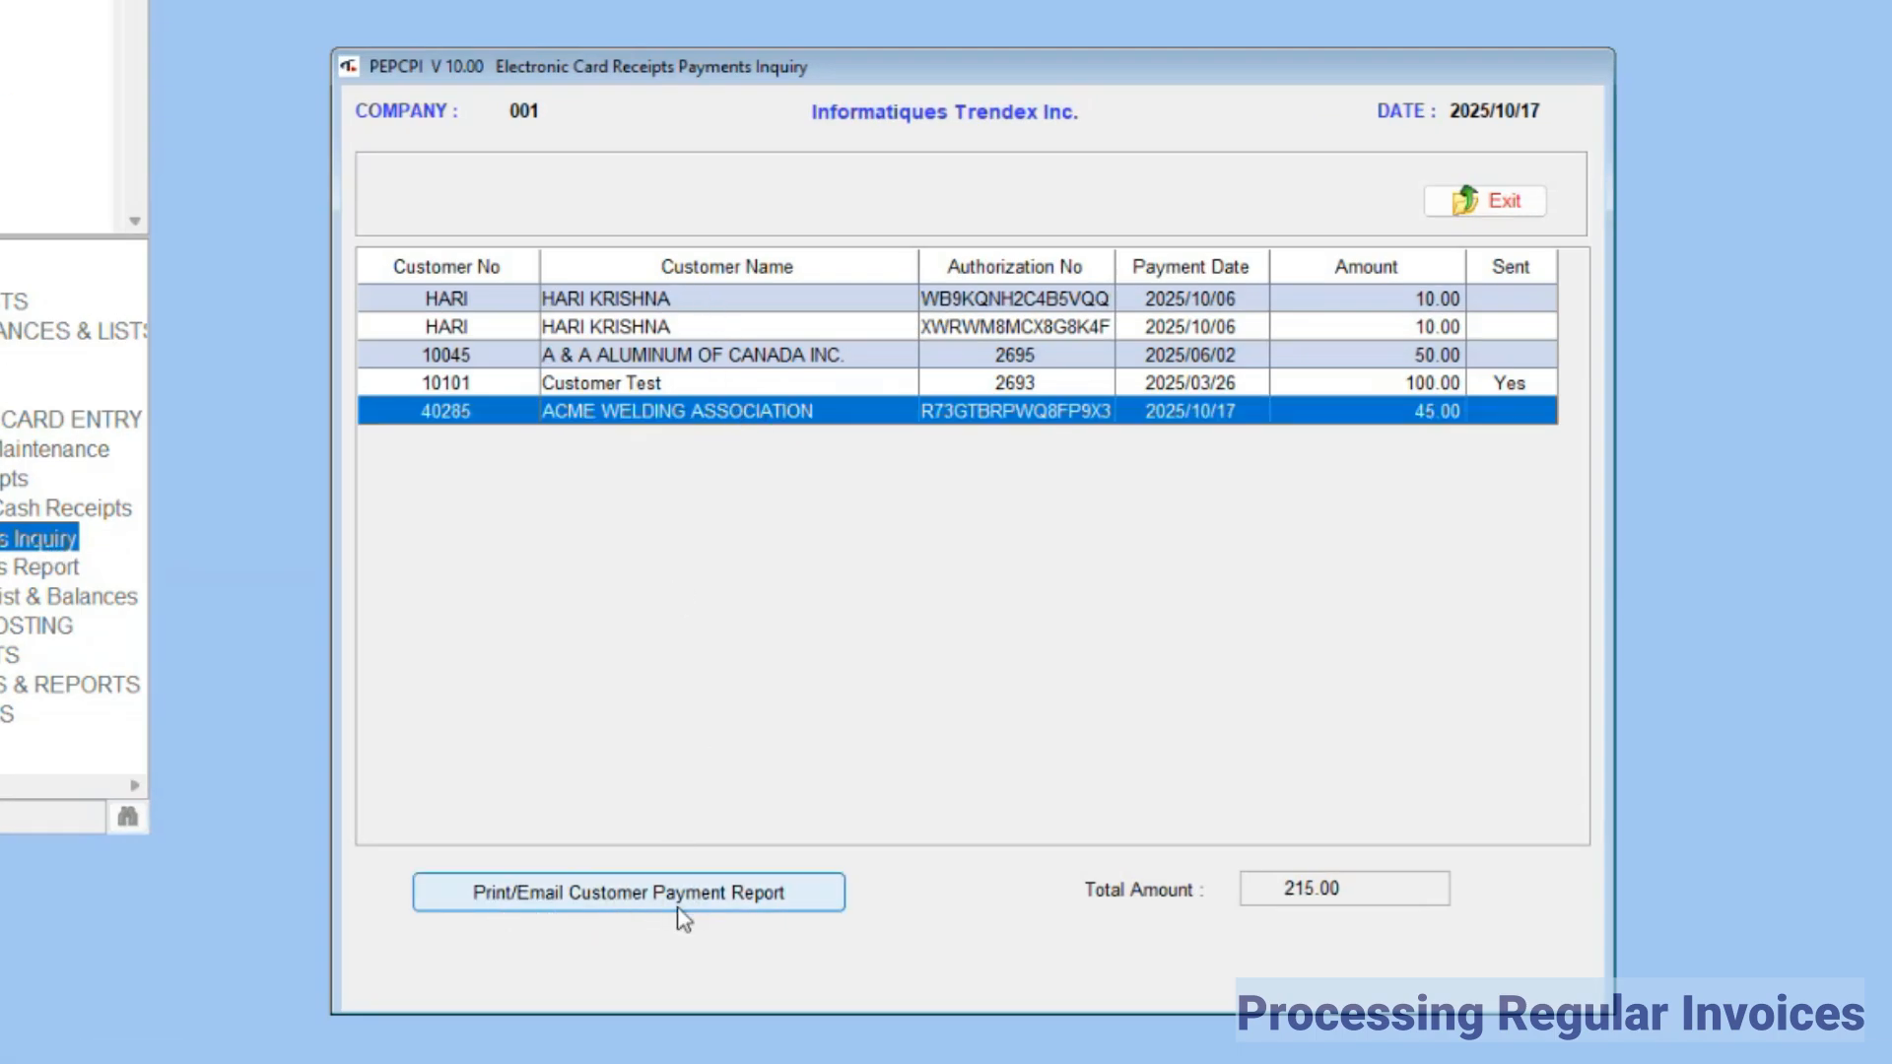
{"action": "left_click", "coordinate": [641, 902]}
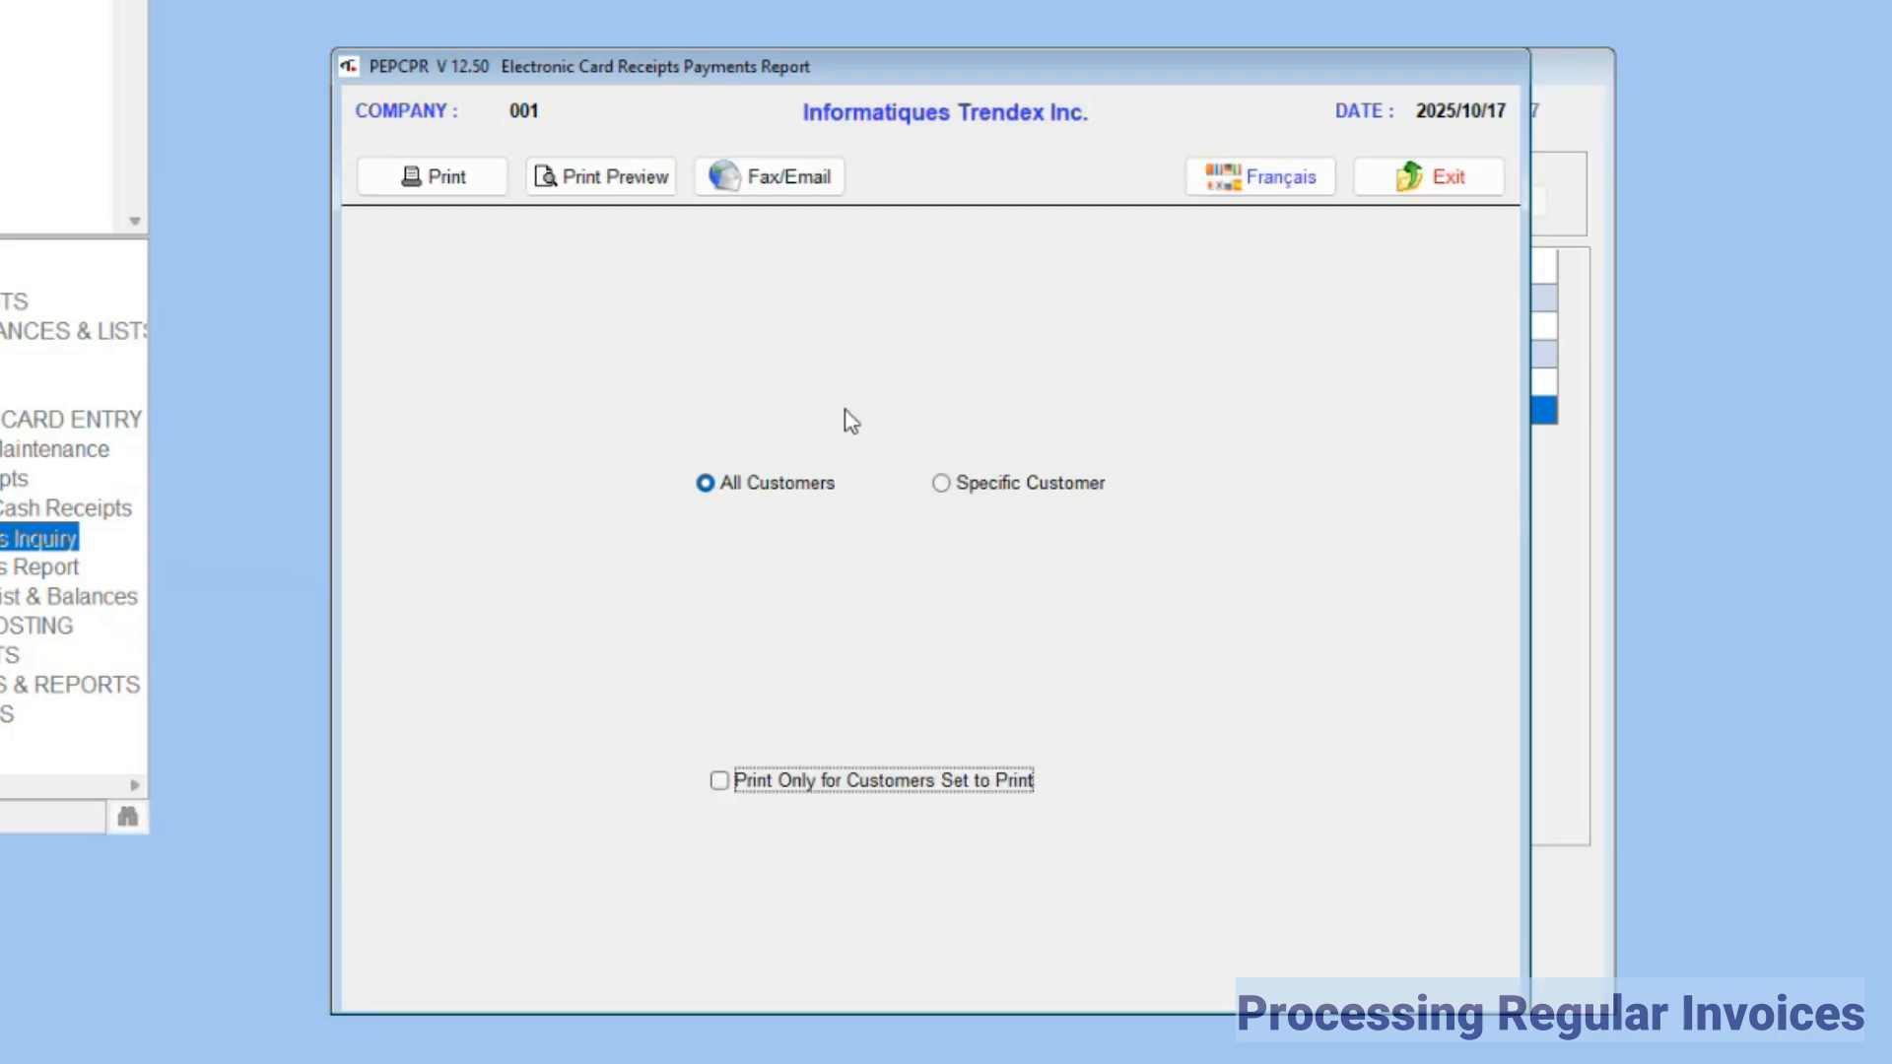
Step: Preview the payments report for the specific customer ACME WELDING ASSOCIATION by customer number, and close the report and inquiry
{"action": "left_click", "coordinate": [940, 483]}
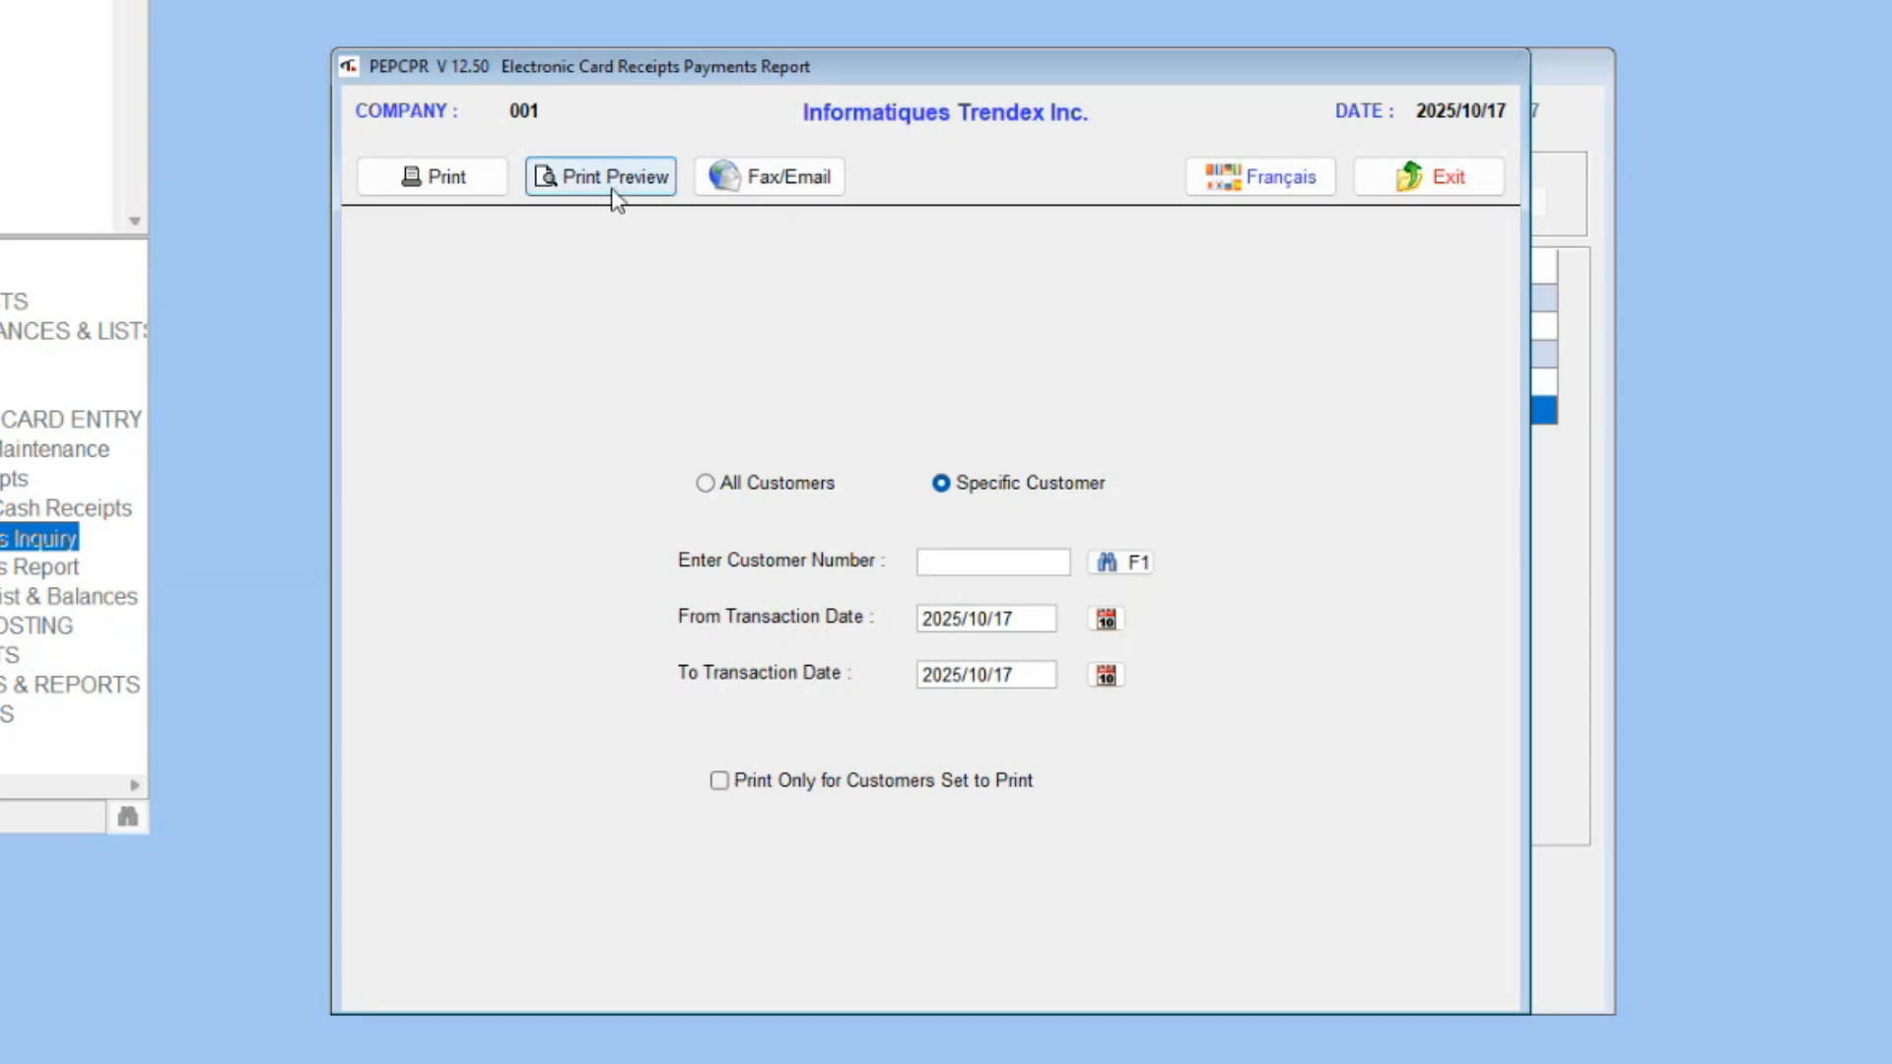
{"action": "type", "text": "40285"}
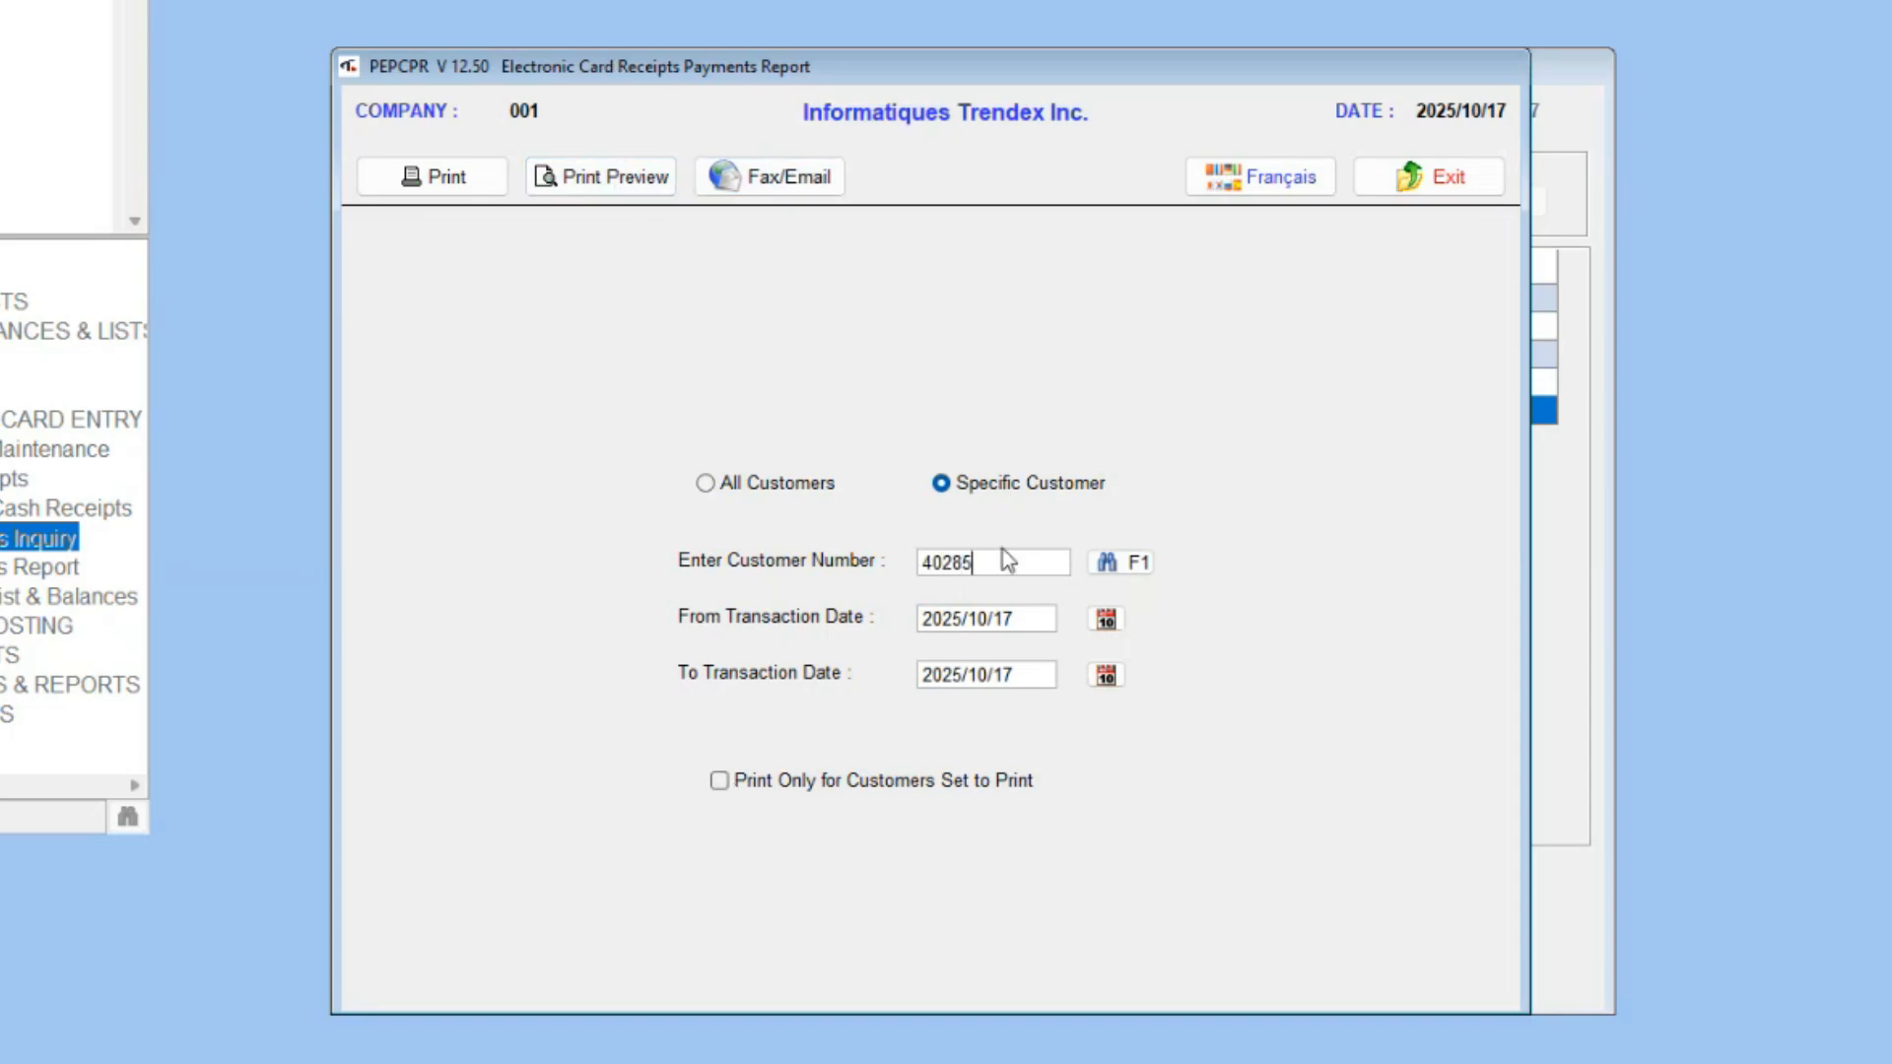
{"action": "left_click", "coordinate": [626, 178]}
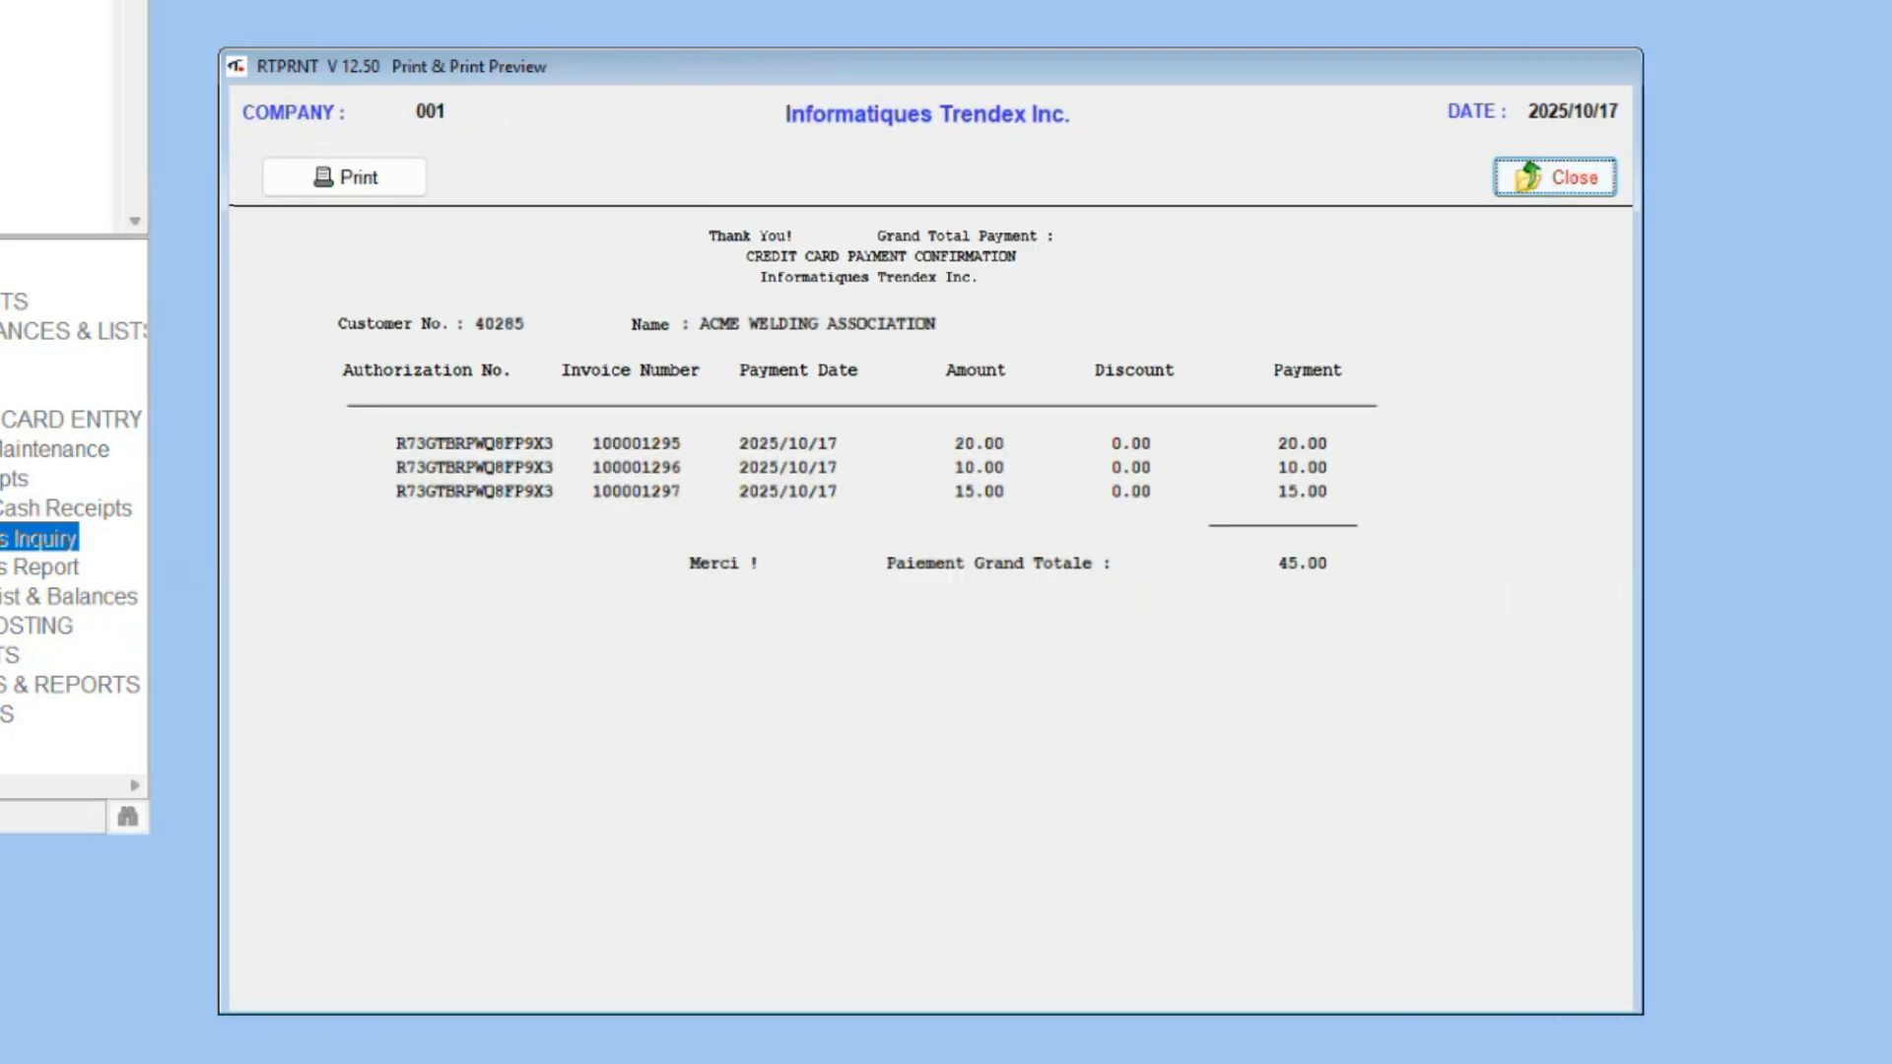
{"action": "left_click", "coordinate": [1555, 177]}
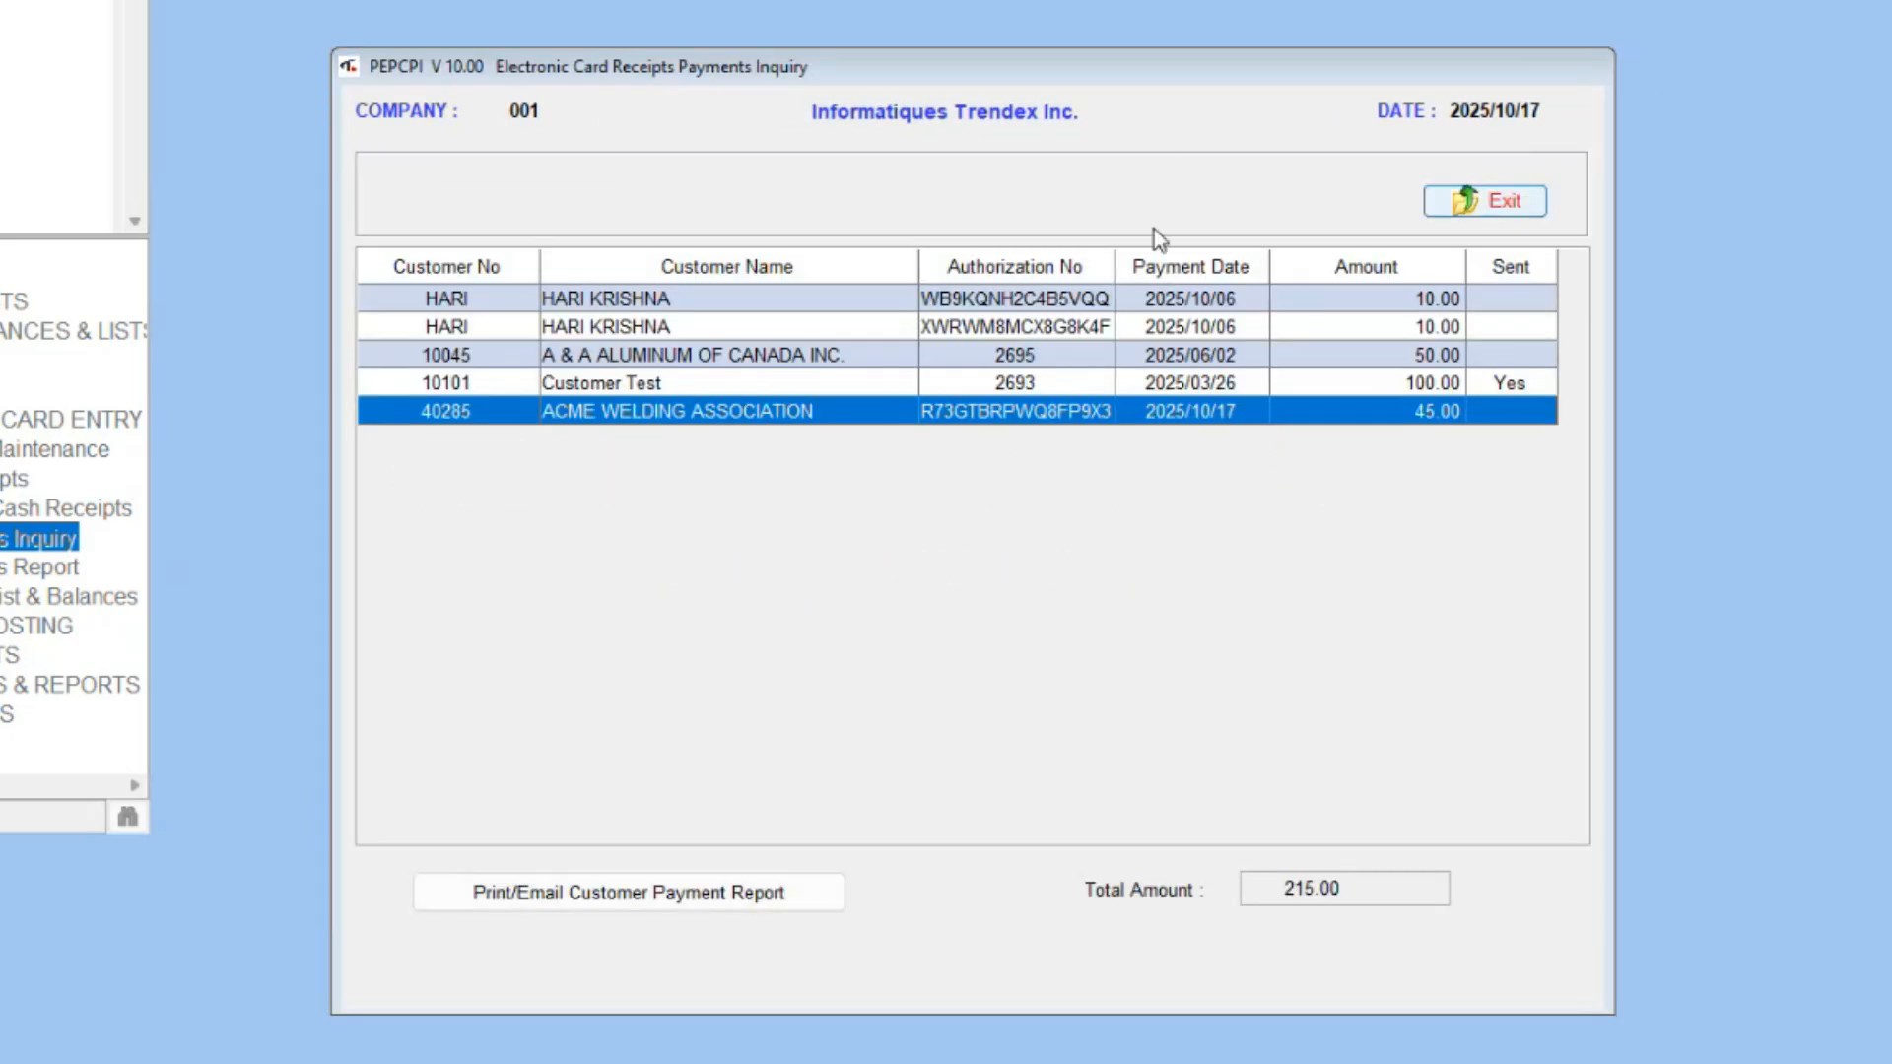
{"action": "left_click", "coordinate": [1527, 209]}
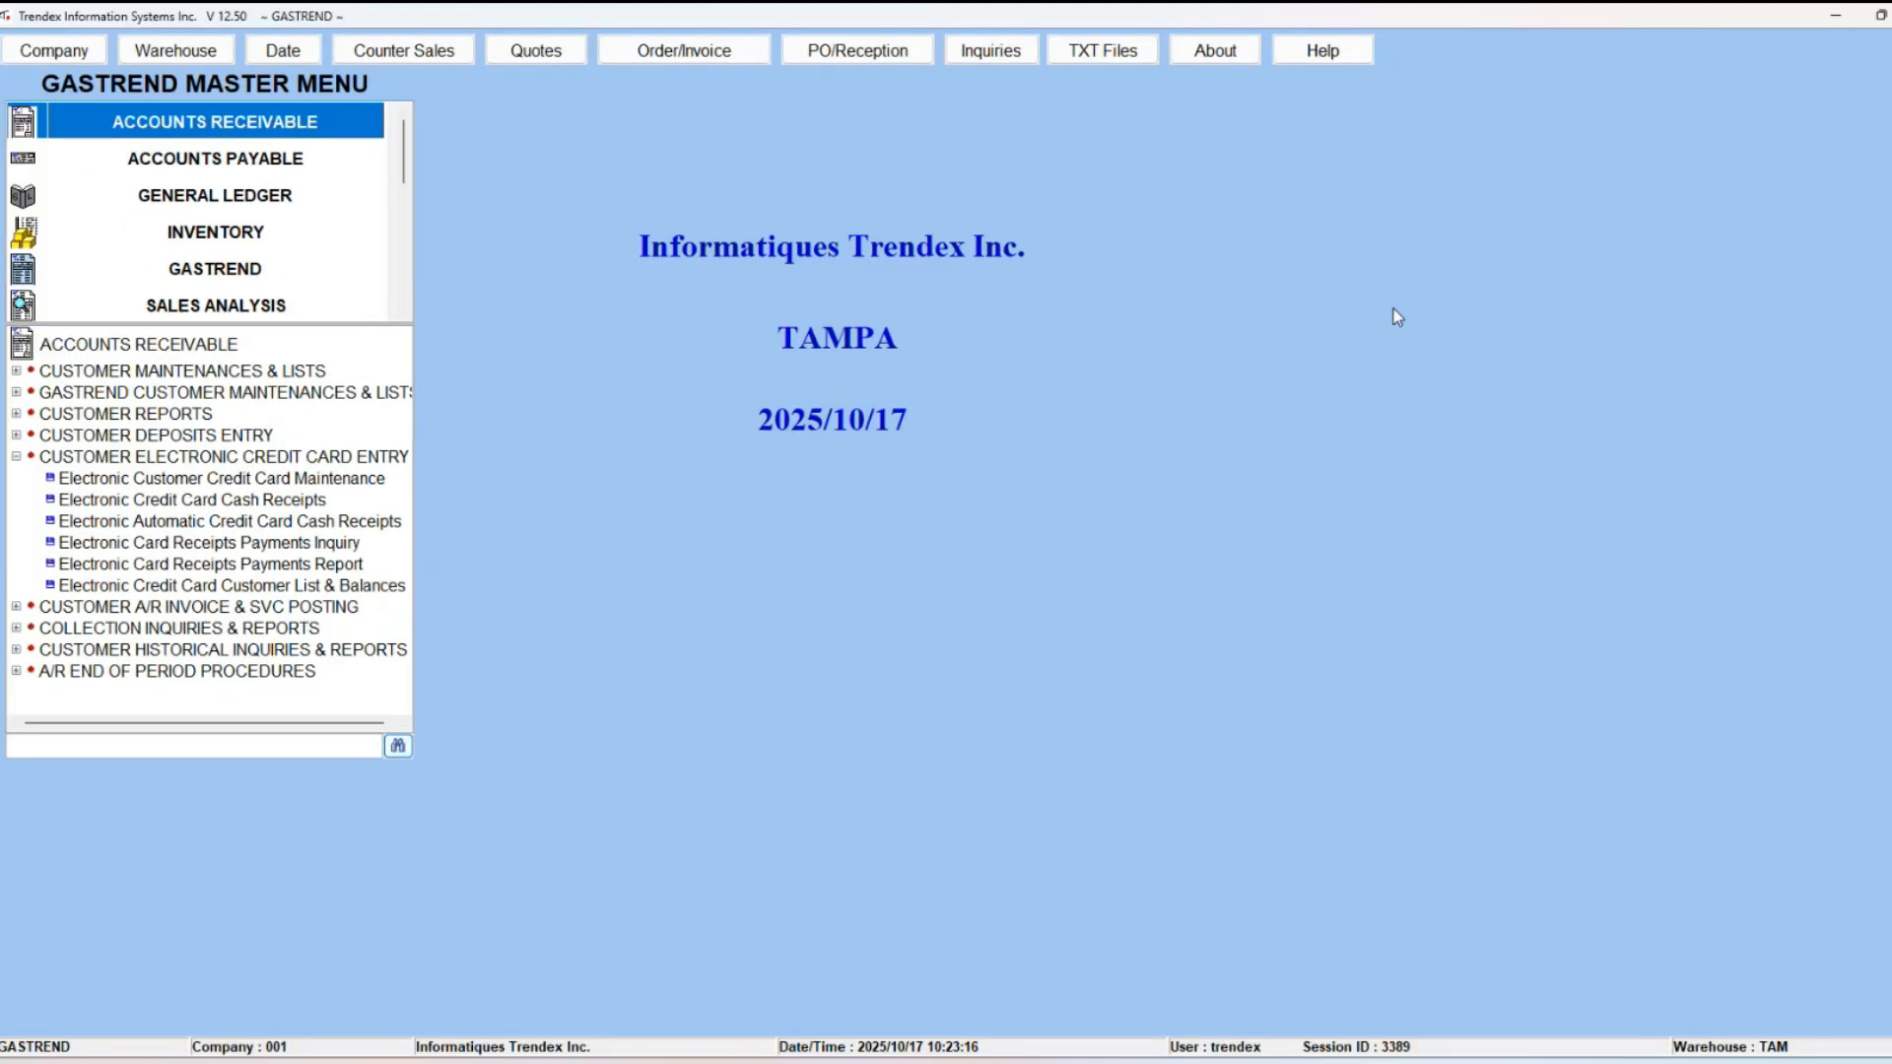
Step: Load ACME WELDING ASSOCIATION's stored VISA card nicknamed ACME in Electronic Customer Credit Card Maintenance and delete it
{"action": "left_click", "coordinate": [269, 476]}
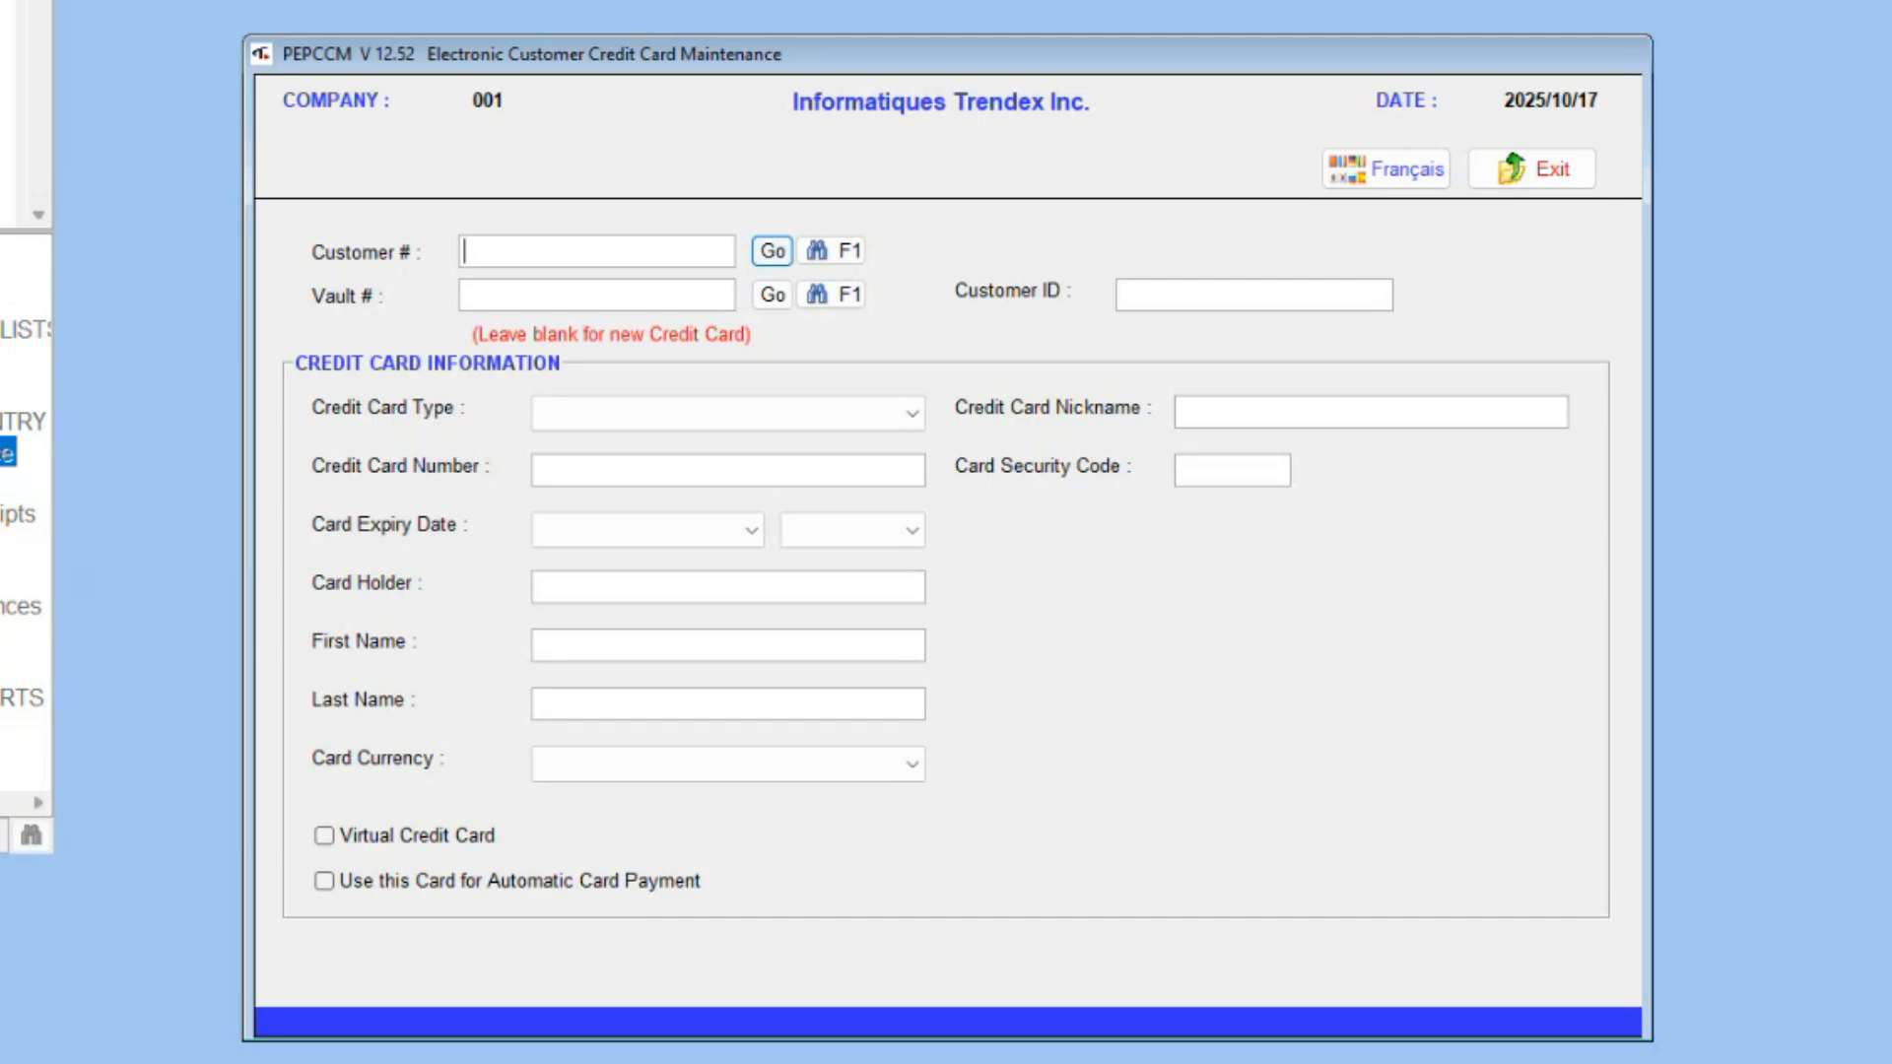
{"action": "type", "text": "40"}
{"action": "type", "text": "286"}
{"action": "key", "text": "Tab"}
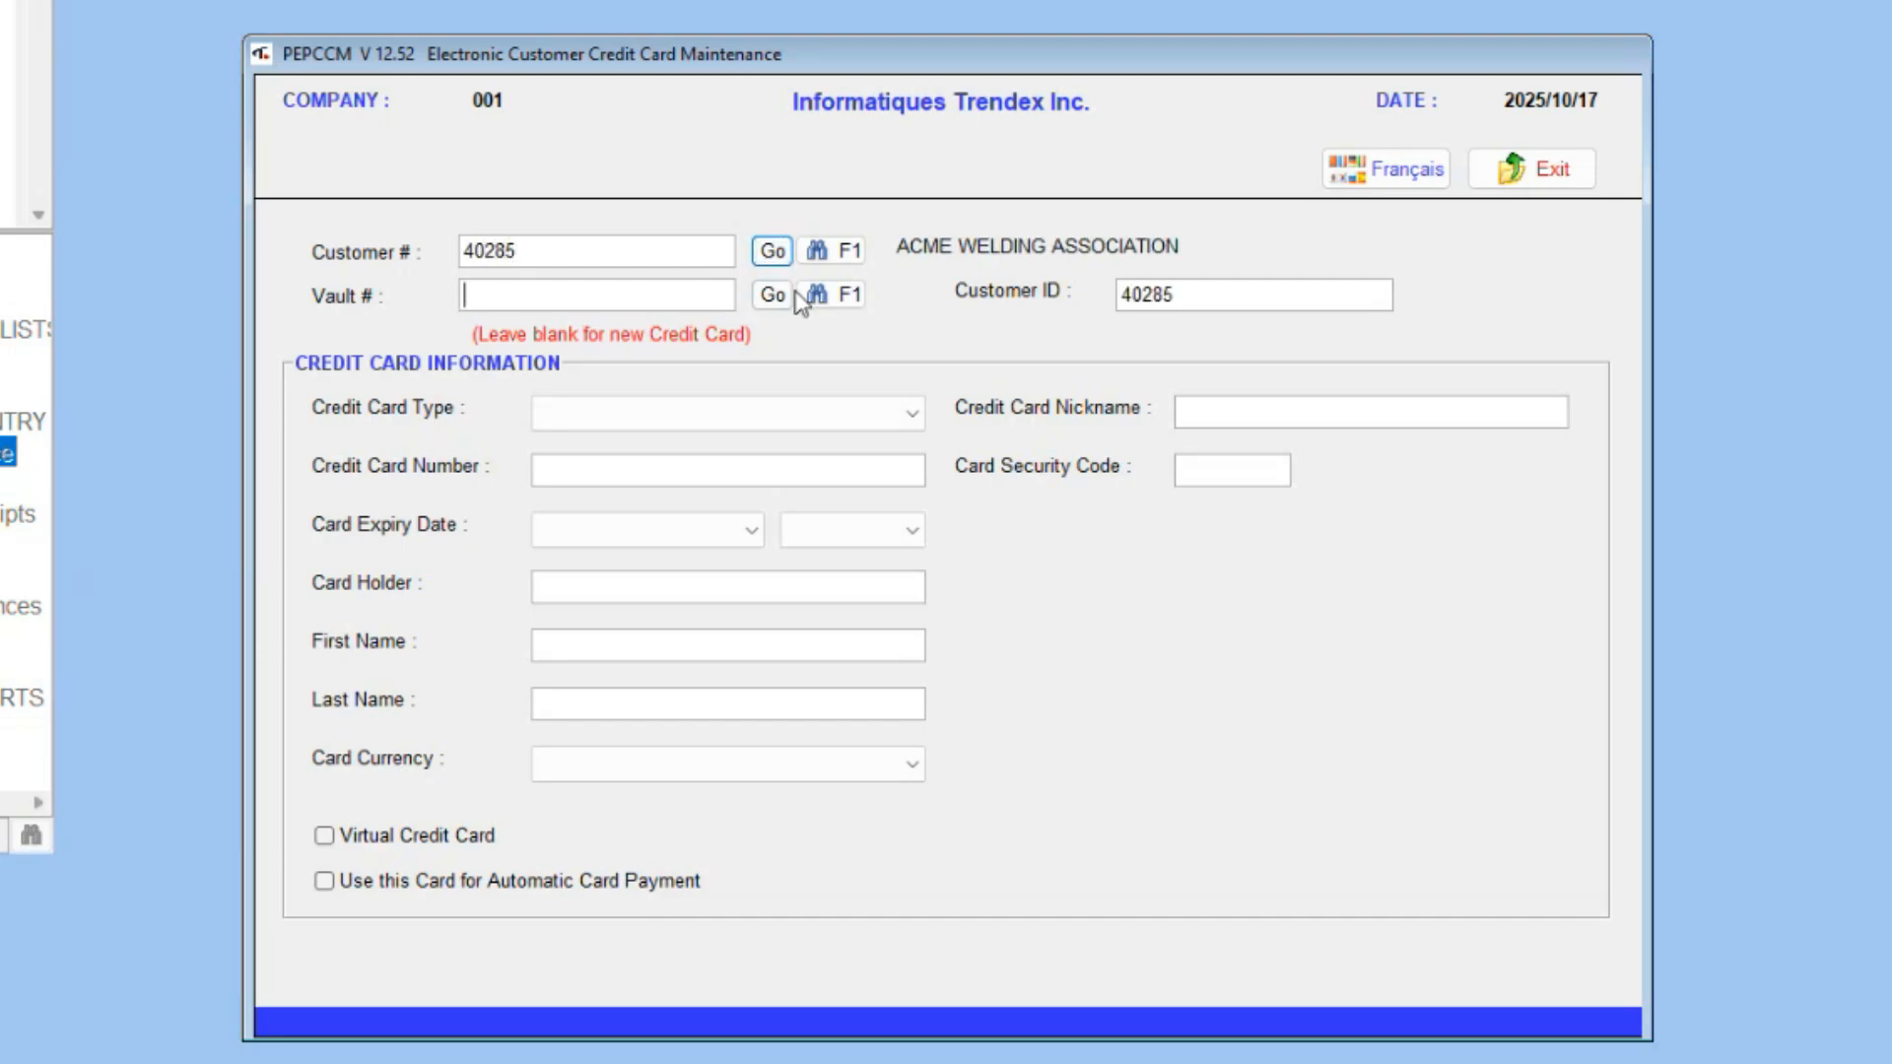
{"action": "left_click", "coordinate": [817, 295]}
{"action": "double_click", "coordinate": [720, 434]}
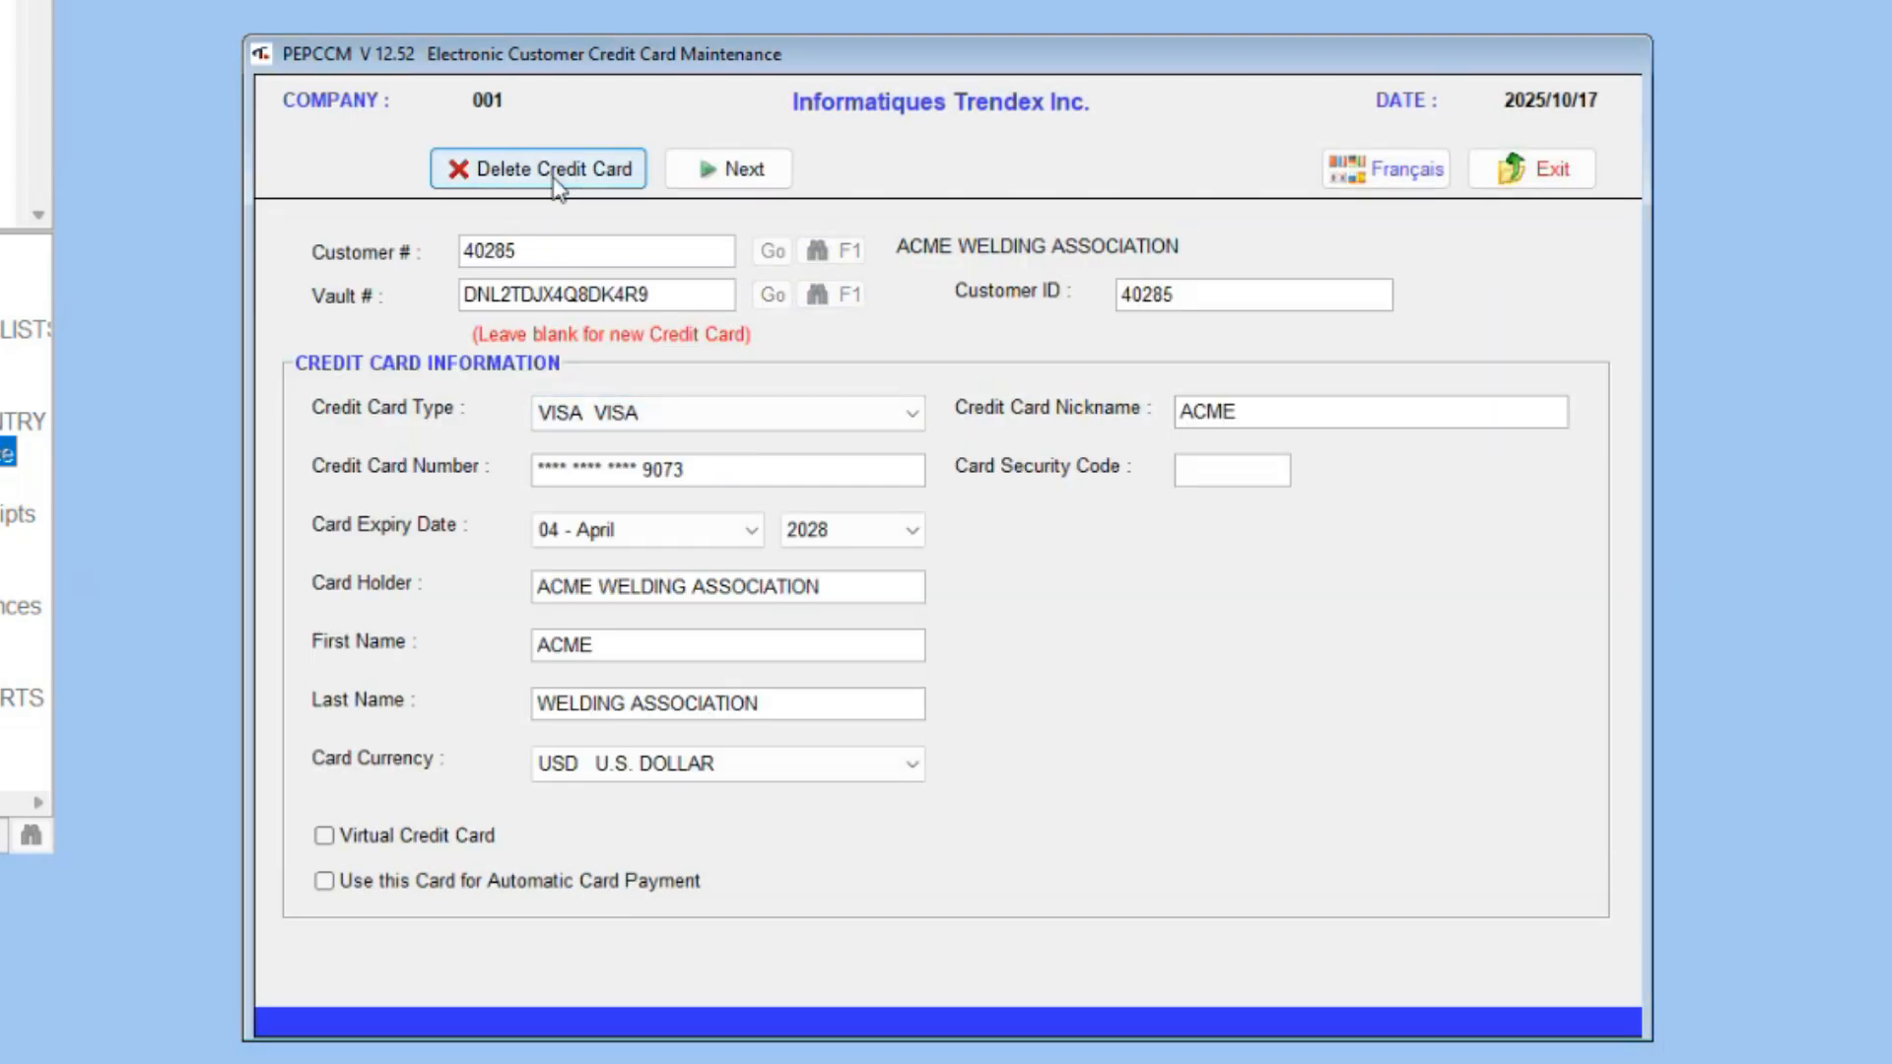
{"action": "left_click", "coordinate": [571, 170]}
{"action": "left_click", "coordinate": [813, 567]}
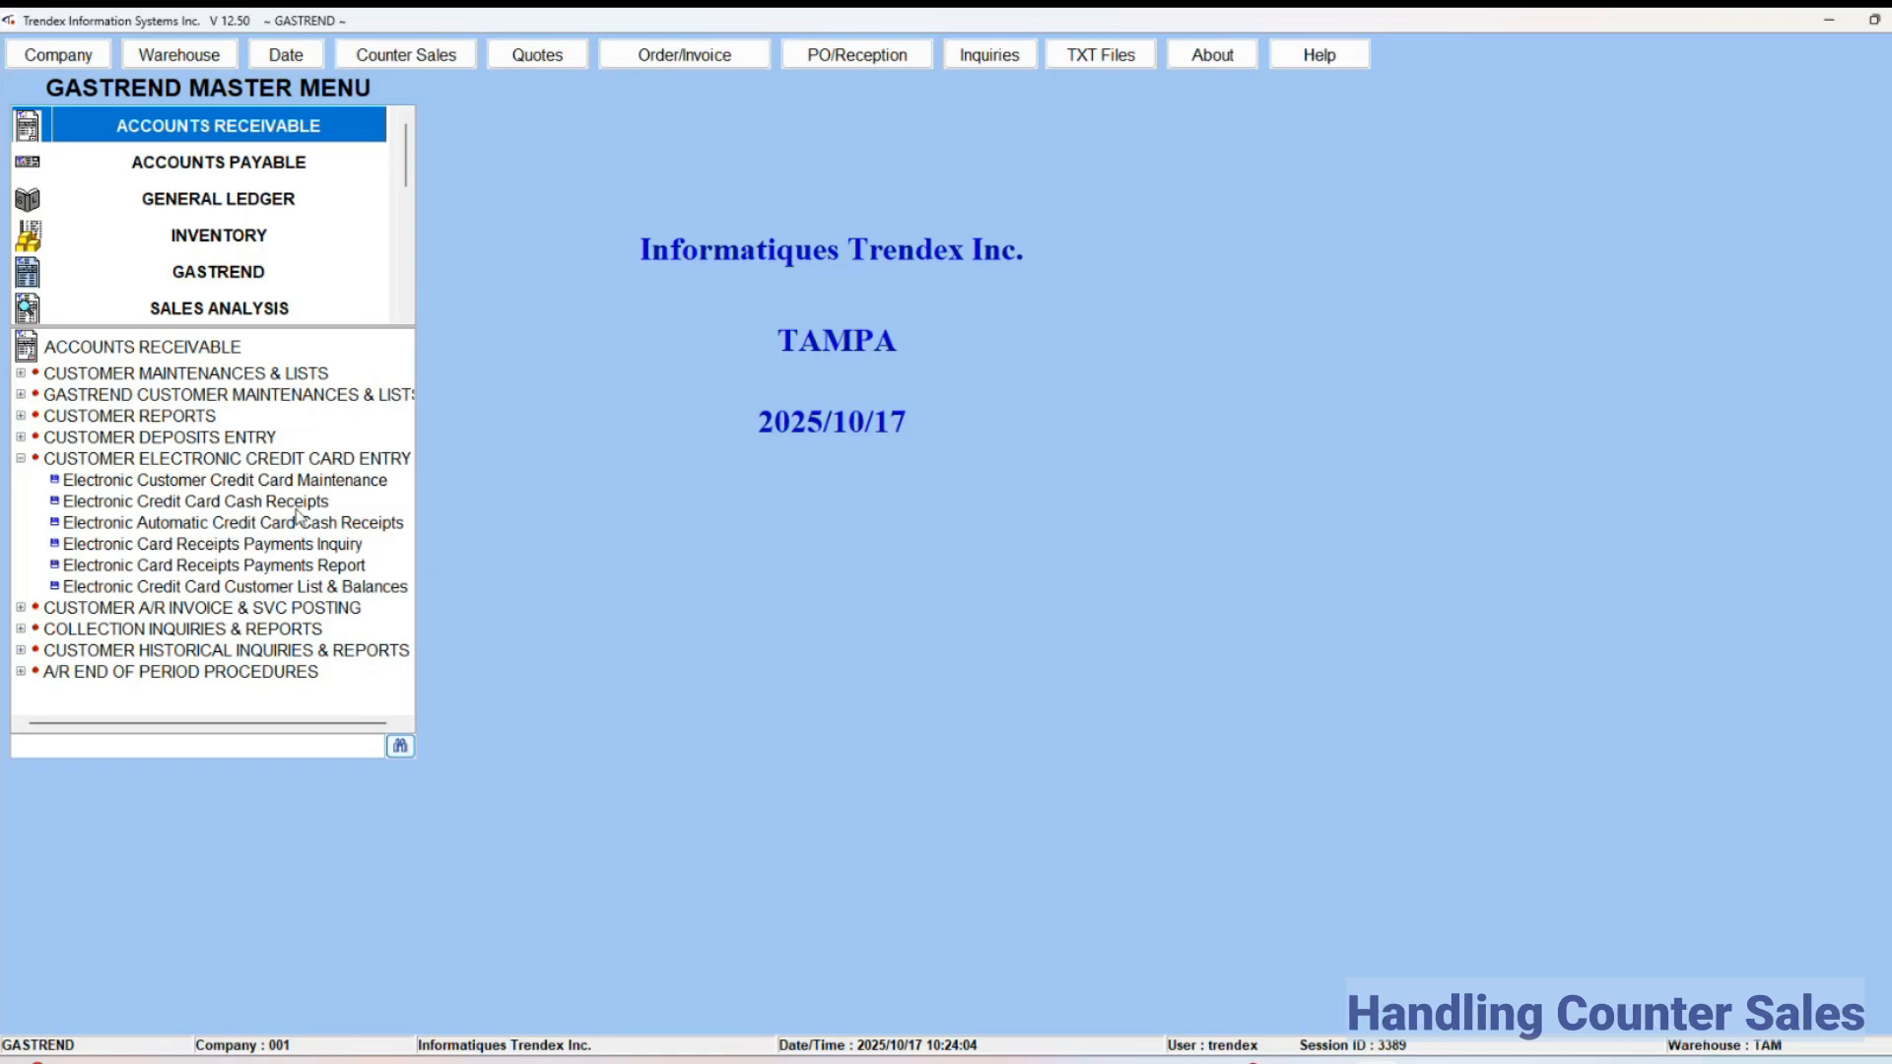
Step: Start a Counter Sales Entry invoice from the order/invoice options for customer ACME WELDING ASSOCIATION by customer number
{"action": "left_click", "coordinate": [685, 55]}
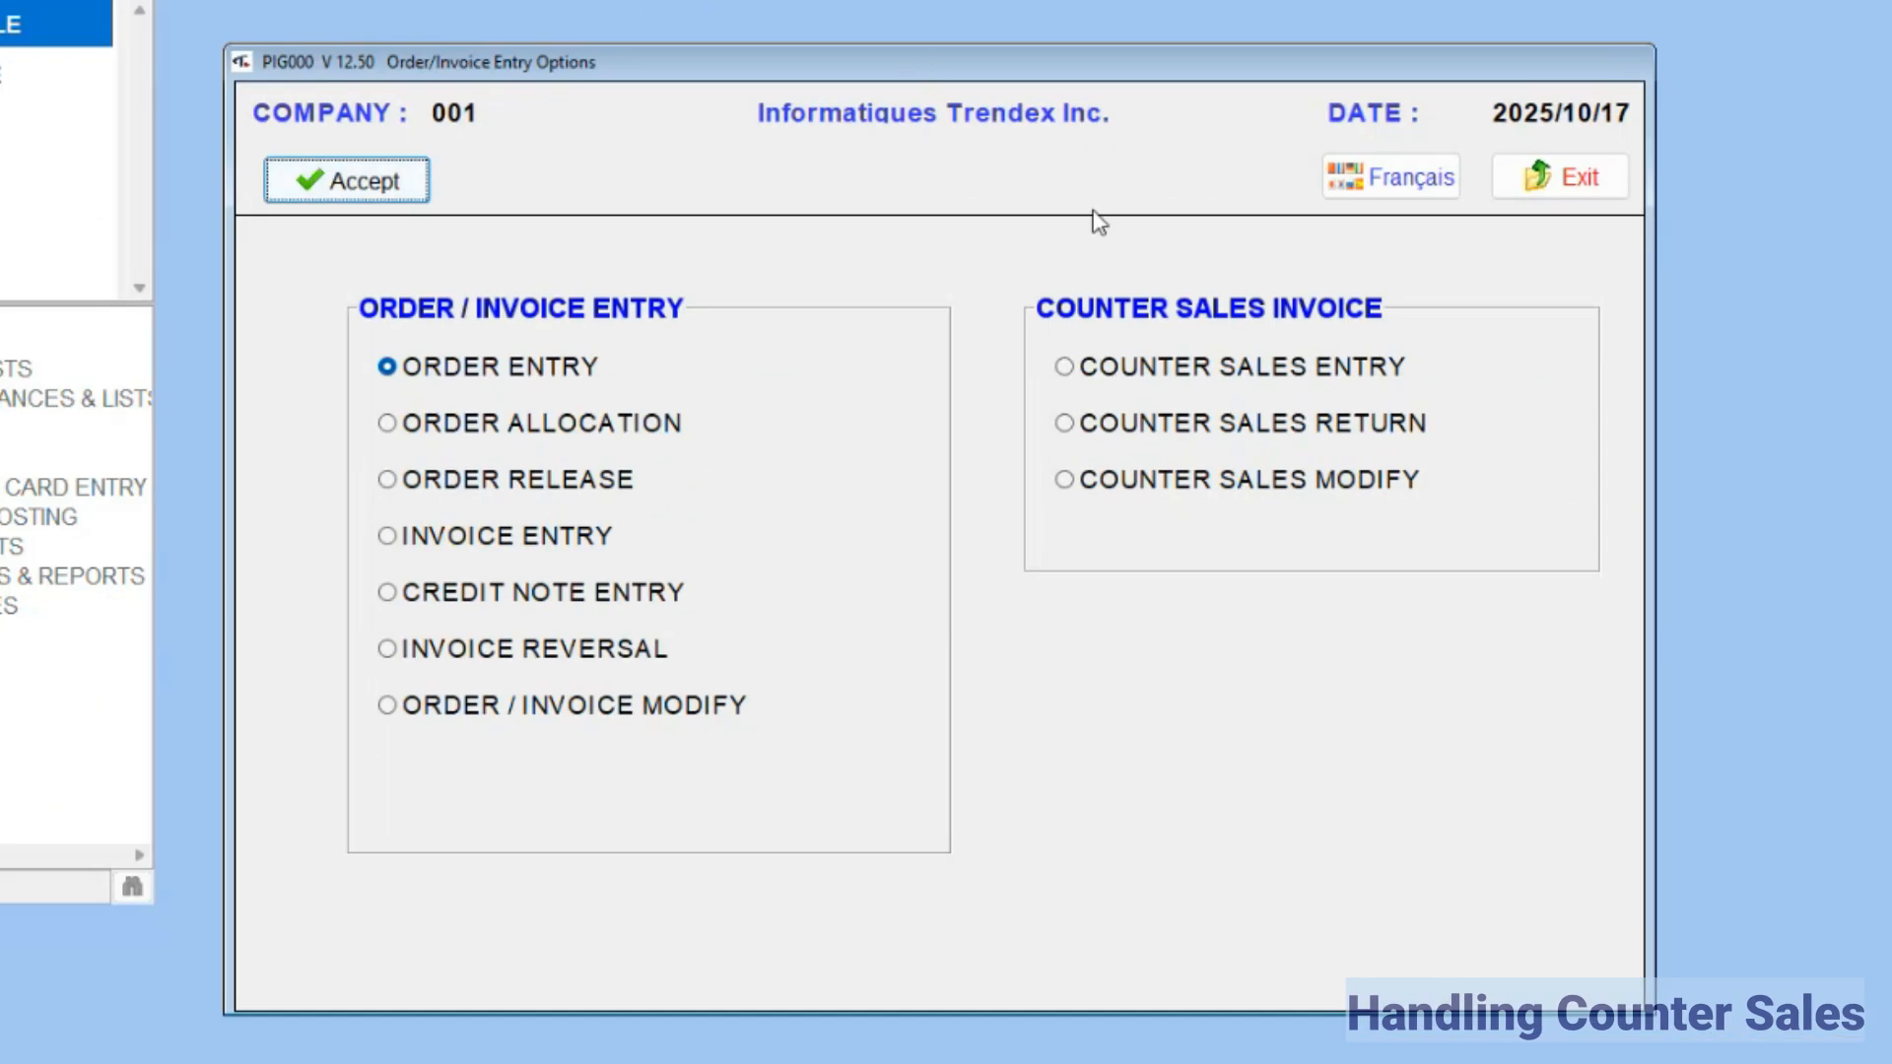
{"action": "left_click", "coordinate": [1131, 368]}
{"action": "left_click", "coordinate": [347, 181]}
{"action": "type", "text": "4028"}
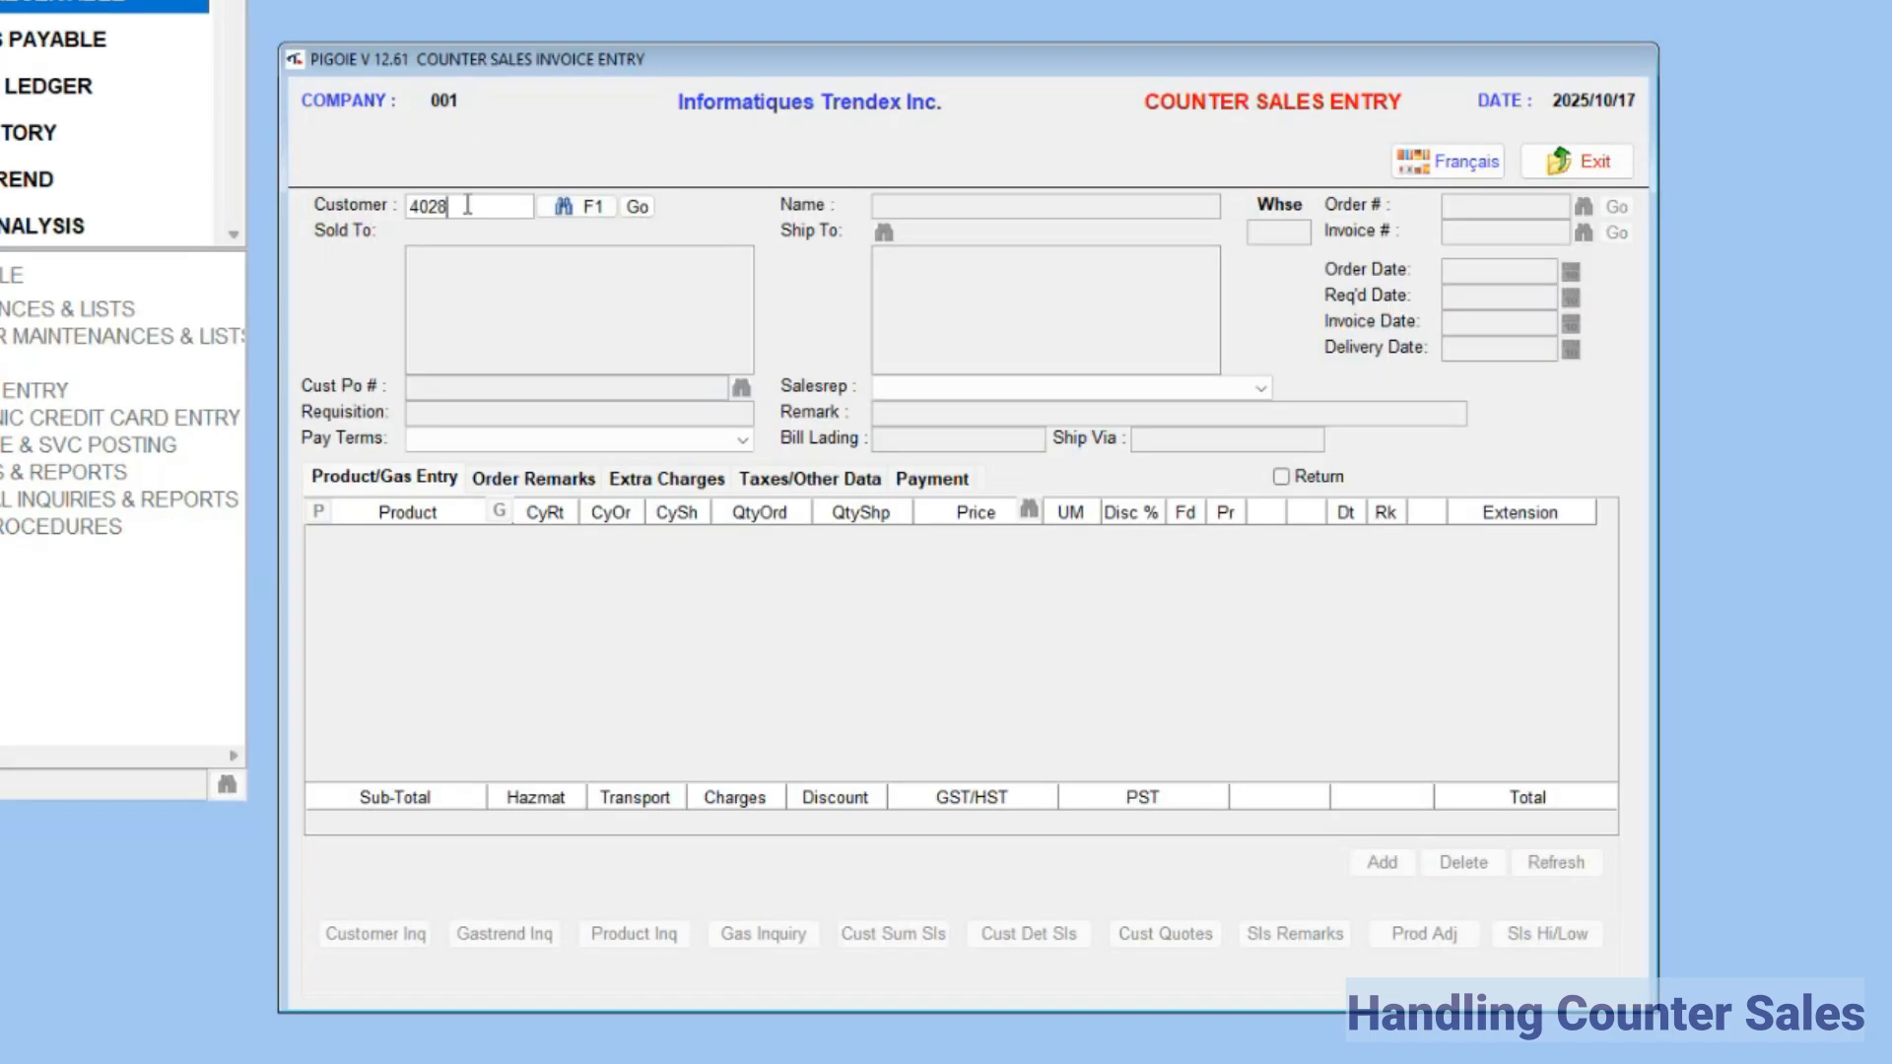
{"action": "type", "text": "5"}
{"action": "key", "text": "Return"}
{"action": "left_click", "coordinate": [1176, 764]}
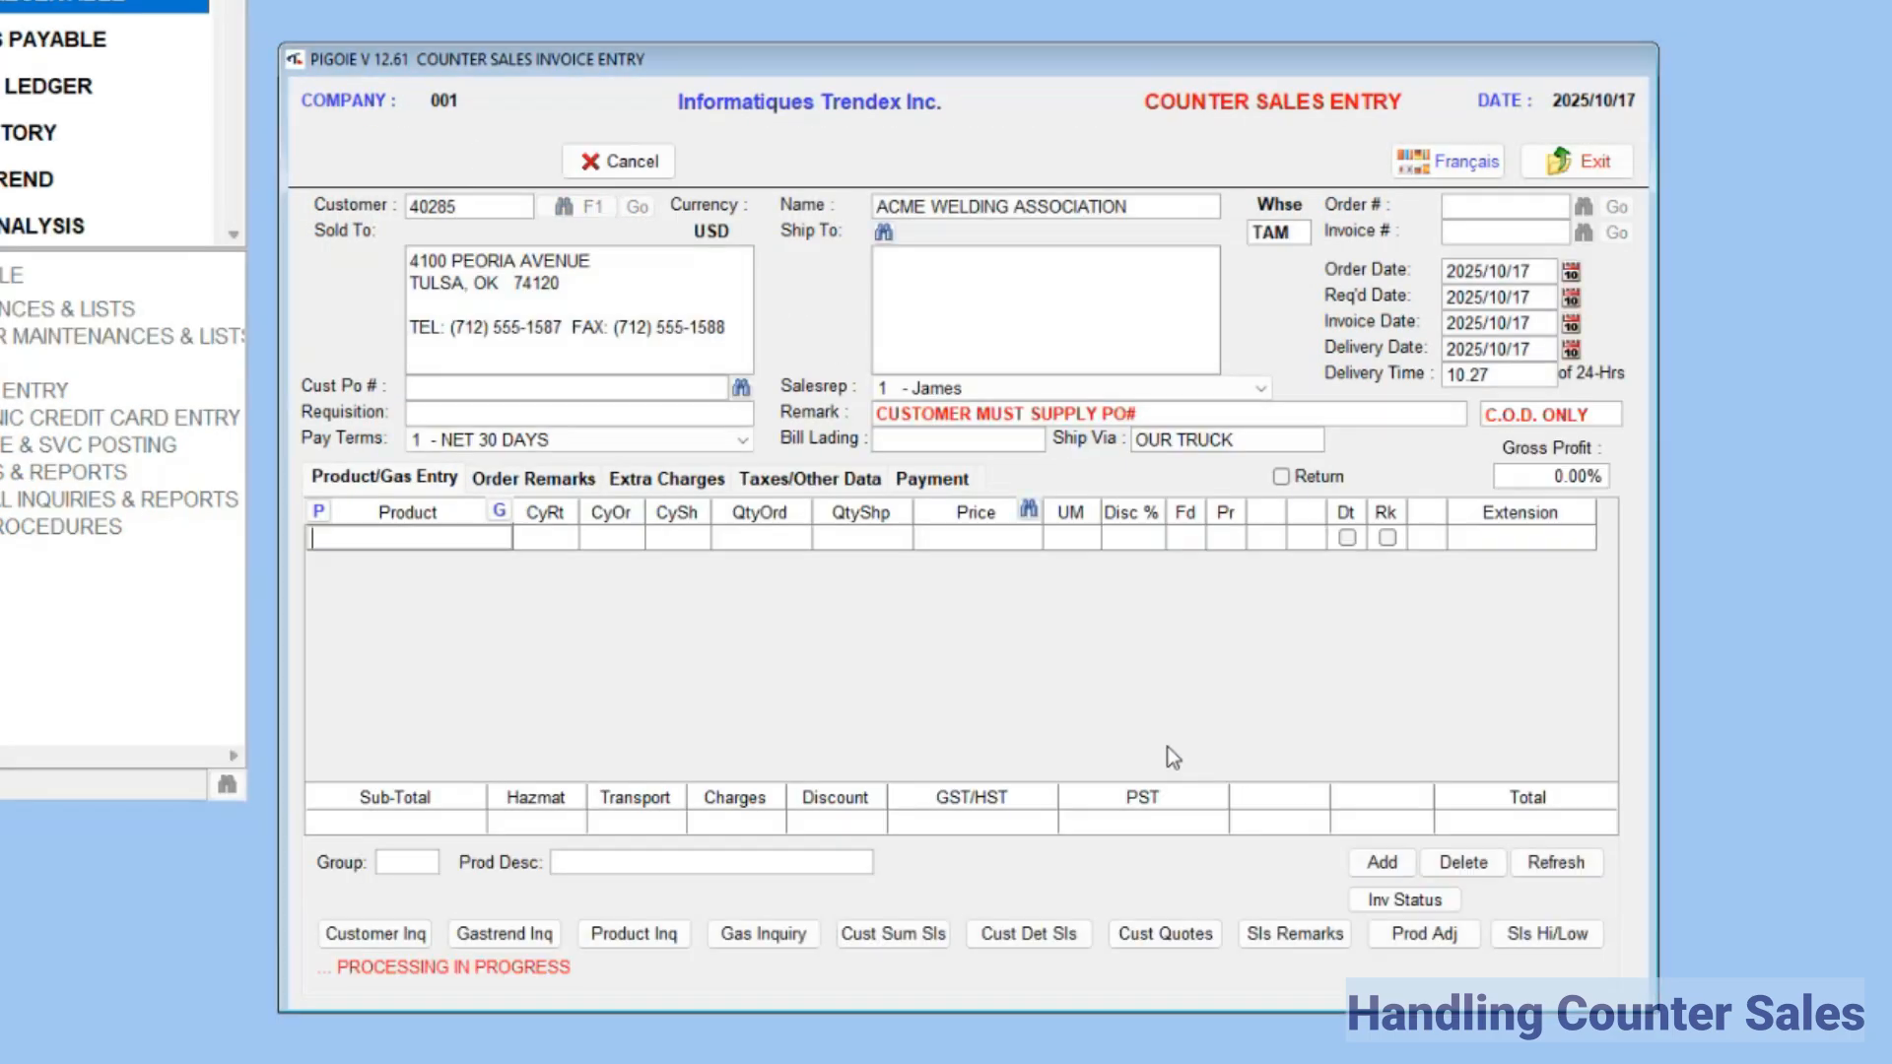
Step: Add one PLA4 plate metal and one FLT84 flat iron as product lines on the counter sales invoice
{"action": "type", "text": "PLA4"}
{"action": "key", "text": "Return"}
{"action": "key", "text": "Return"}
{"action": "key", "text": "Return"}
{"action": "key", "text": "Return"}
{"action": "type", "text": "FLT50"}
{"action": "key", "text": "Return"}
{"action": "key", "text": "Return"}
{"action": "key", "text": "Return"}
{"action": "key", "text": "Return"}
{"action": "key", "text": "Return"}
{"action": "key", "text": "Return"}
{"action": "key", "text": "Return"}
{"action": "key", "text": "Return"}
Step: Set the invoice's payment method to credit card for the 20.00 amount and bring up the card entry page
{"action": "left_click", "coordinate": [930, 481]}
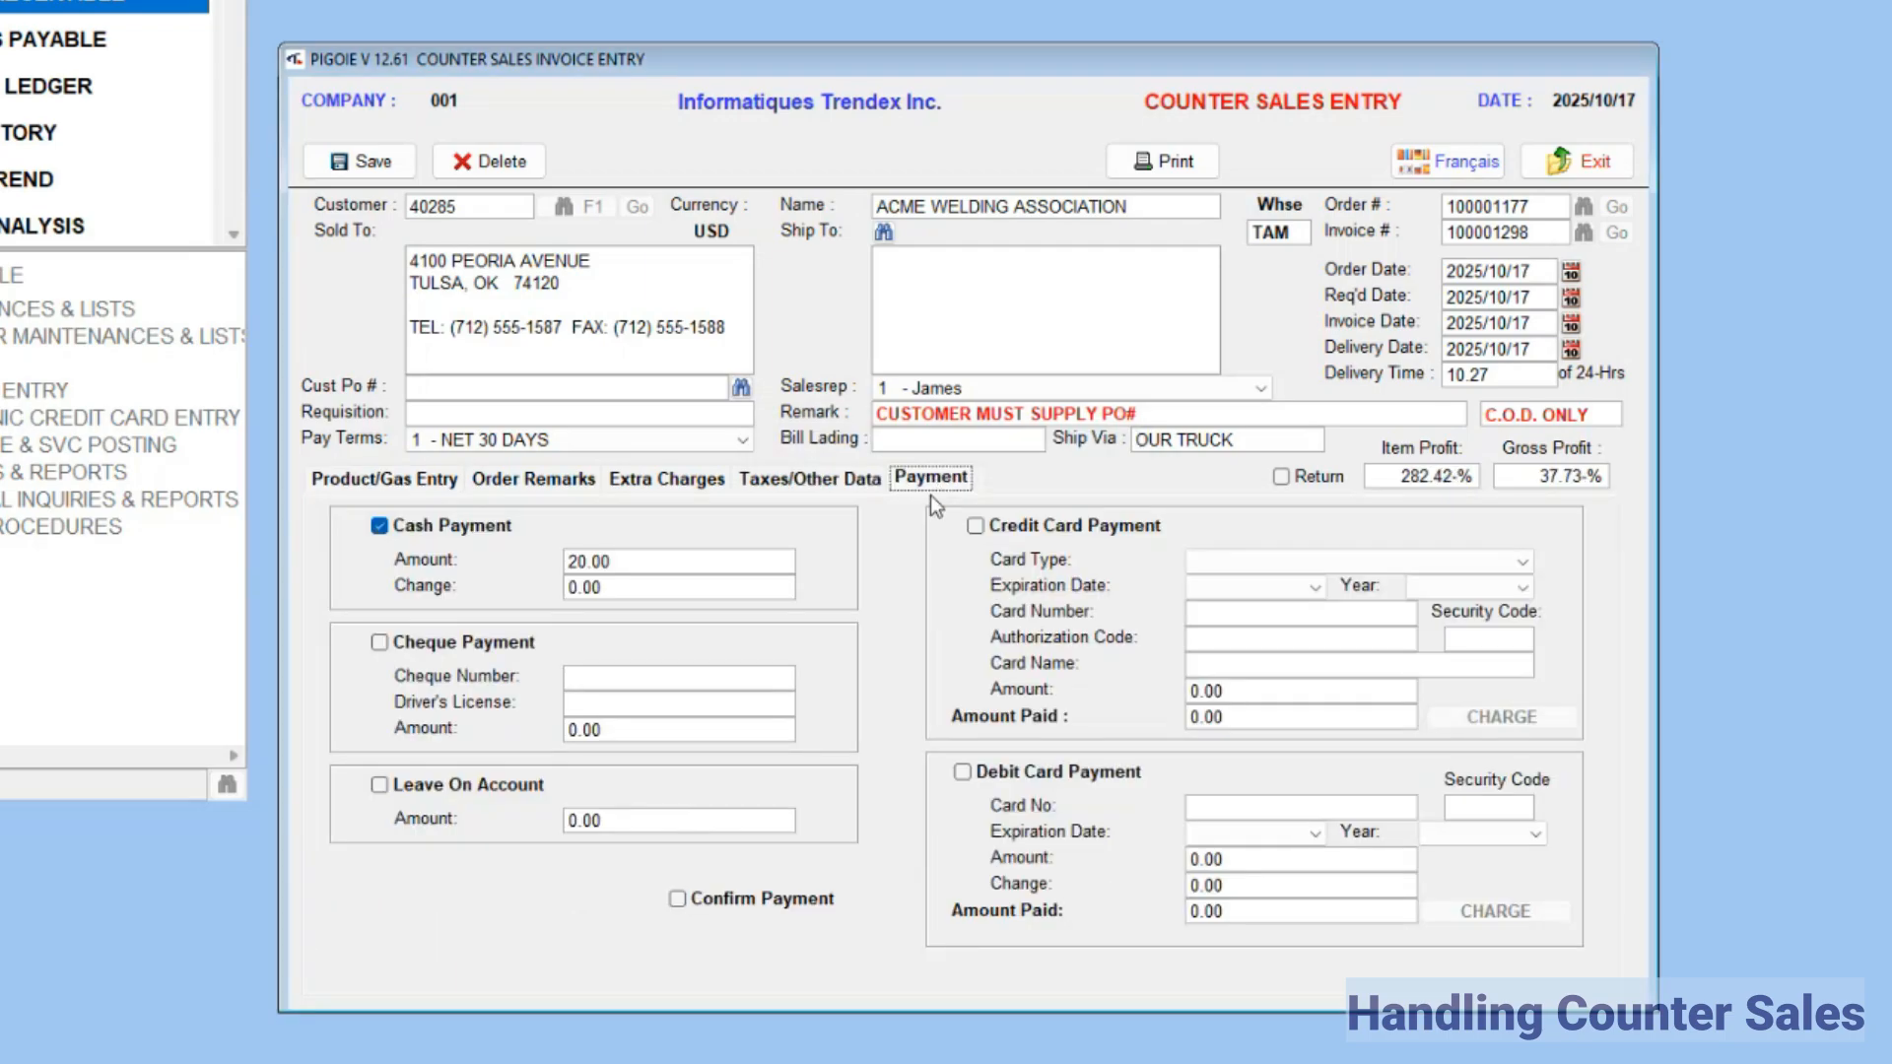
{"action": "left_click", "coordinate": [975, 527]}
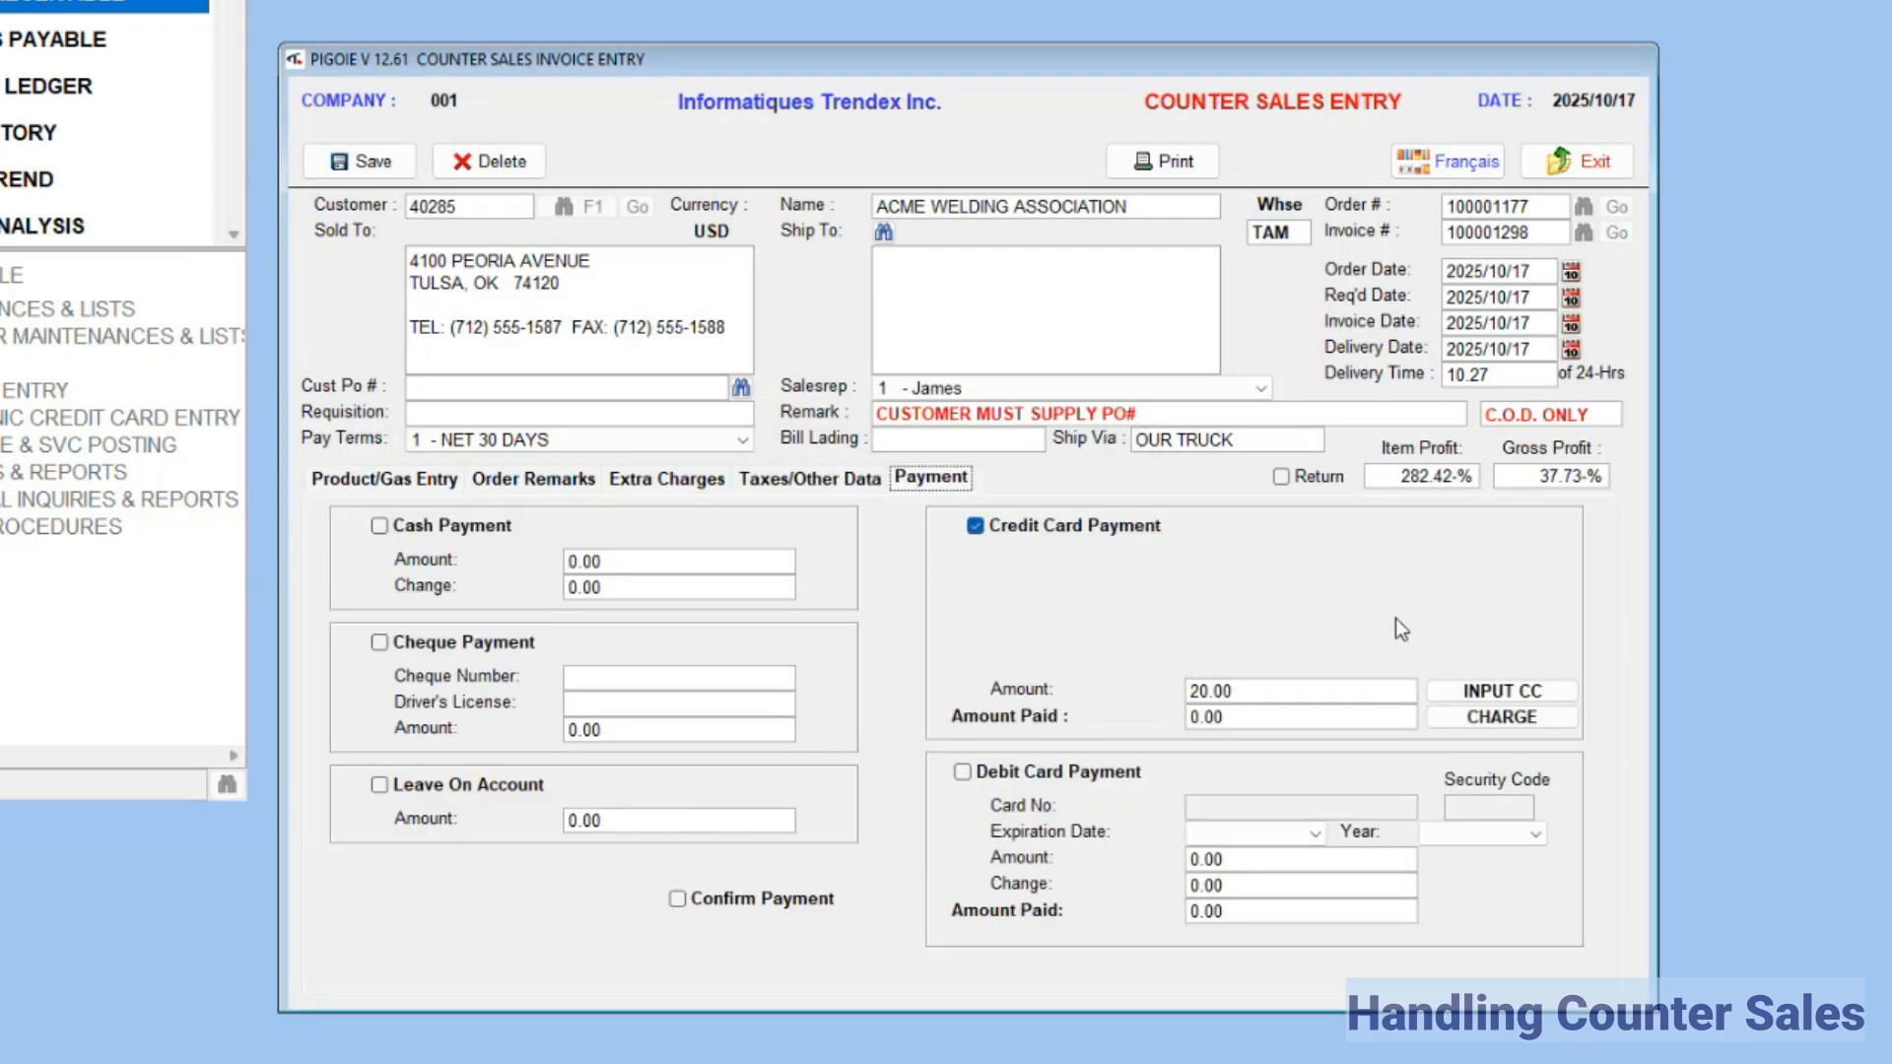
{"action": "left_click", "coordinate": [1502, 691]}
Step: Enter holder name ACME WELDING ASSOCIATION, the card number, expiry date and security code, submit the payment, and acknowledge it as paid
{"action": "left_click", "coordinate": [908, 439]}
{"action": "type", "text": "ACME WELDING ASSOCIATION"}
{"action": "key", "text": "Tab"}
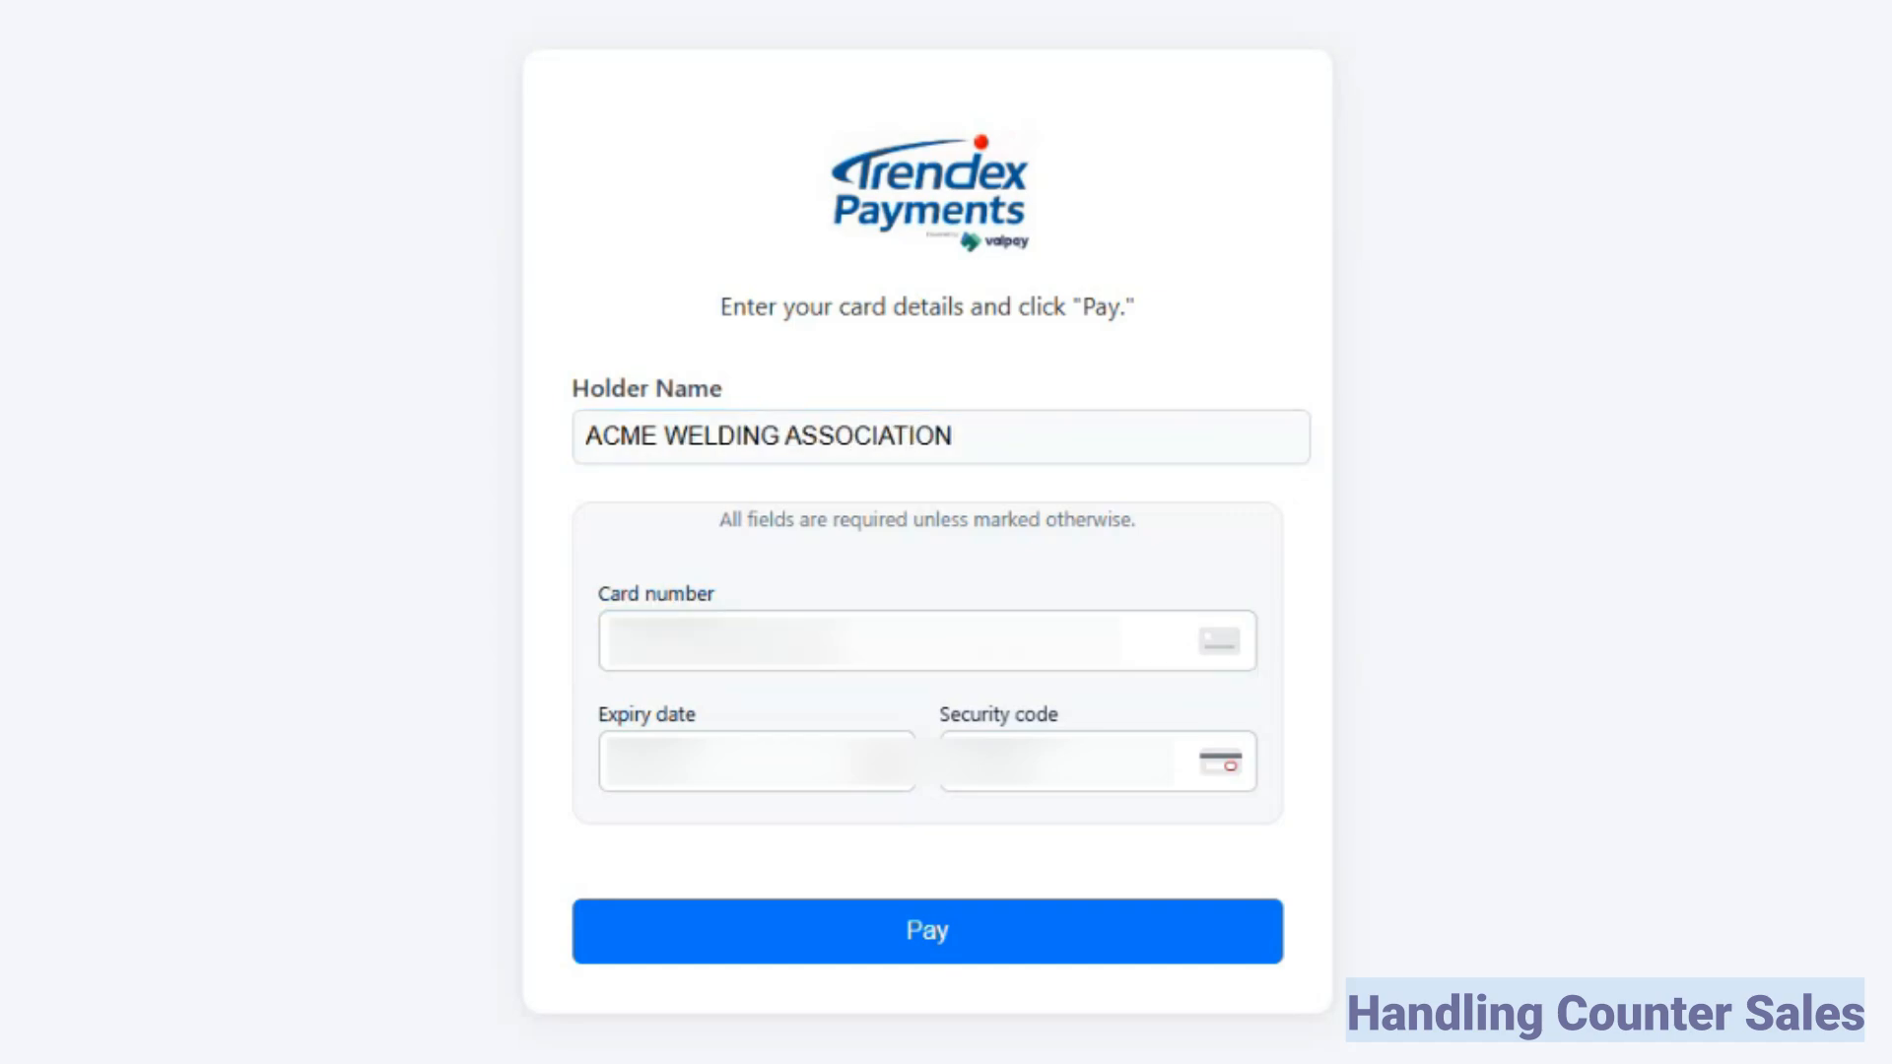
{"action": "key", "text": "Tab"}
{"action": "key", "text": "Tab"}
{"action": "left_click", "coordinate": [913, 934]}
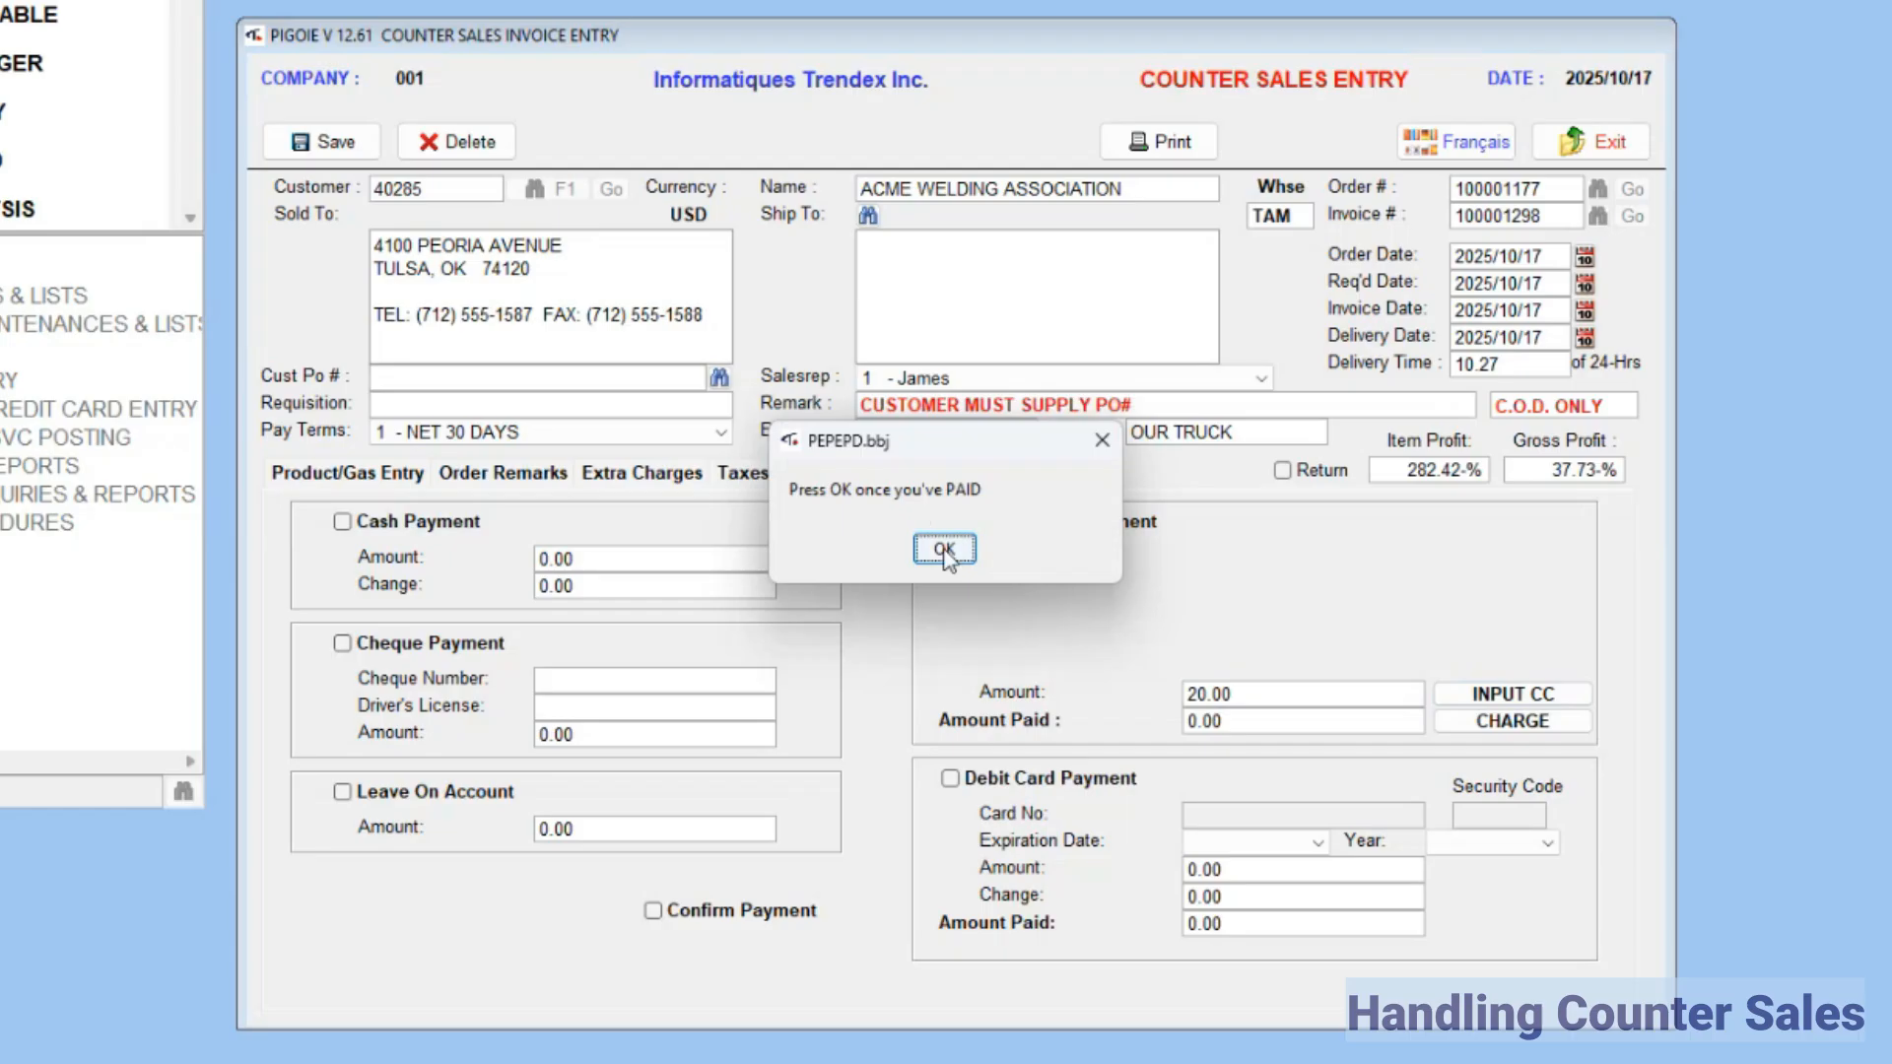
{"action": "left_click", "coordinate": [944, 550]}
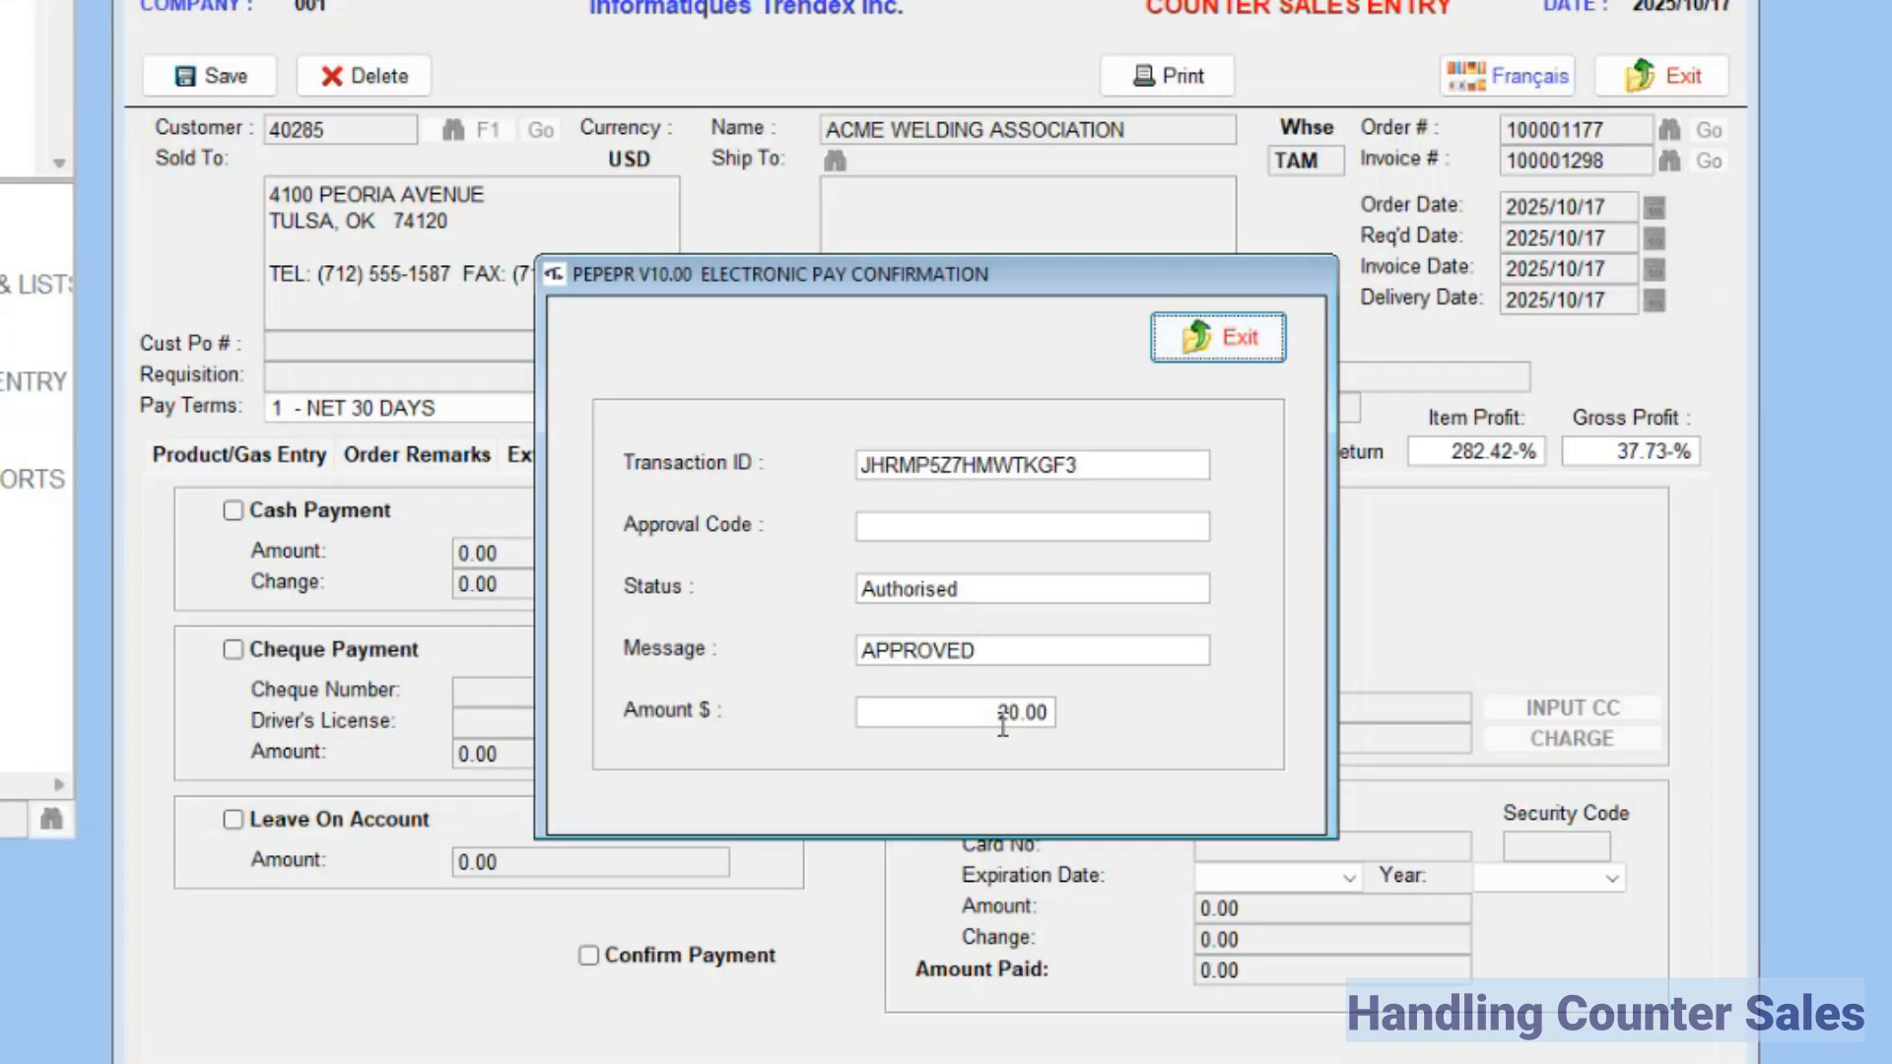
Step: Dismiss the electronic pay confirmation, mark the invoice payment as confirmed, print the counter sales invoice, and exit invoice entry
{"action": "left_click", "coordinate": [1216, 339]}
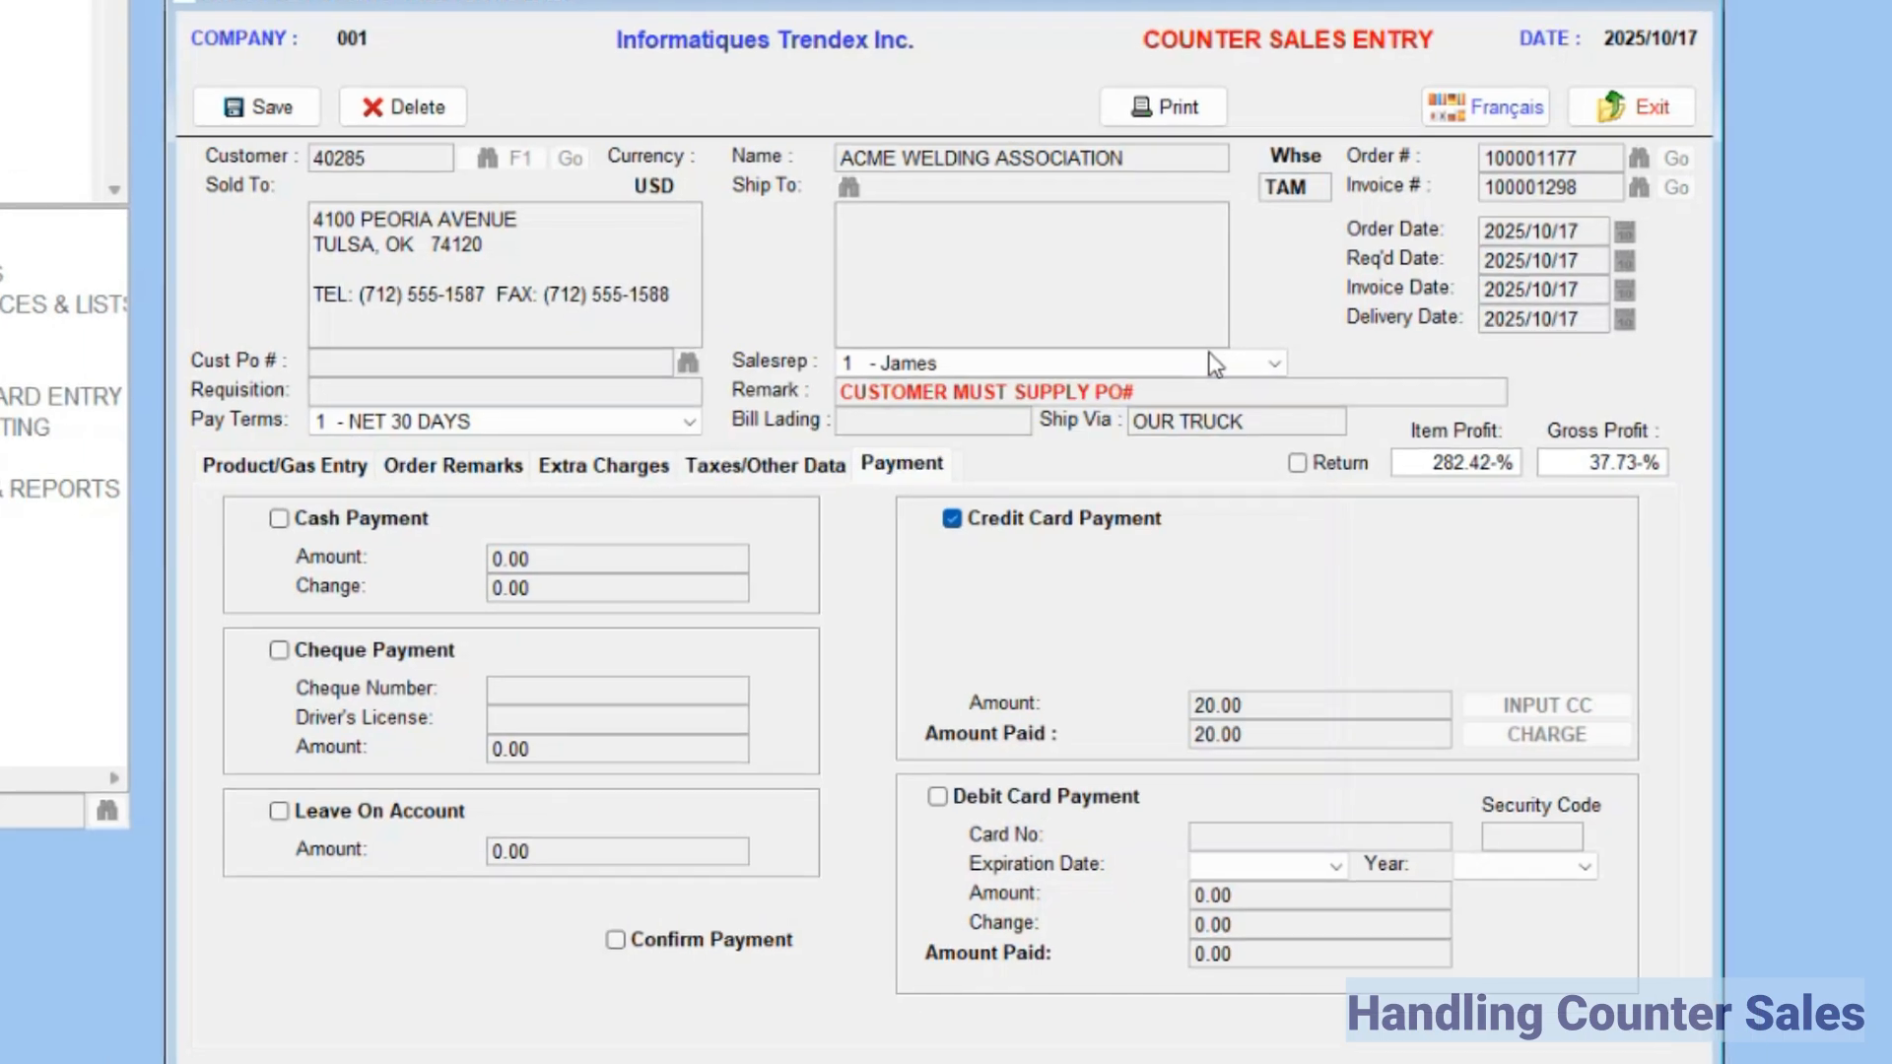
{"action": "left_click", "coordinate": [589, 956]}
{"action": "left_click", "coordinate": [1124, 162]}
{"action": "left_click", "coordinate": [361, 165]}
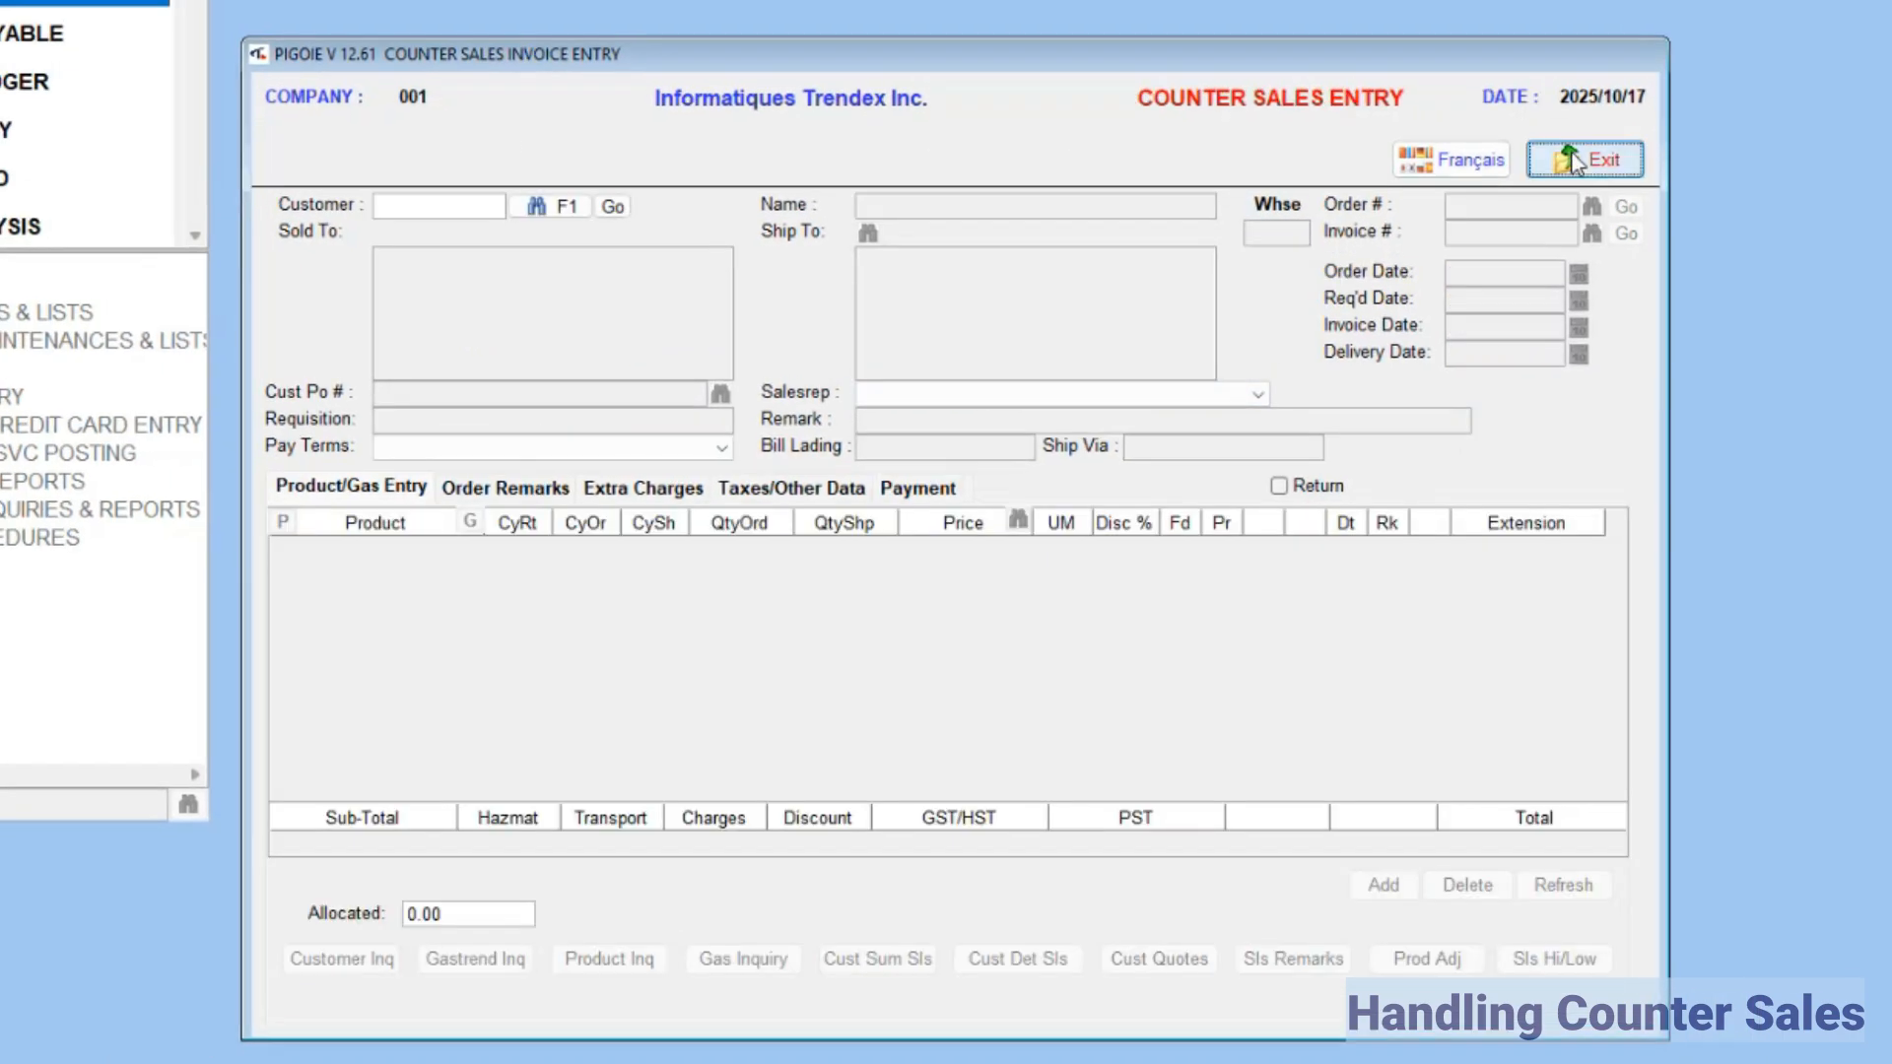
{"action": "left_click", "coordinate": [1574, 163]}
{"action": "left_click", "coordinate": [1535, 198]}
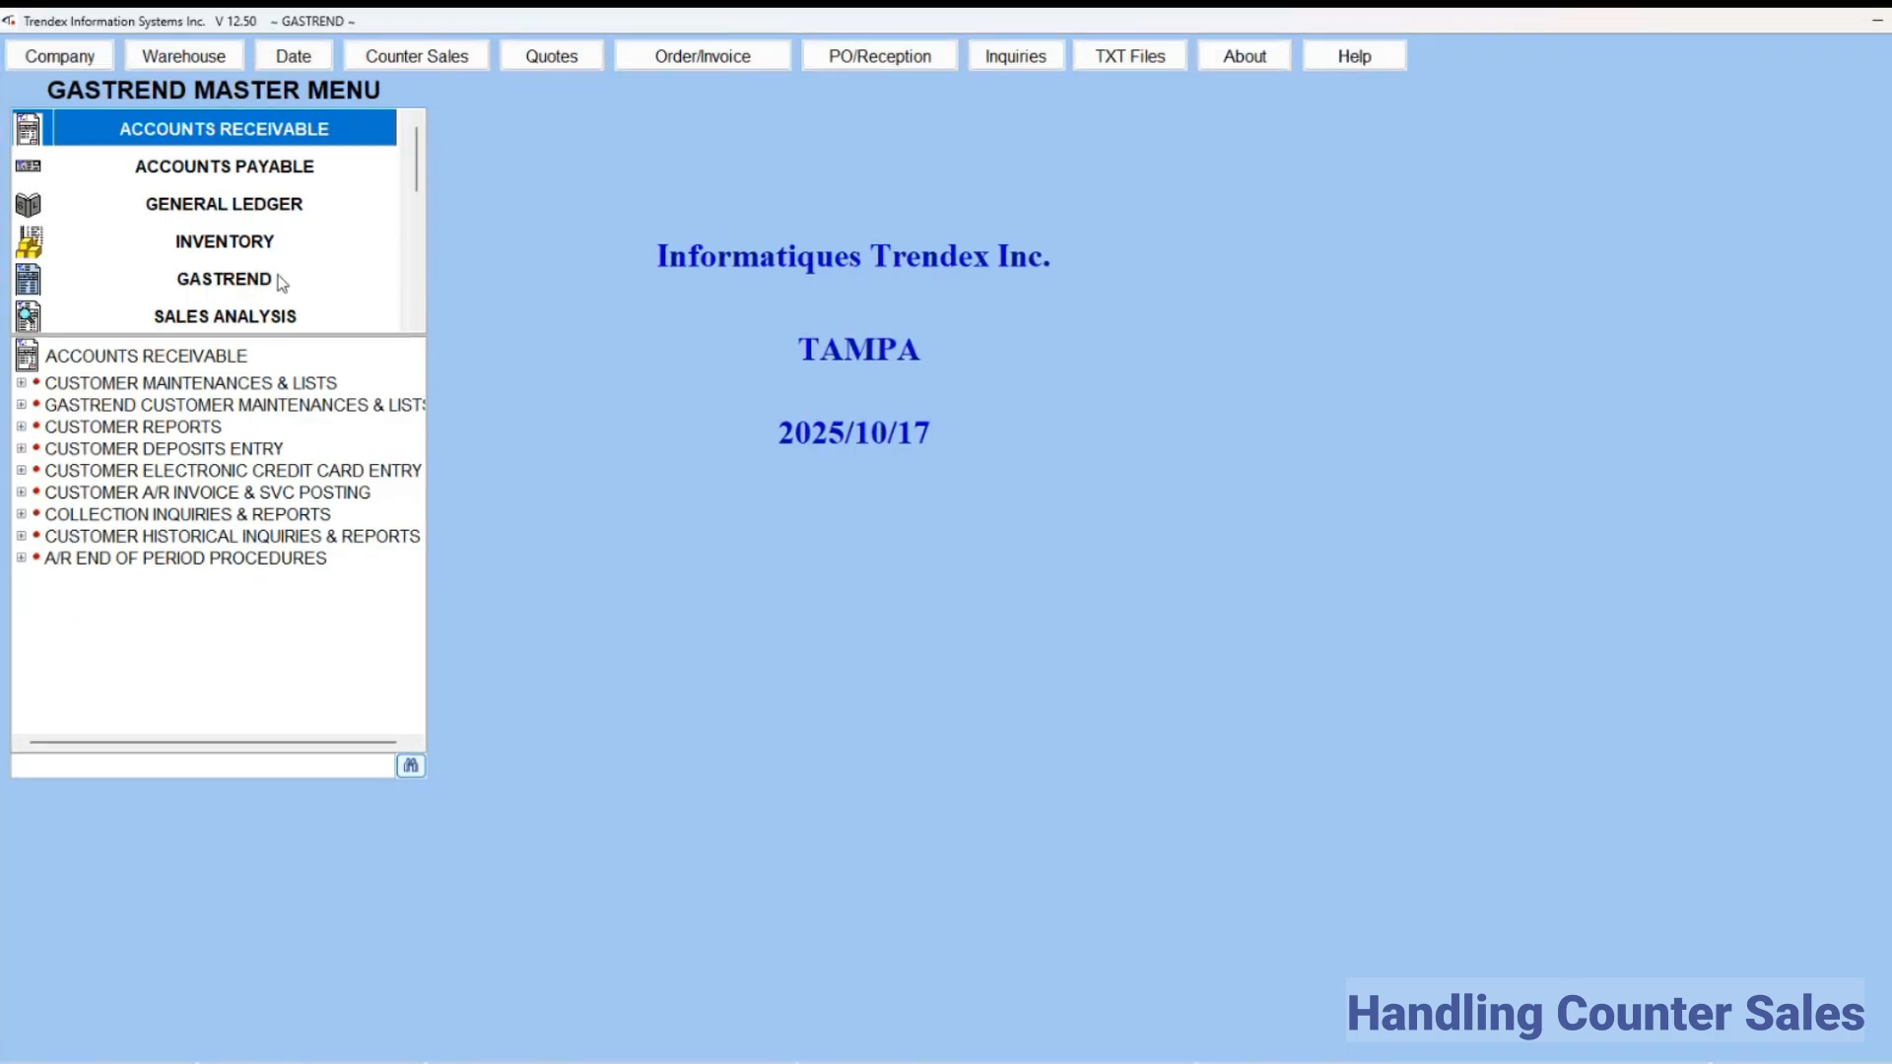
Step: Run the counter sales print from GASTREND sales order entry on the 3 - Programming Printer Test printer
{"action": "left_click", "coordinate": [282, 282]}
{"action": "double_click", "coordinate": [250, 674]}
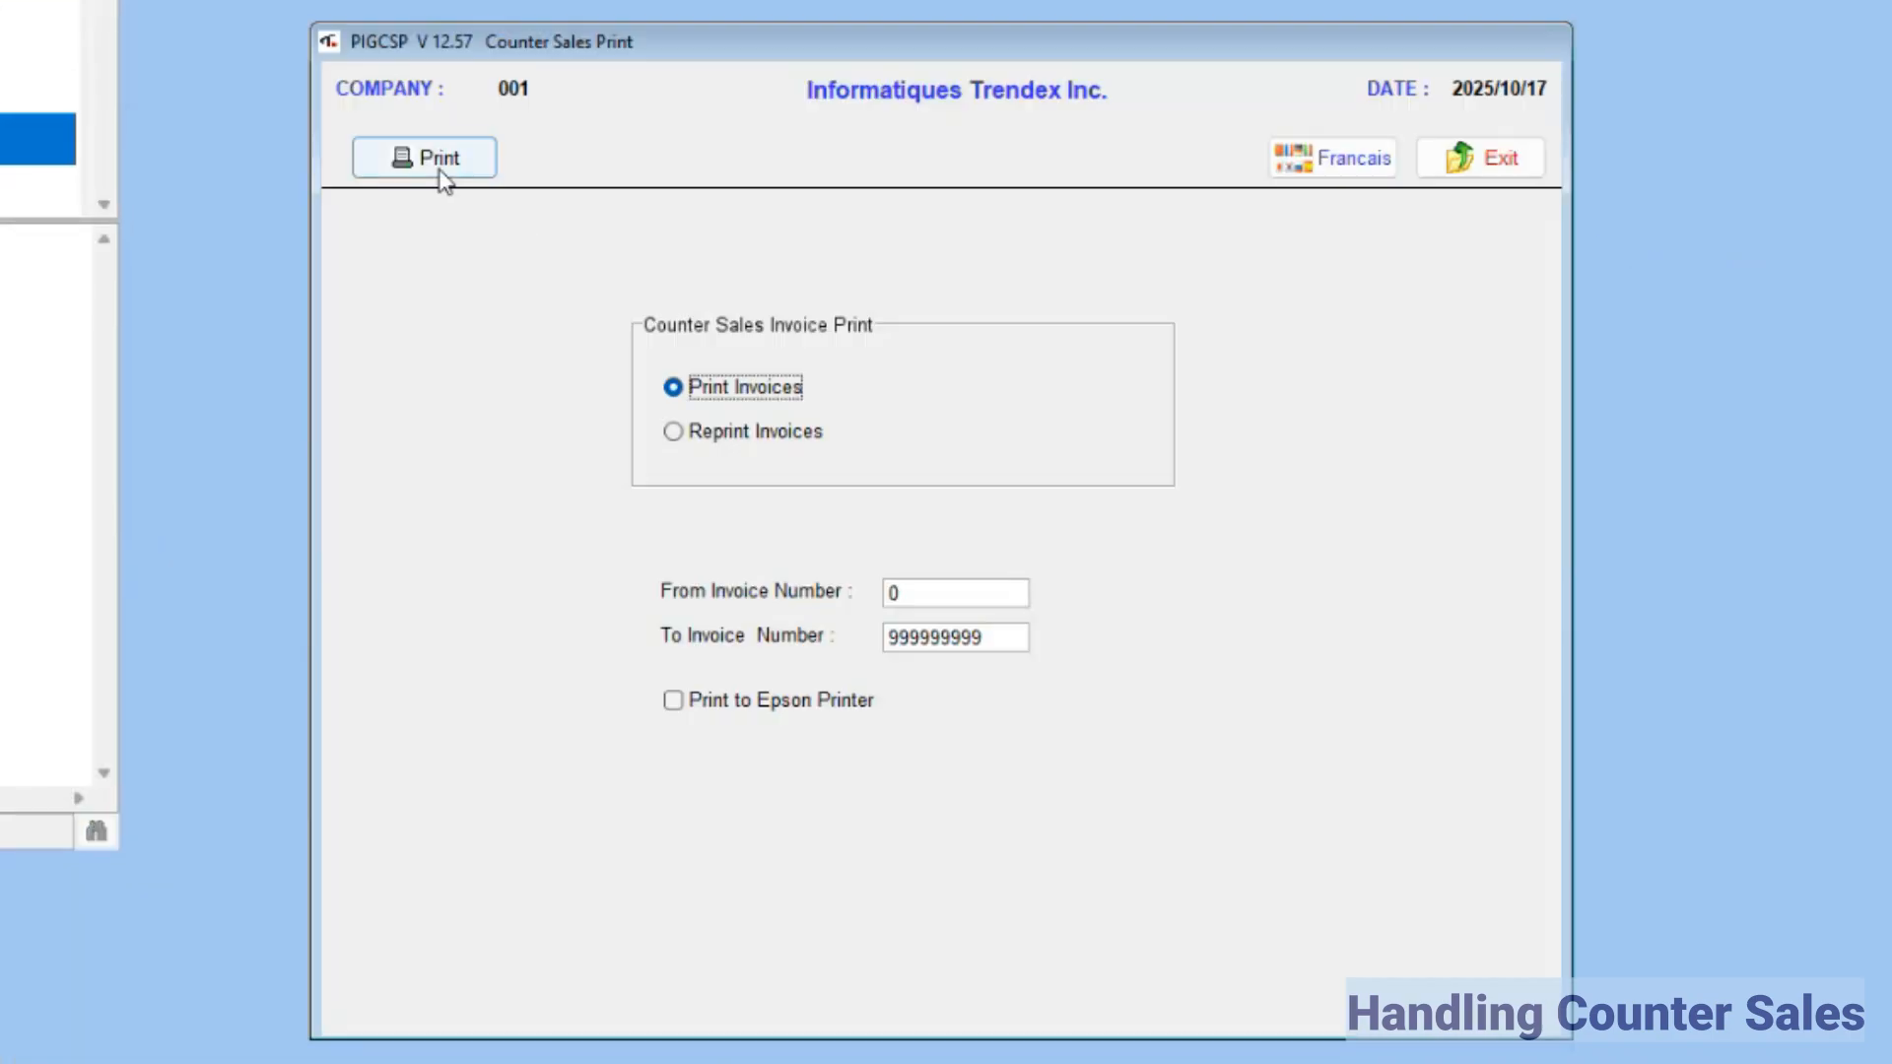
{"action": "left_click", "coordinate": [440, 176]}
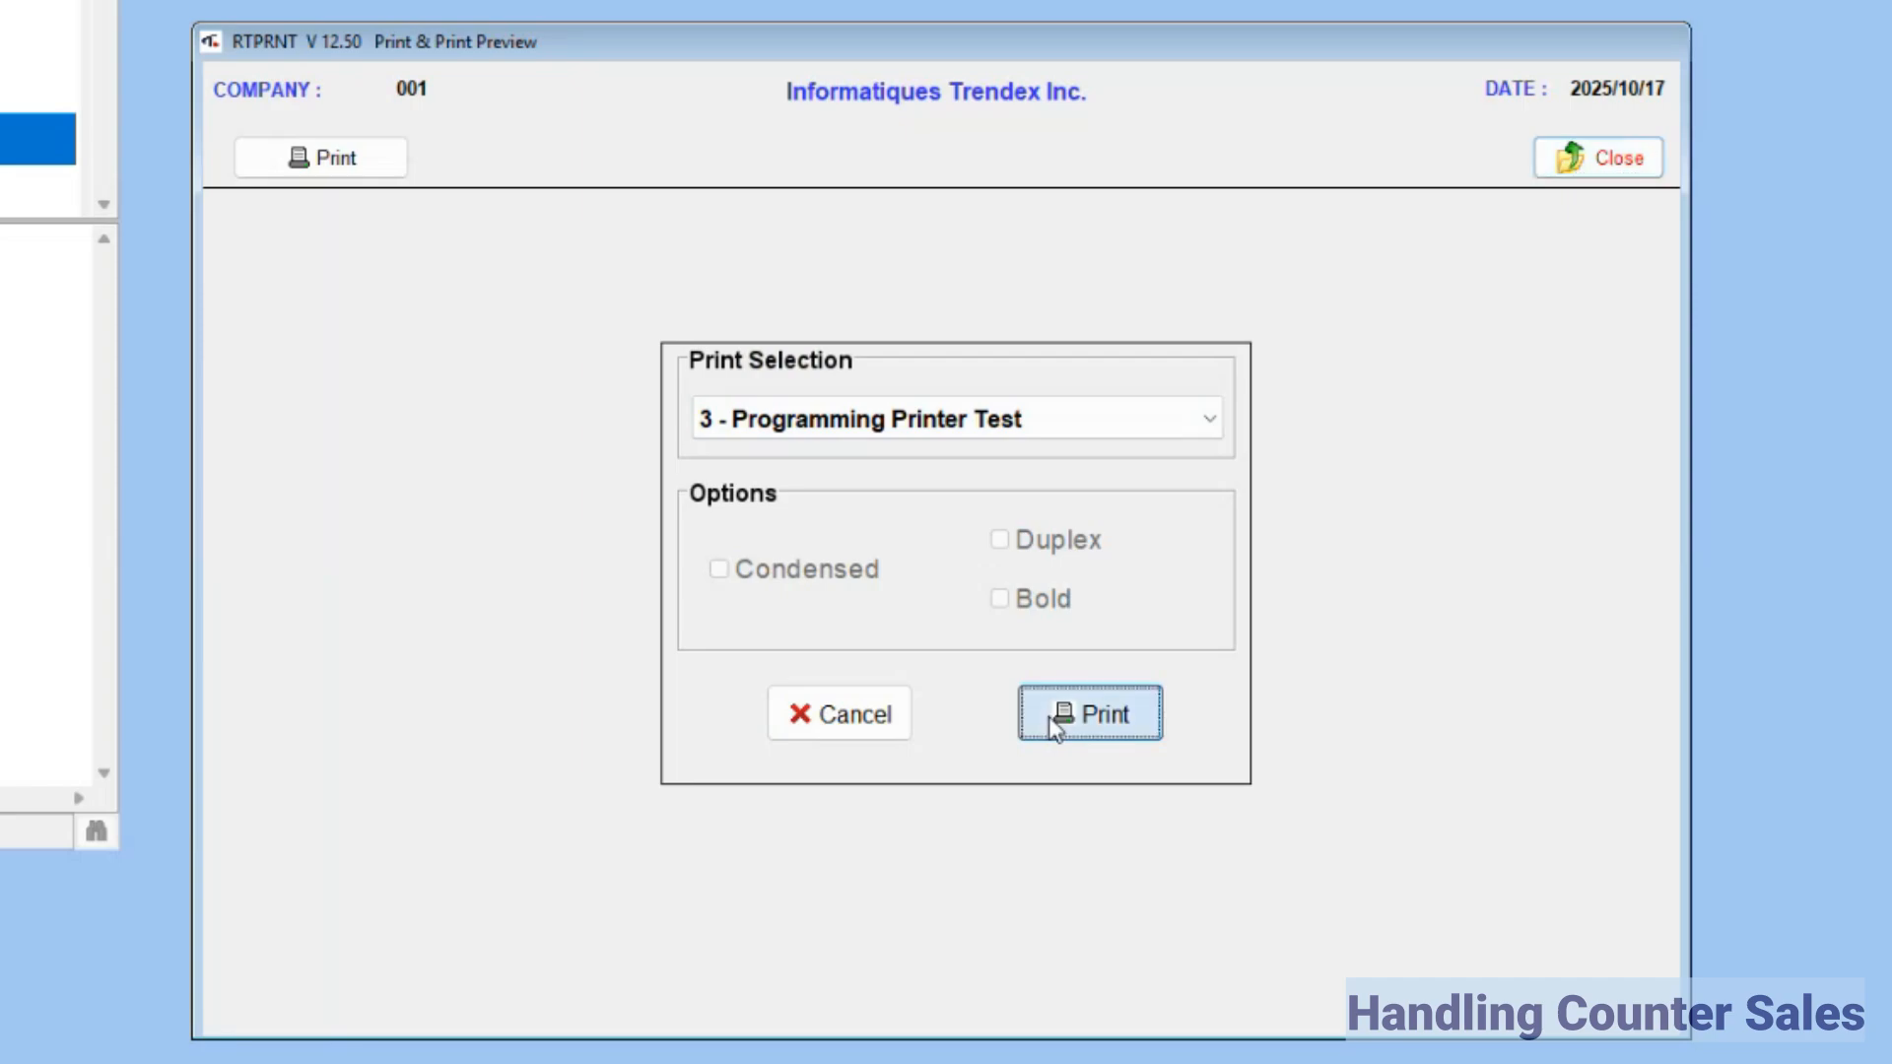
{"action": "left_click", "coordinate": [1048, 718]}
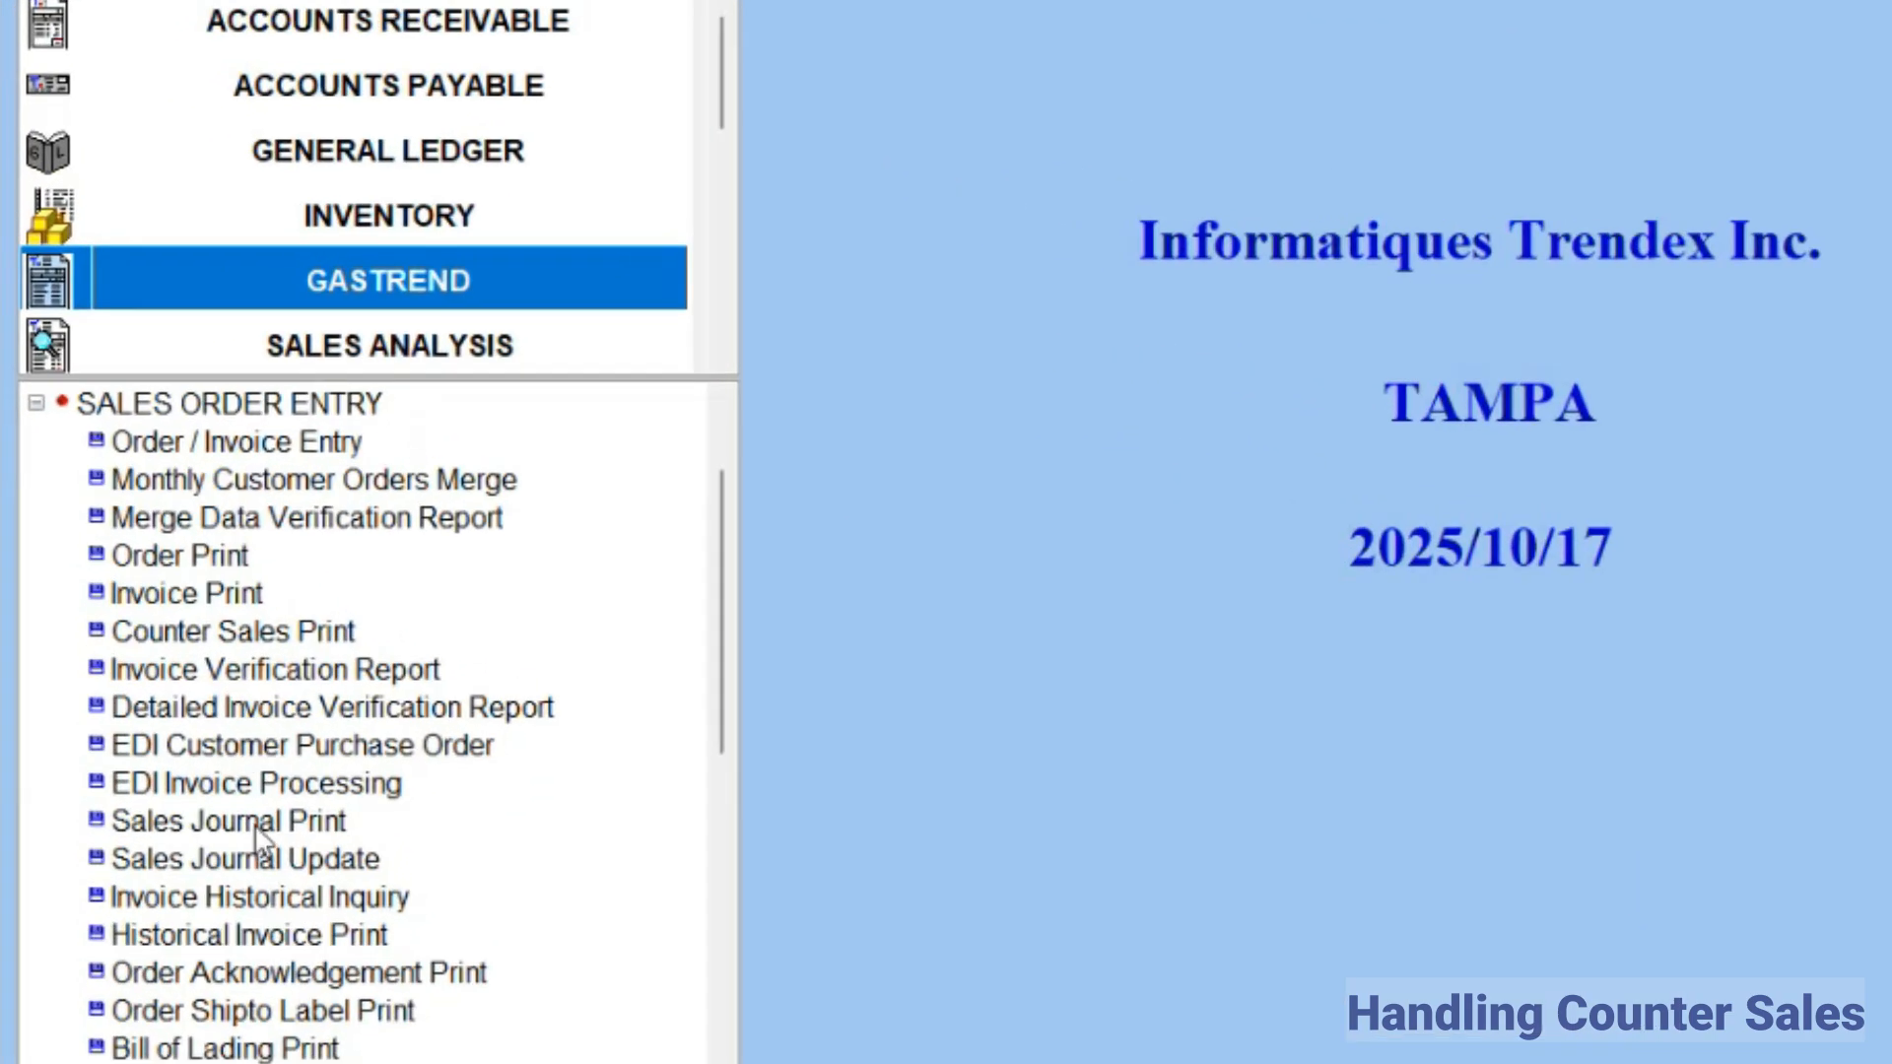
Step: Print the detailed Counters Sales Journal for all warehouses with profit margin on the 3 - Programming Printer Test printer
{"action": "double_click", "coordinate": [153, 598]}
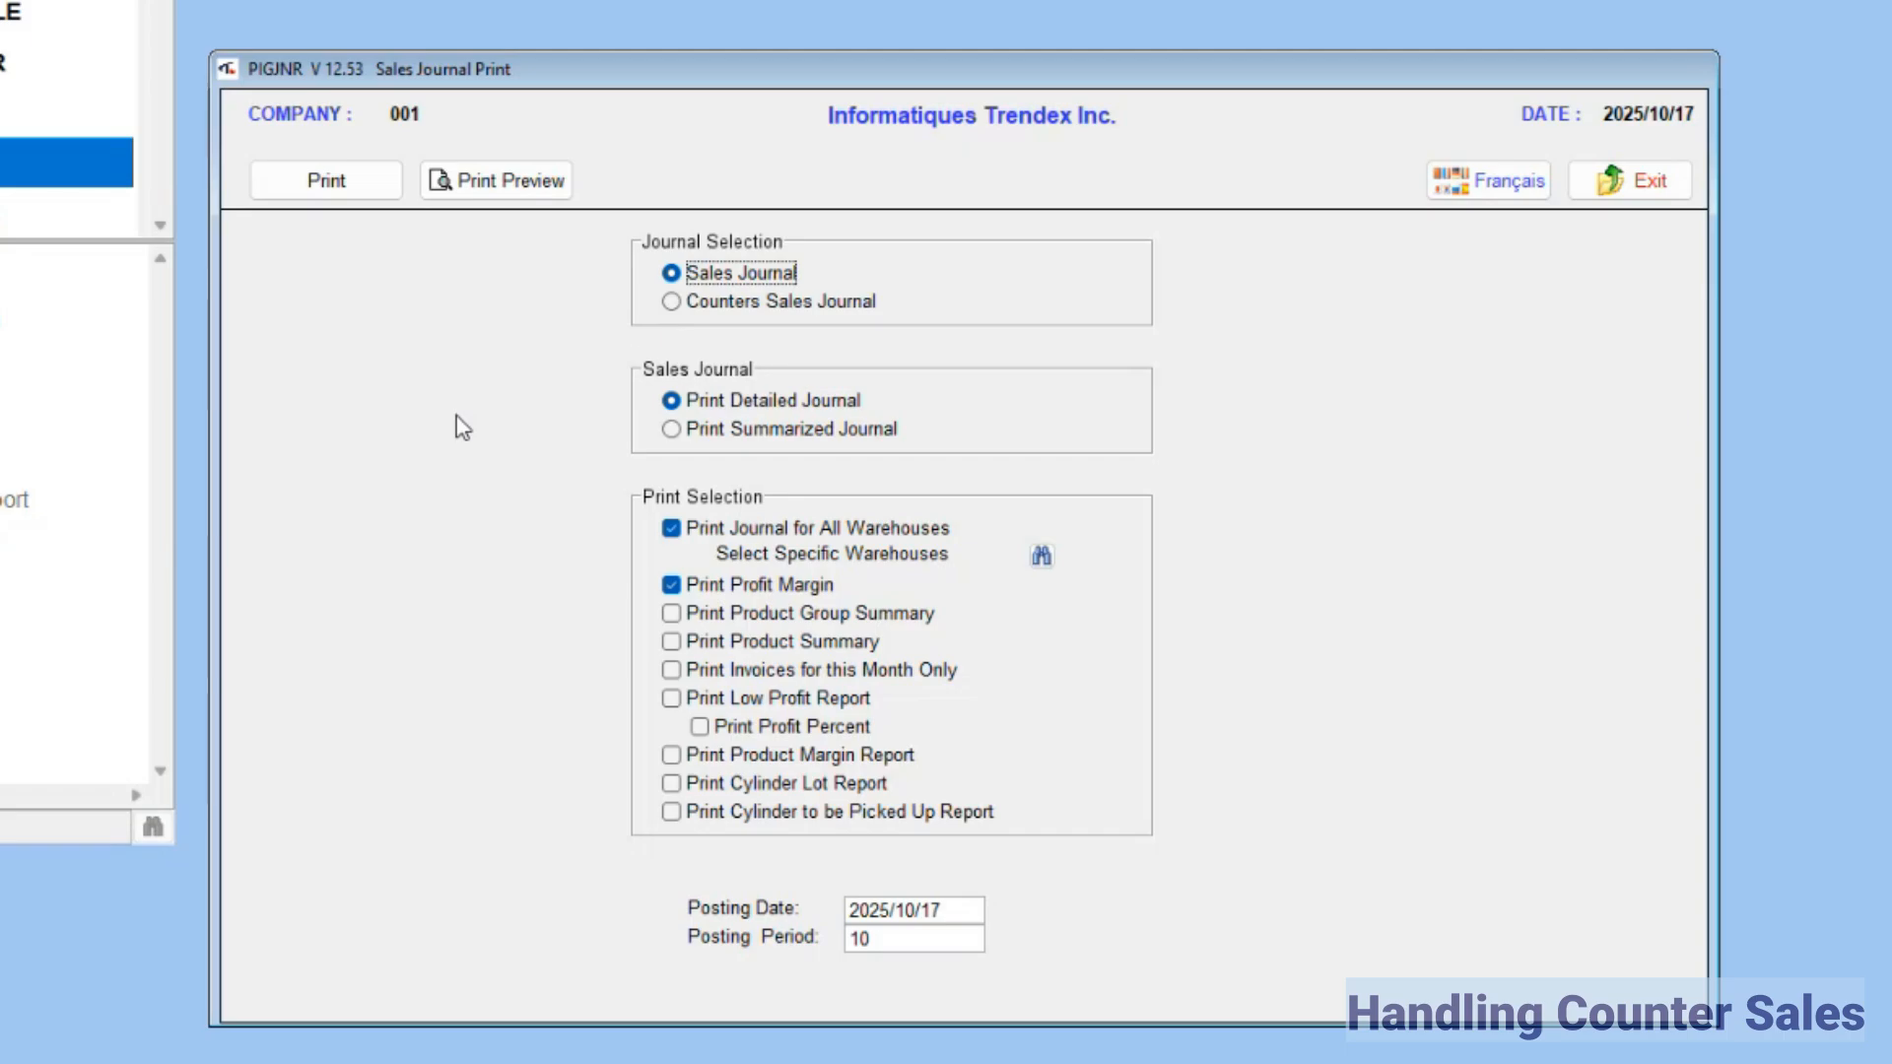
{"action": "left_click", "coordinate": [725, 297]}
{"action": "left_click", "coordinate": [329, 182]}
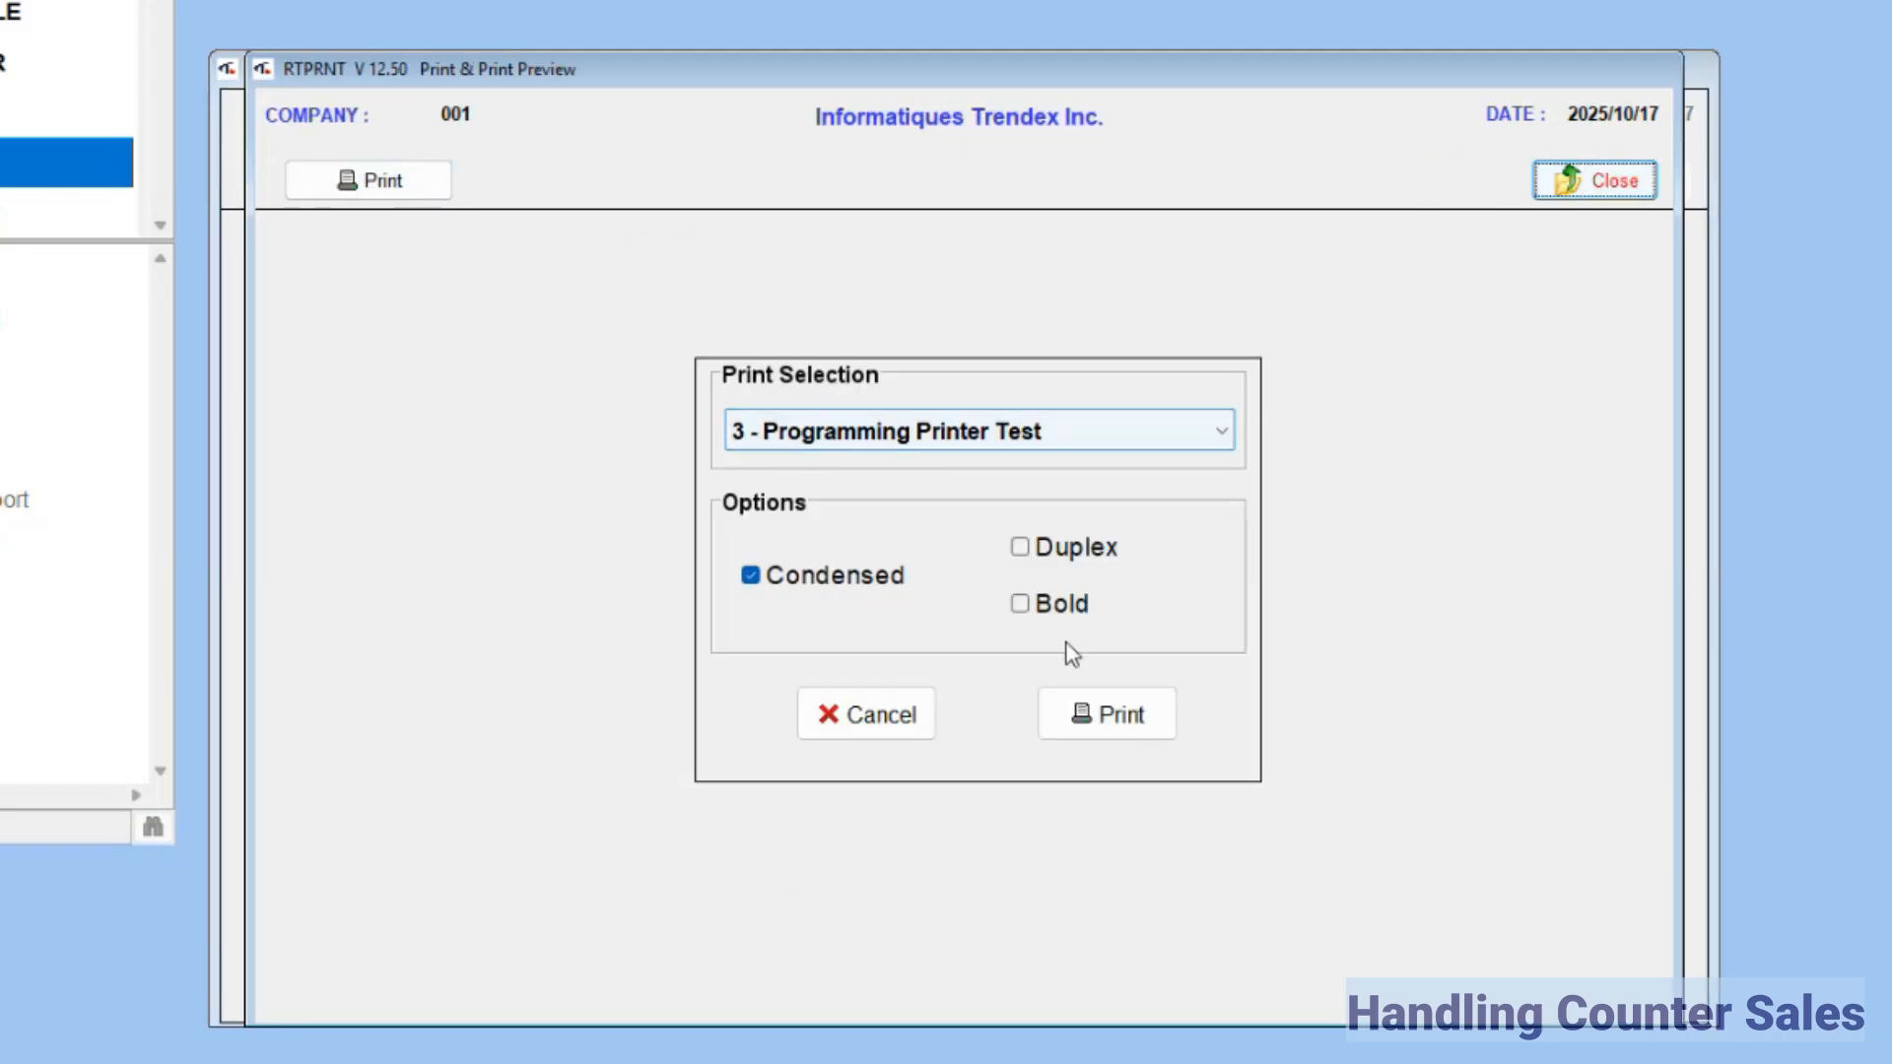
{"action": "left_click", "coordinate": [1105, 717]}
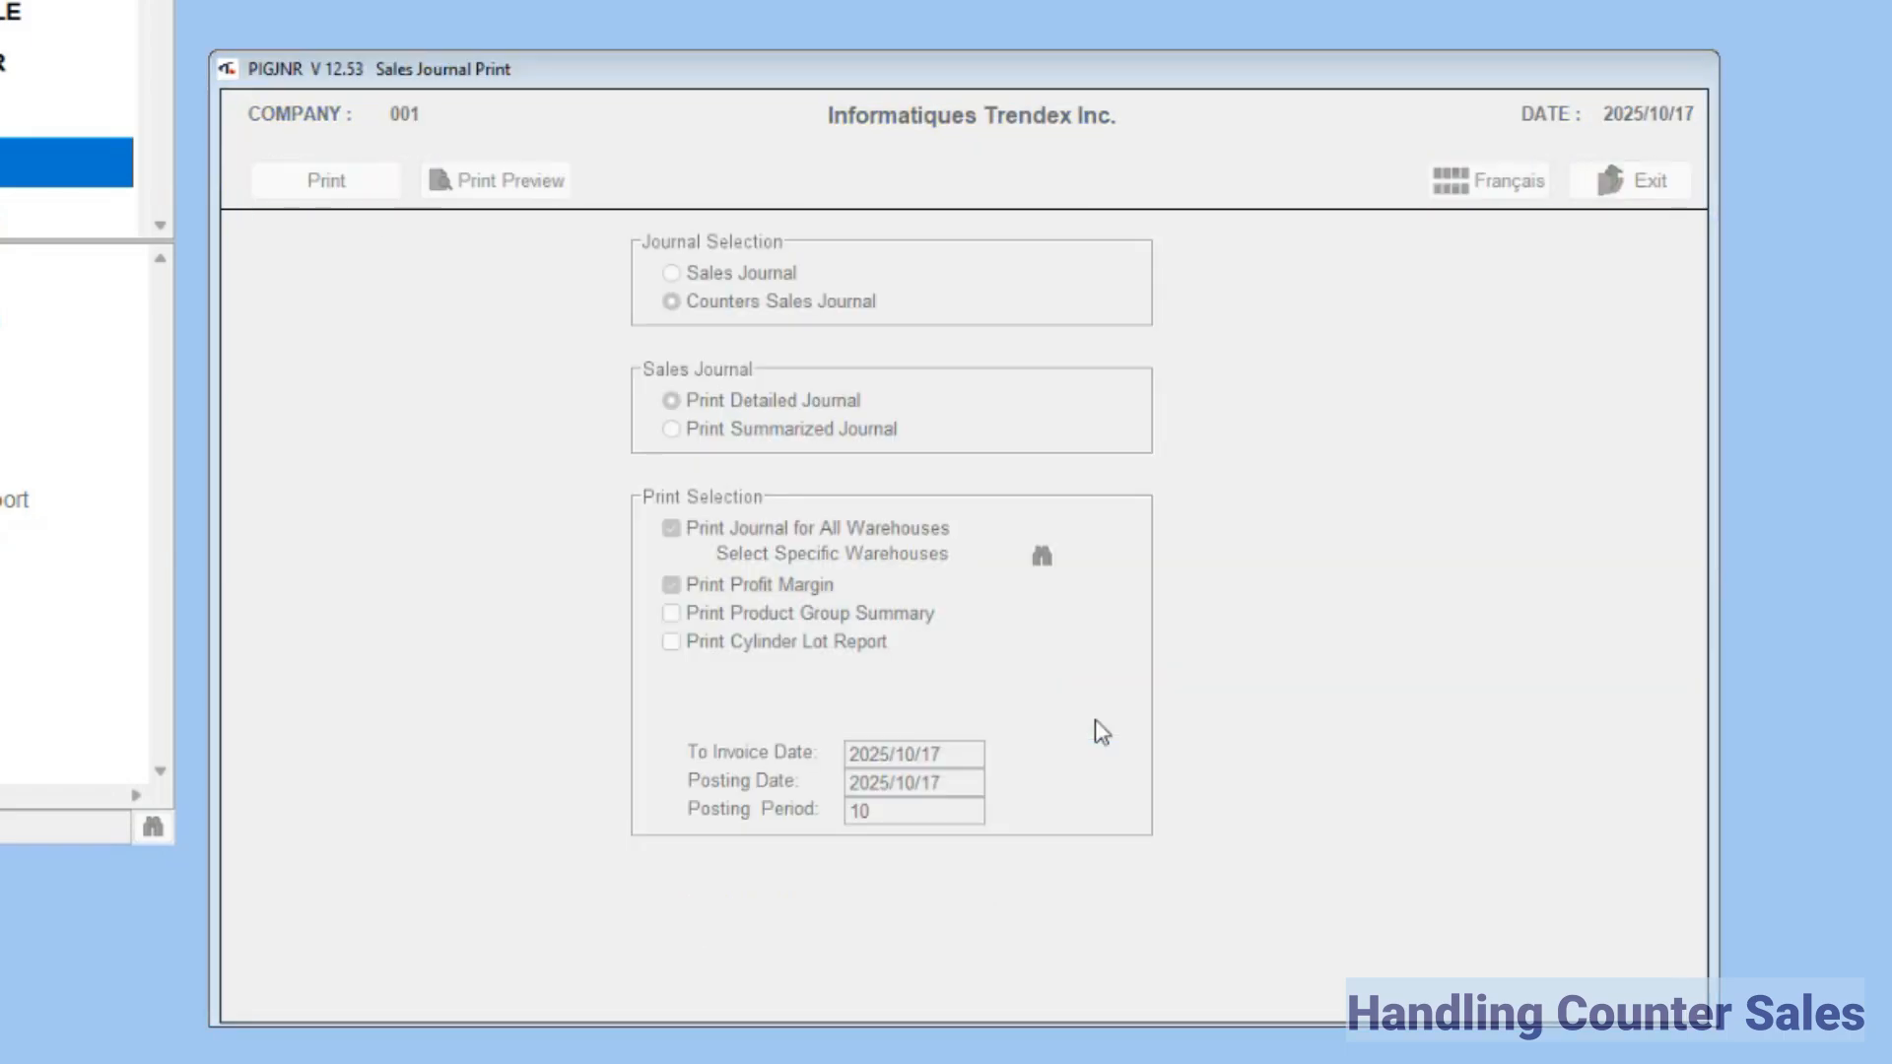
Step: Run the Sales Journal Update to post the counter sales journal to the files, and close the update window
{"action": "left_click", "coordinate": [912, 573]}
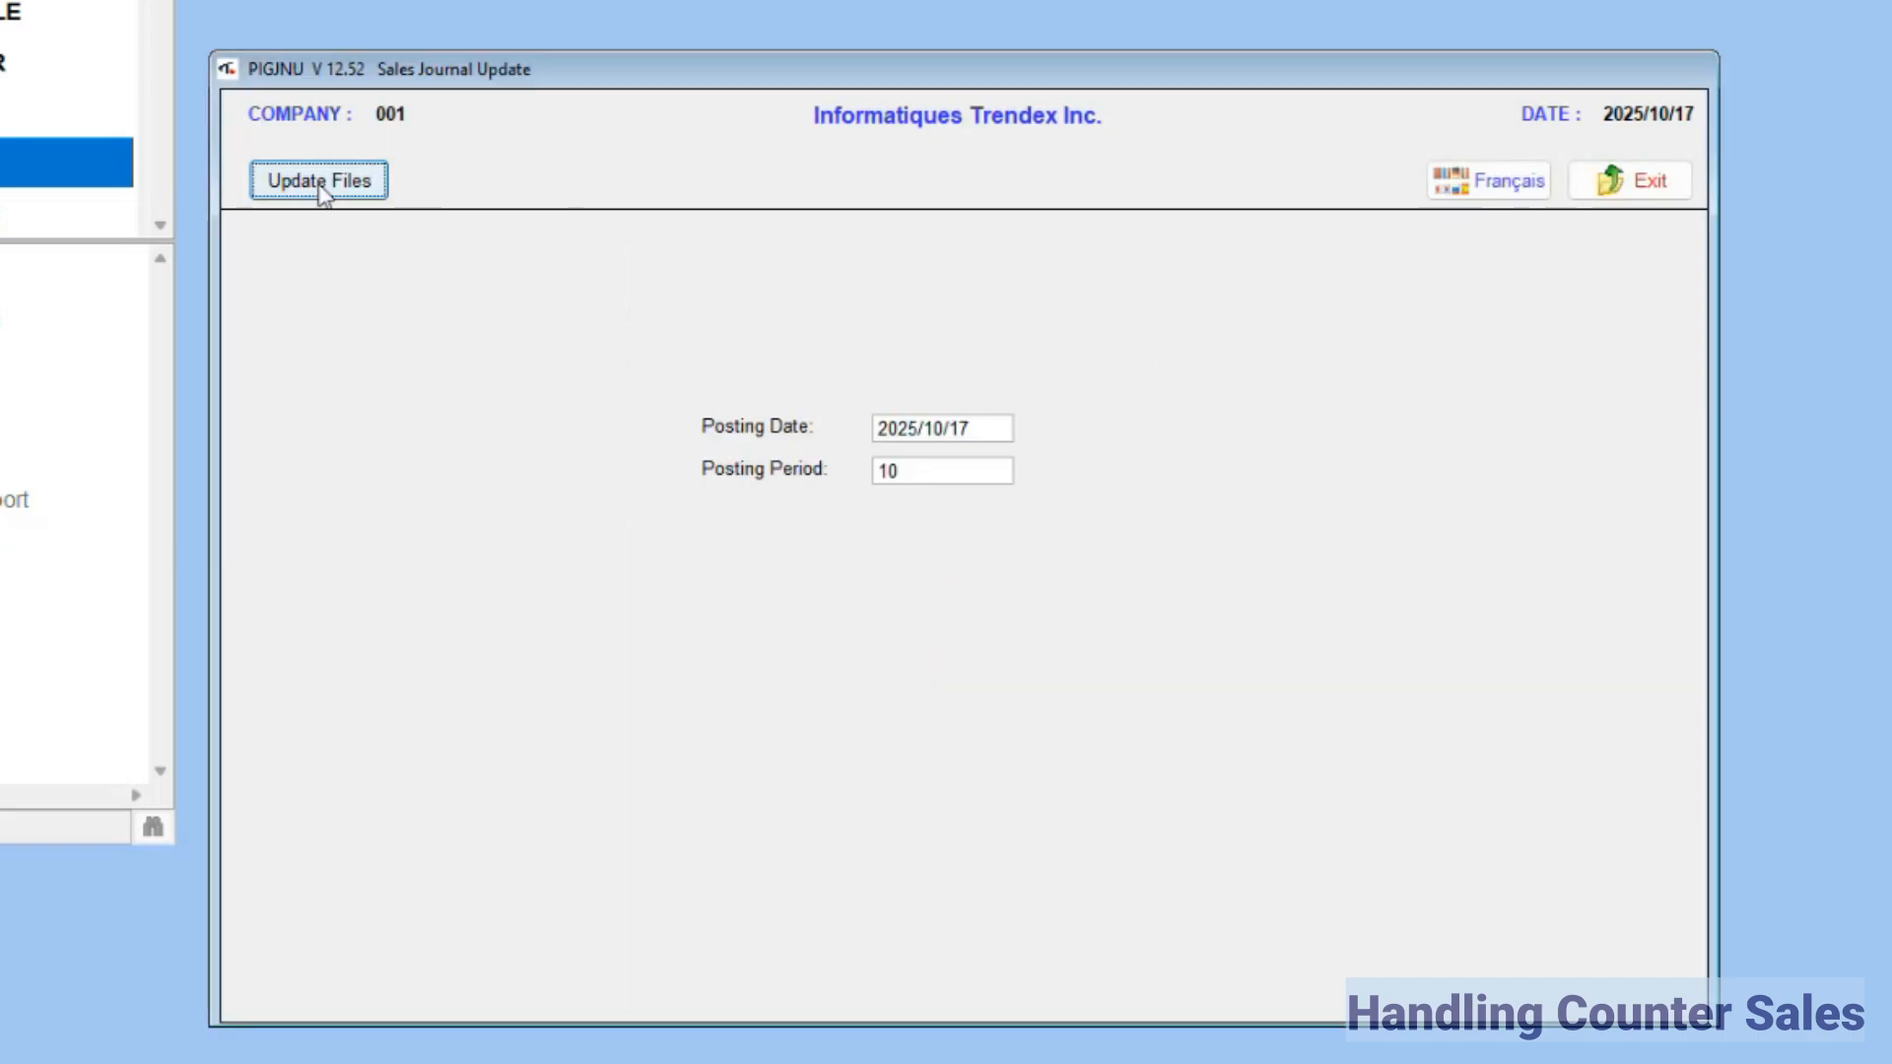
{"action": "left_click", "coordinate": [321, 187]}
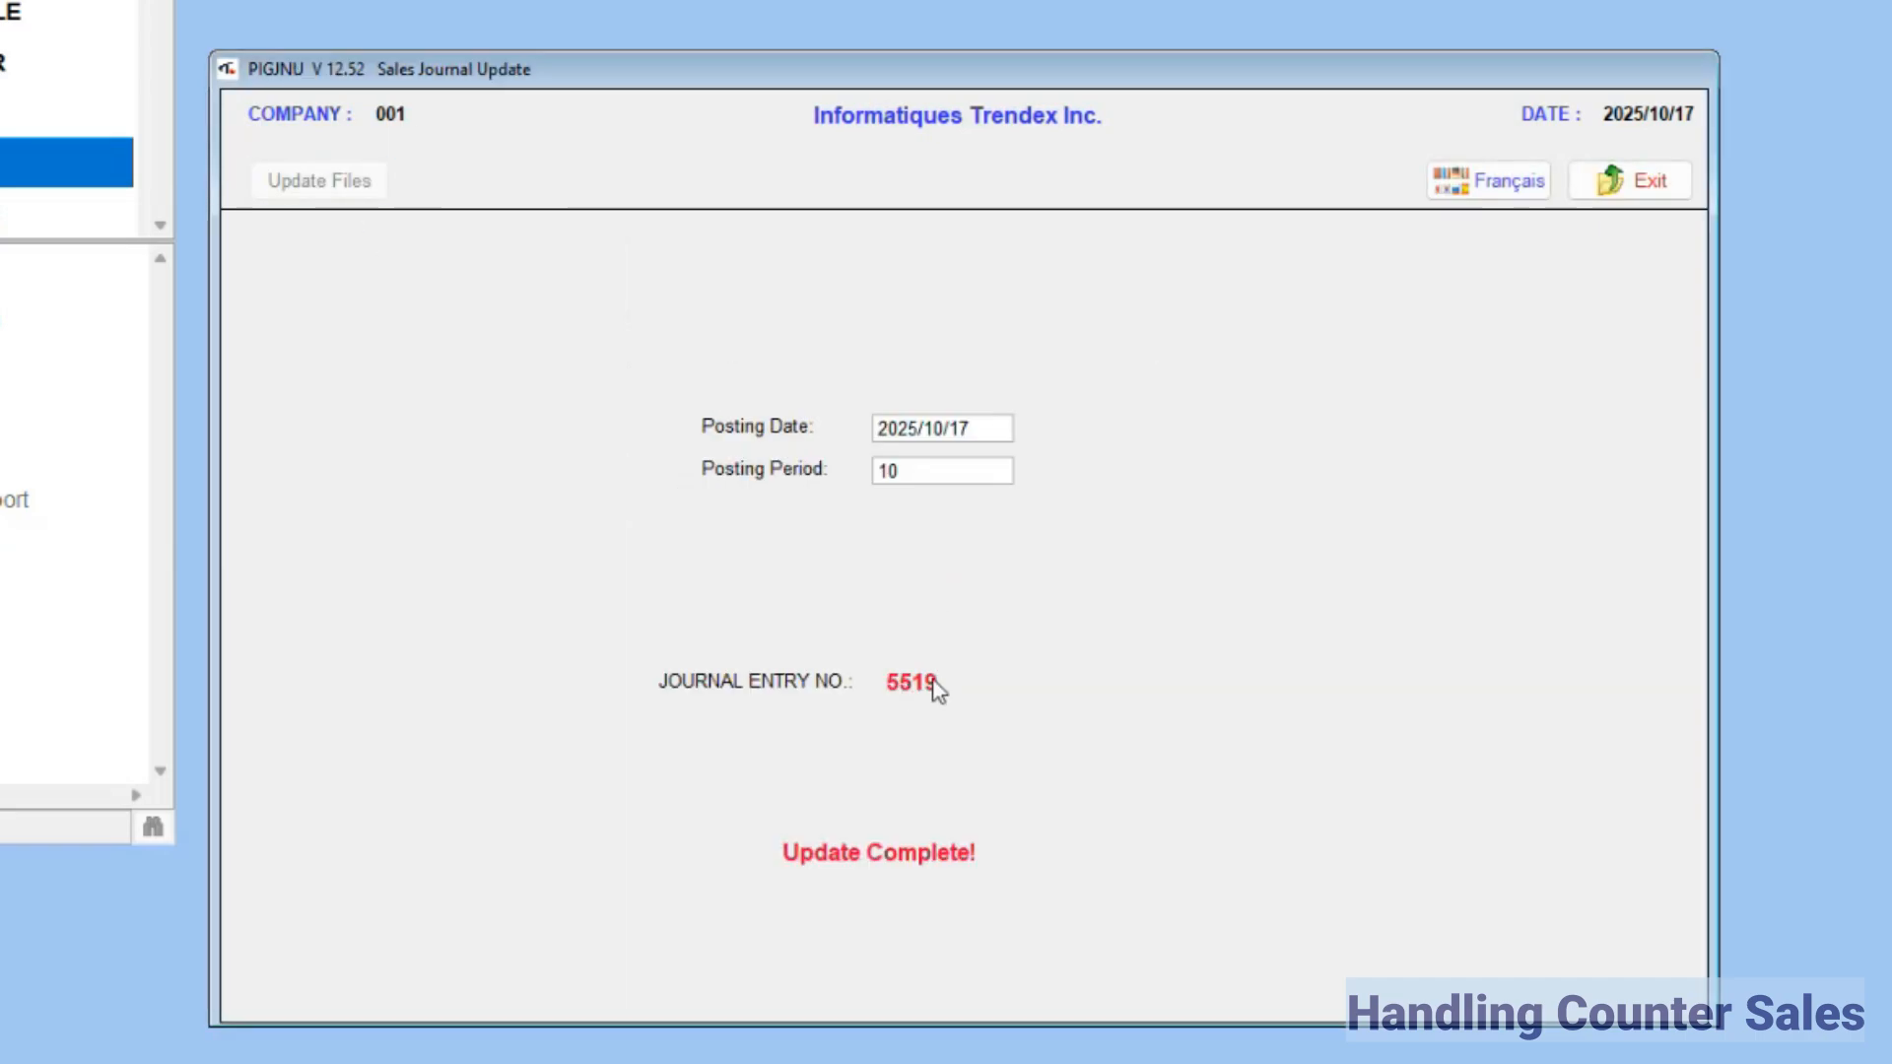
{"action": "left_click", "coordinate": [1625, 192]}
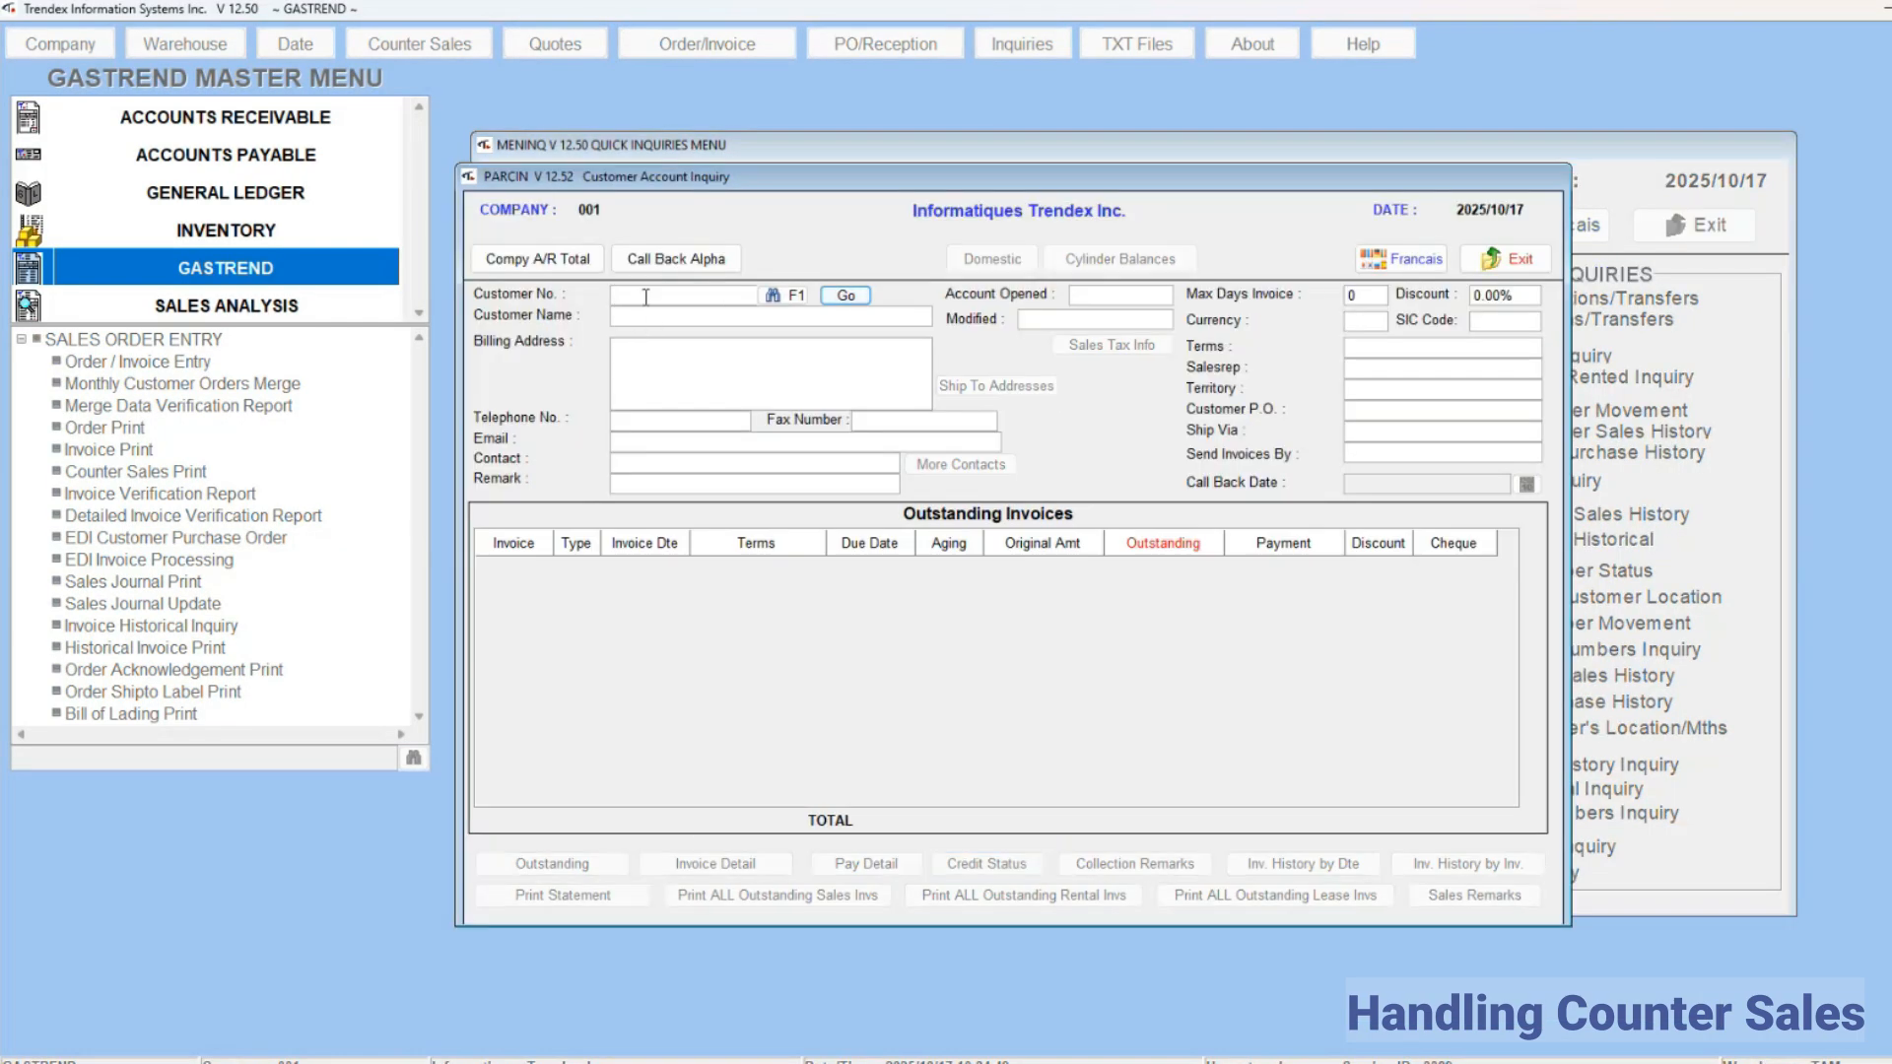
Step: Look up ACME WELDING ASSOCIATION in the Customer Account Inquiry, review the detail of the new counter sales invoice, and close the inquiries
{"action": "type", "text": "40285"}
{"action": "key", "text": "Return"}
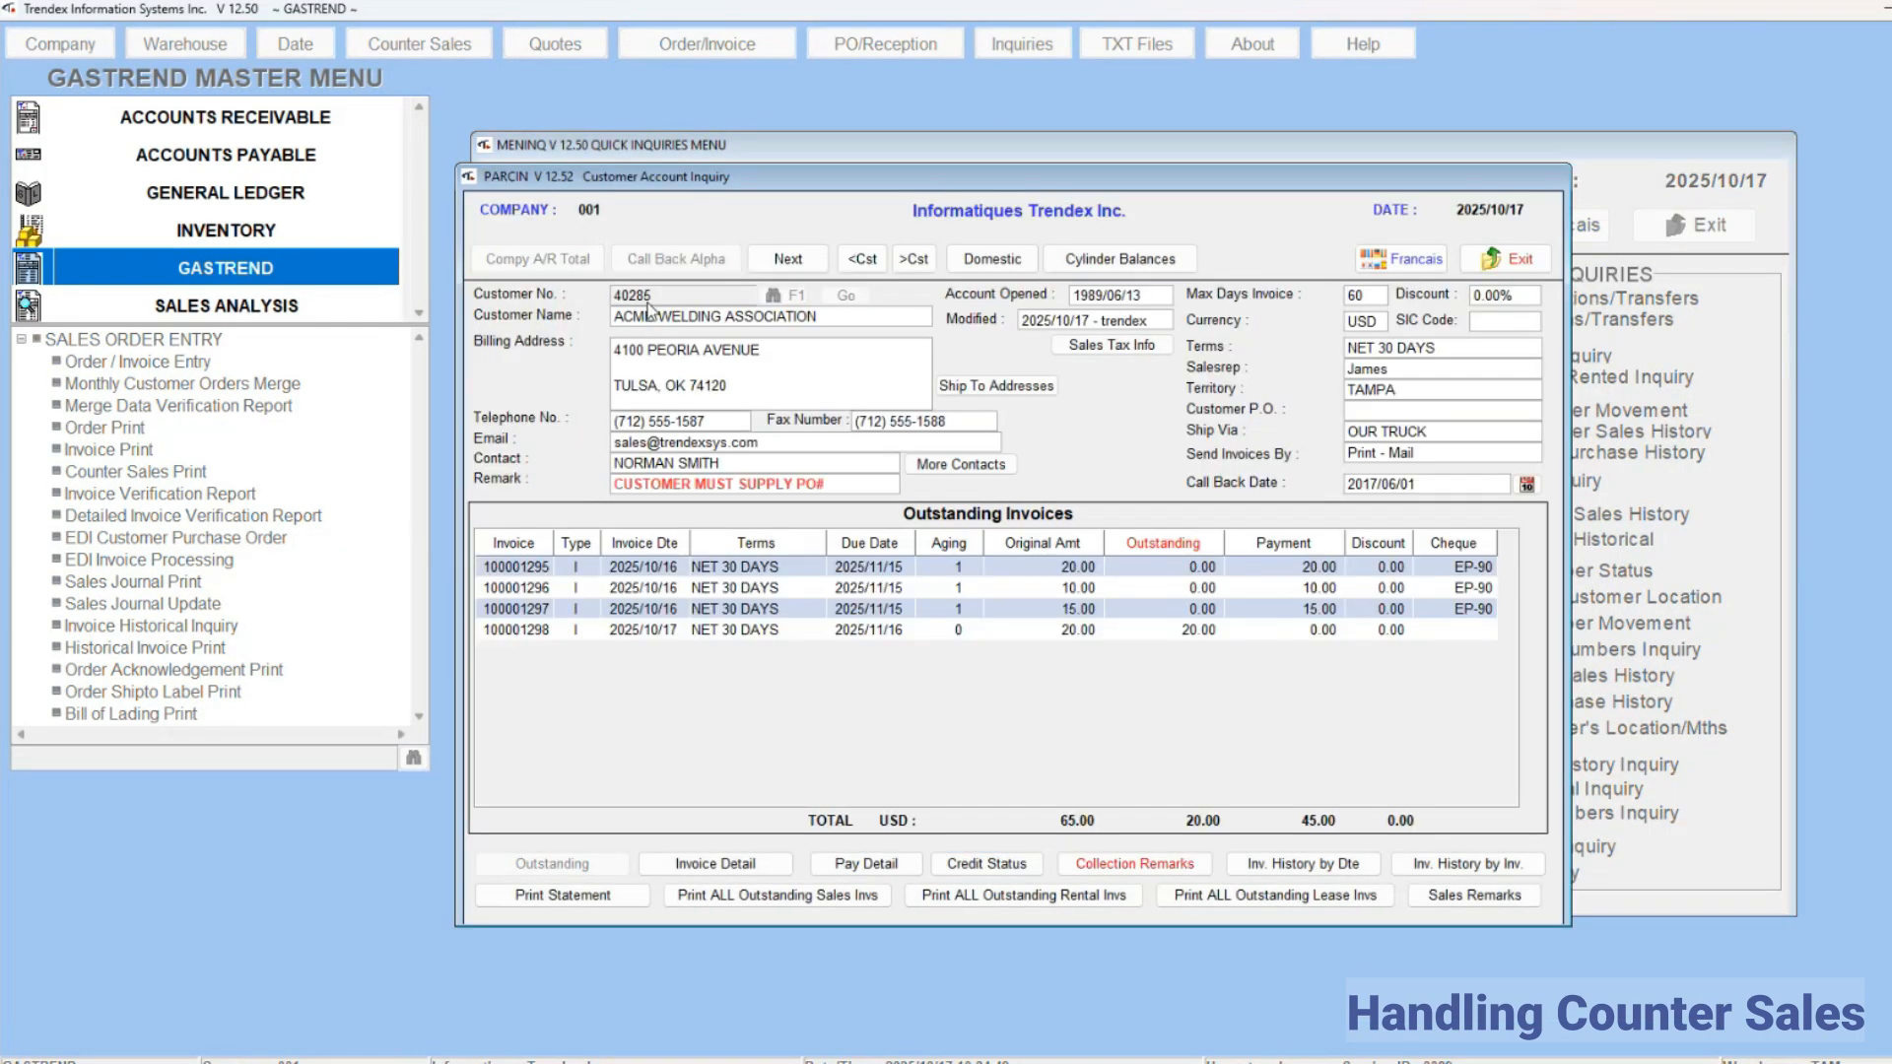
{"action": "left_click", "coordinate": [703, 630]}
{"action": "left_click", "coordinate": [652, 864]}
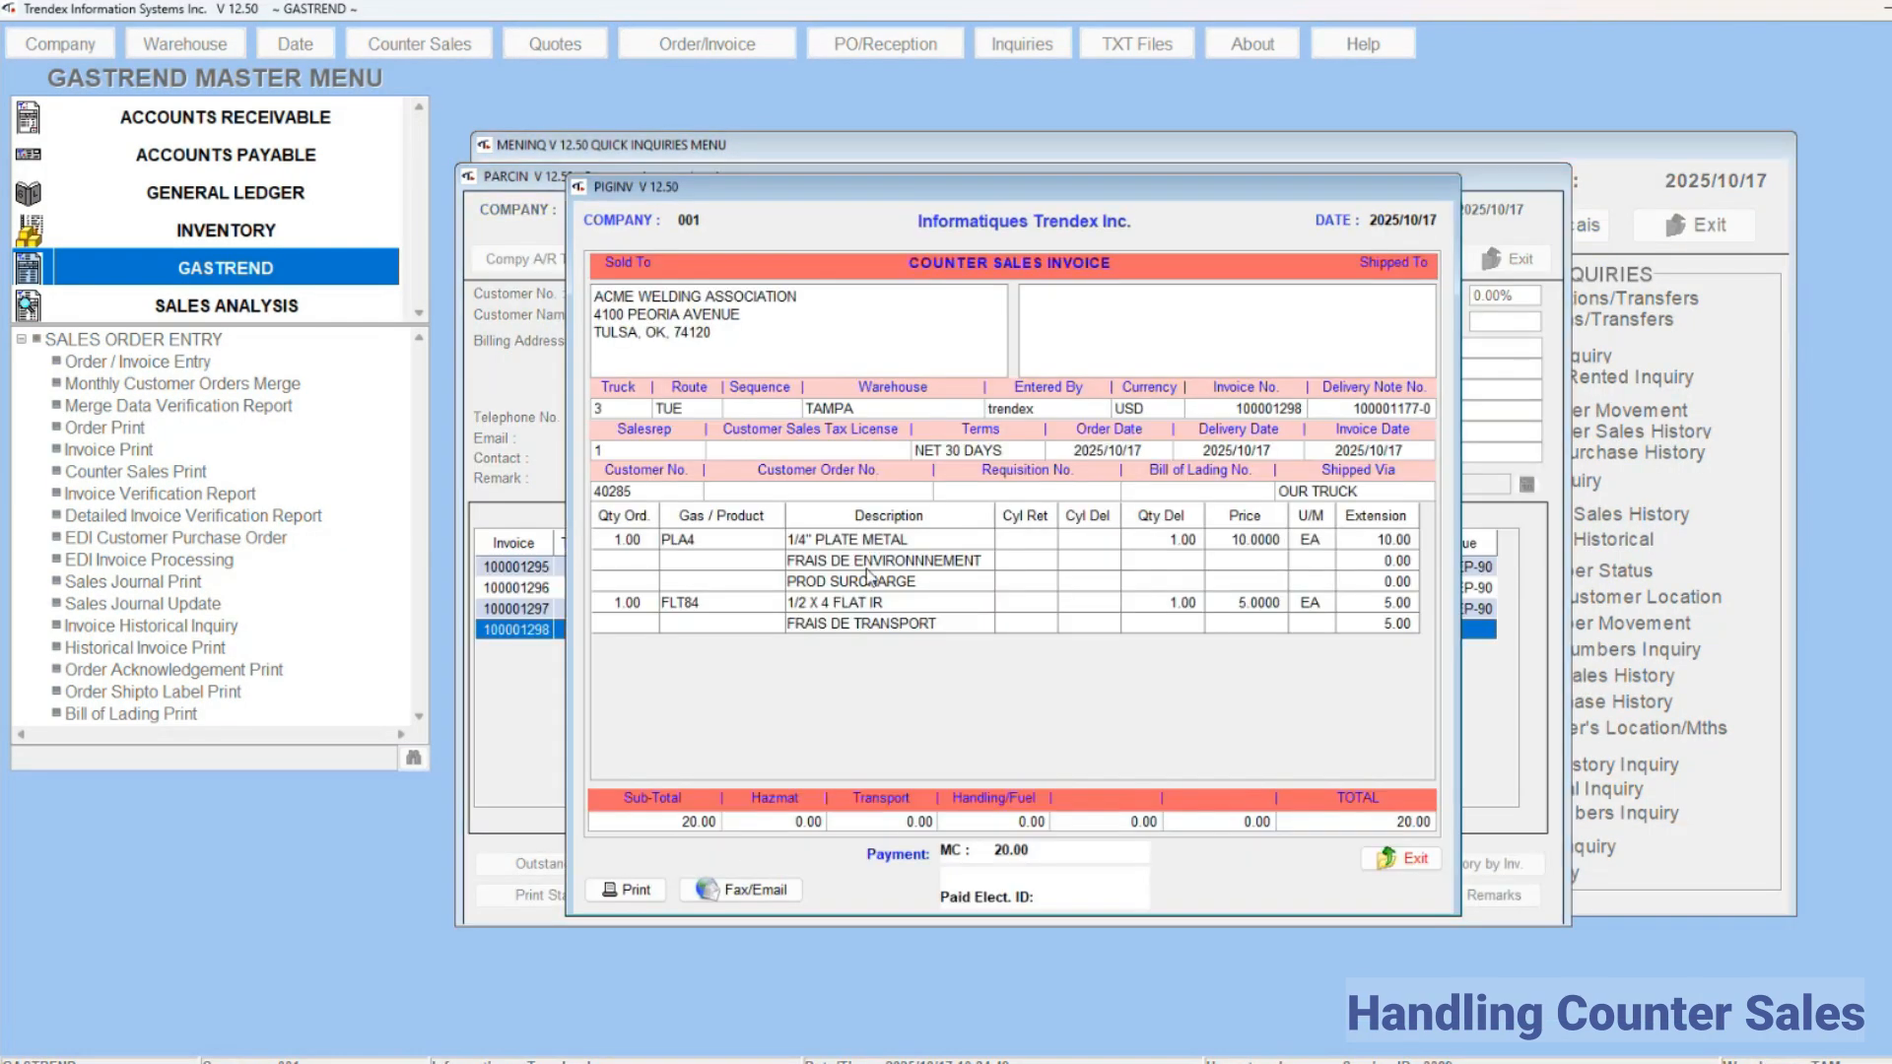
{"action": "left_click", "coordinate": [1404, 859]}
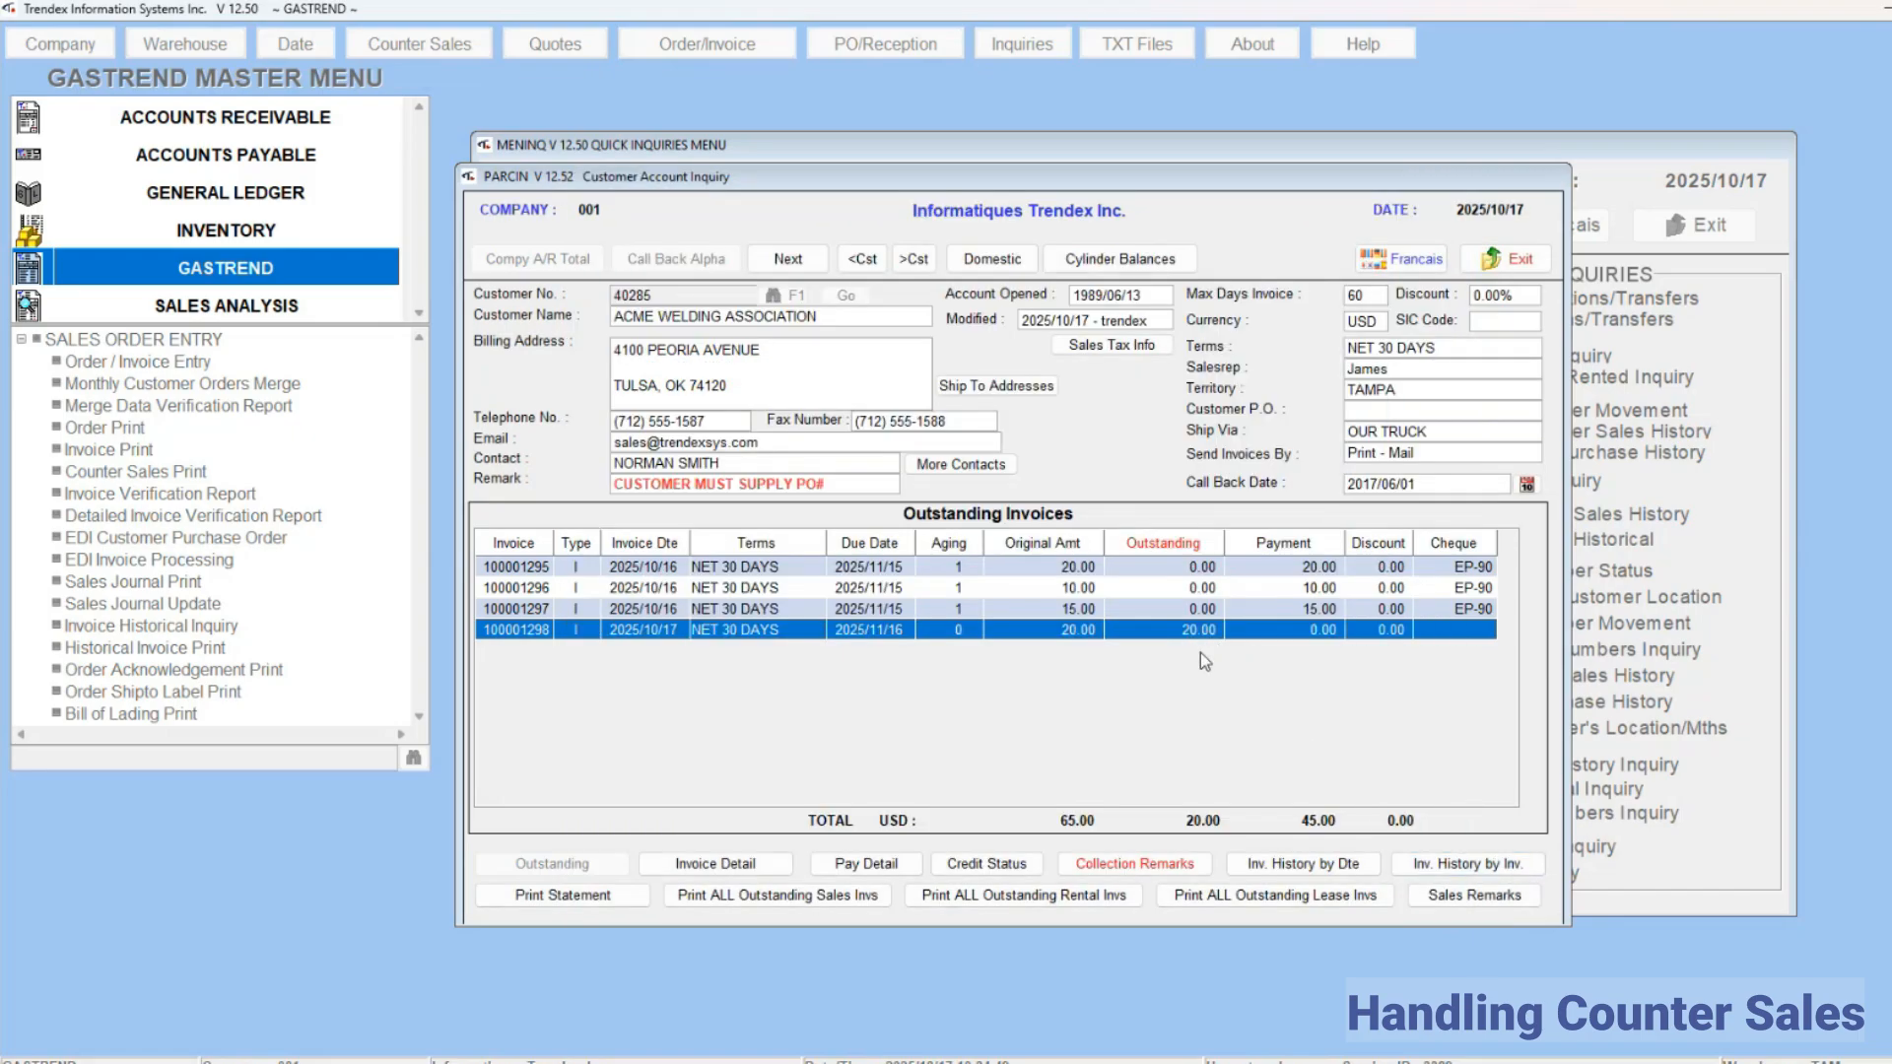
{"action": "left_click", "coordinate": [1508, 260]}
{"action": "left_click", "coordinate": [1697, 227]}
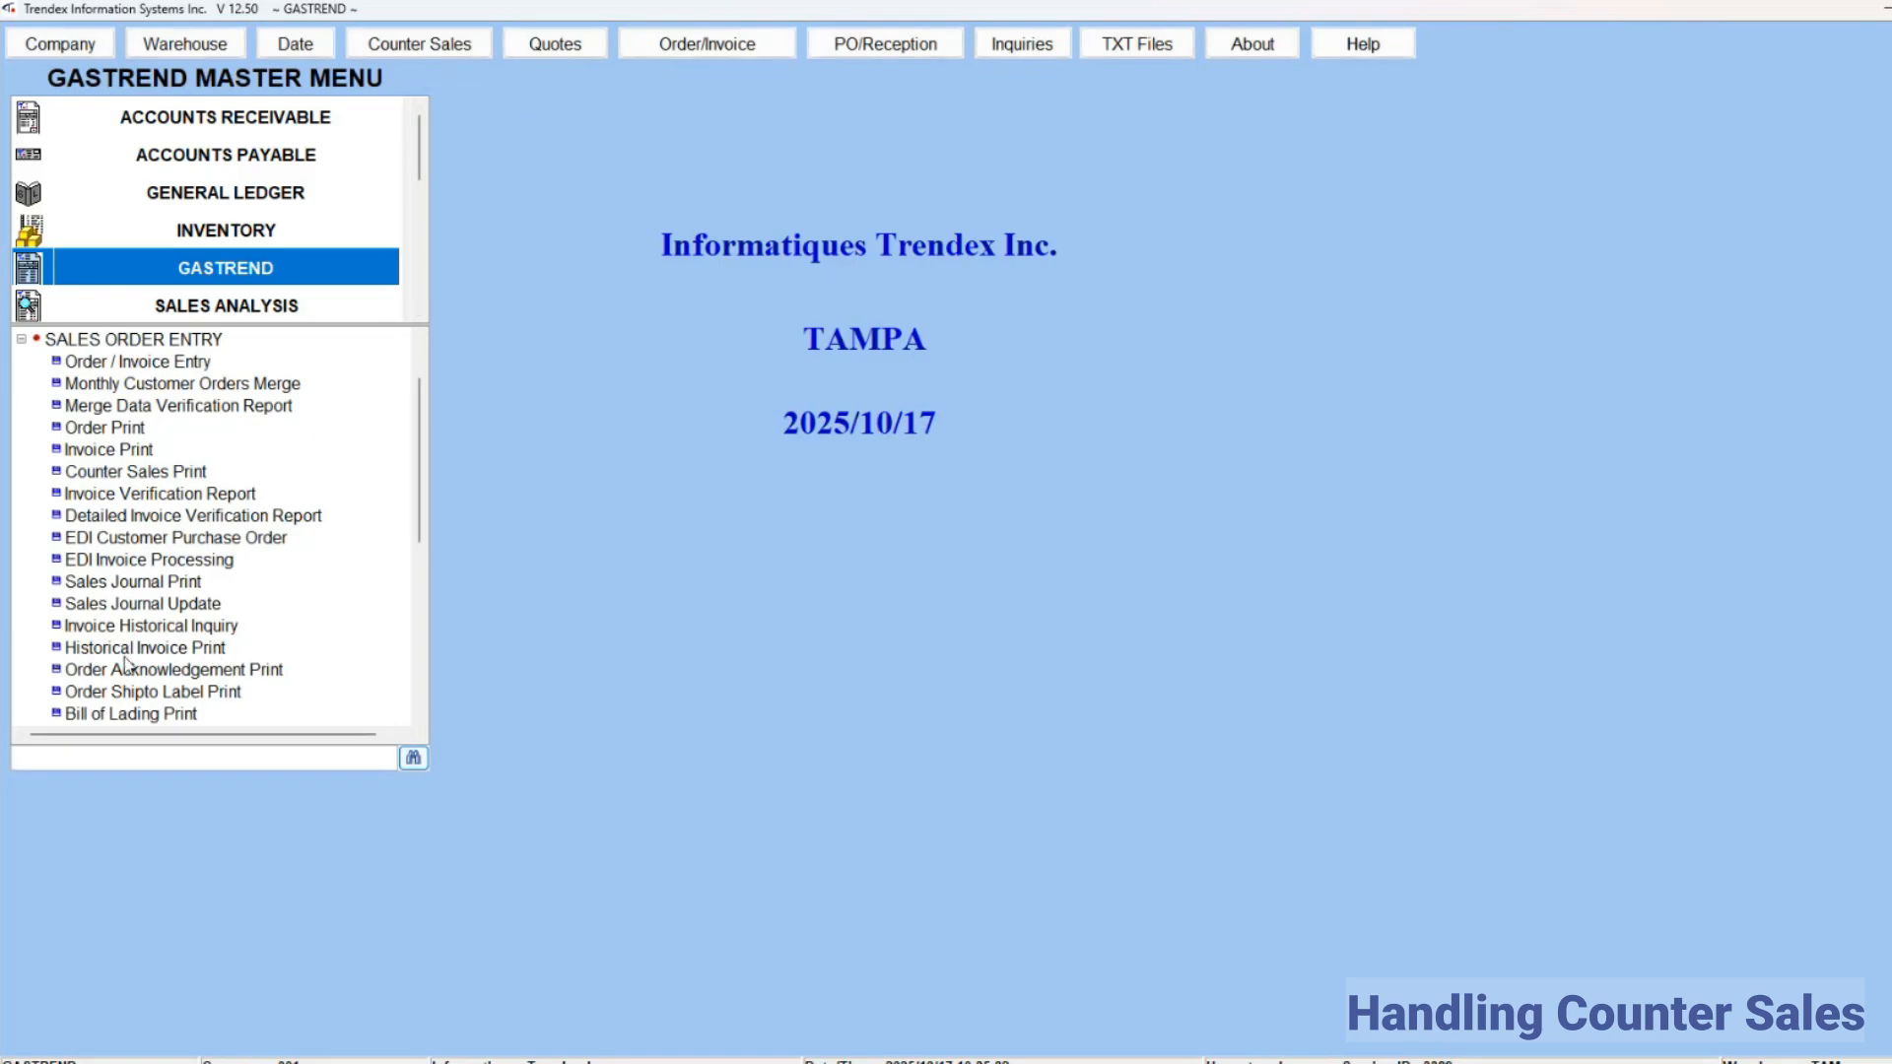
Step: Open Counter Sales Cash Receipts and load the credit card payments for MC MASTERCARD with bank code 2 - USD BANK OF AMERICA
{"action": "left_click", "coordinate": [21, 340]}
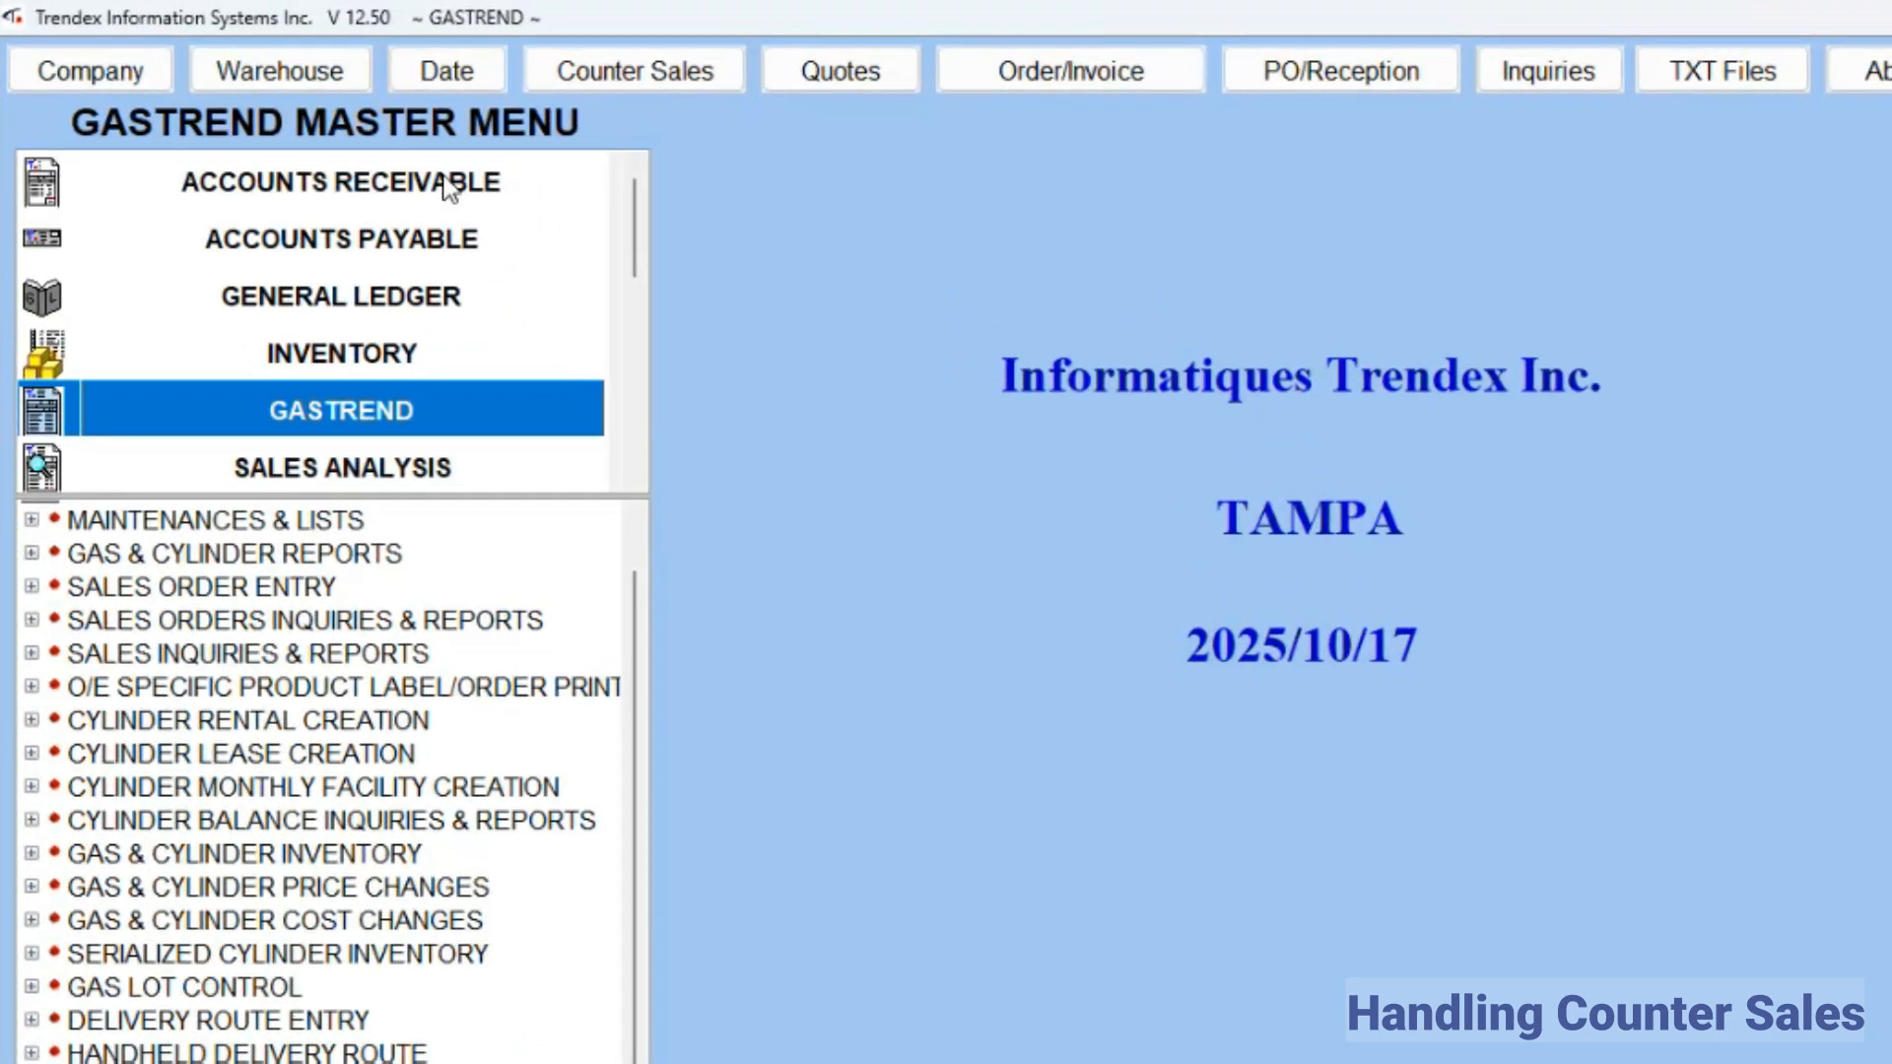
{"action": "left_click", "coordinate": [291, 120]}
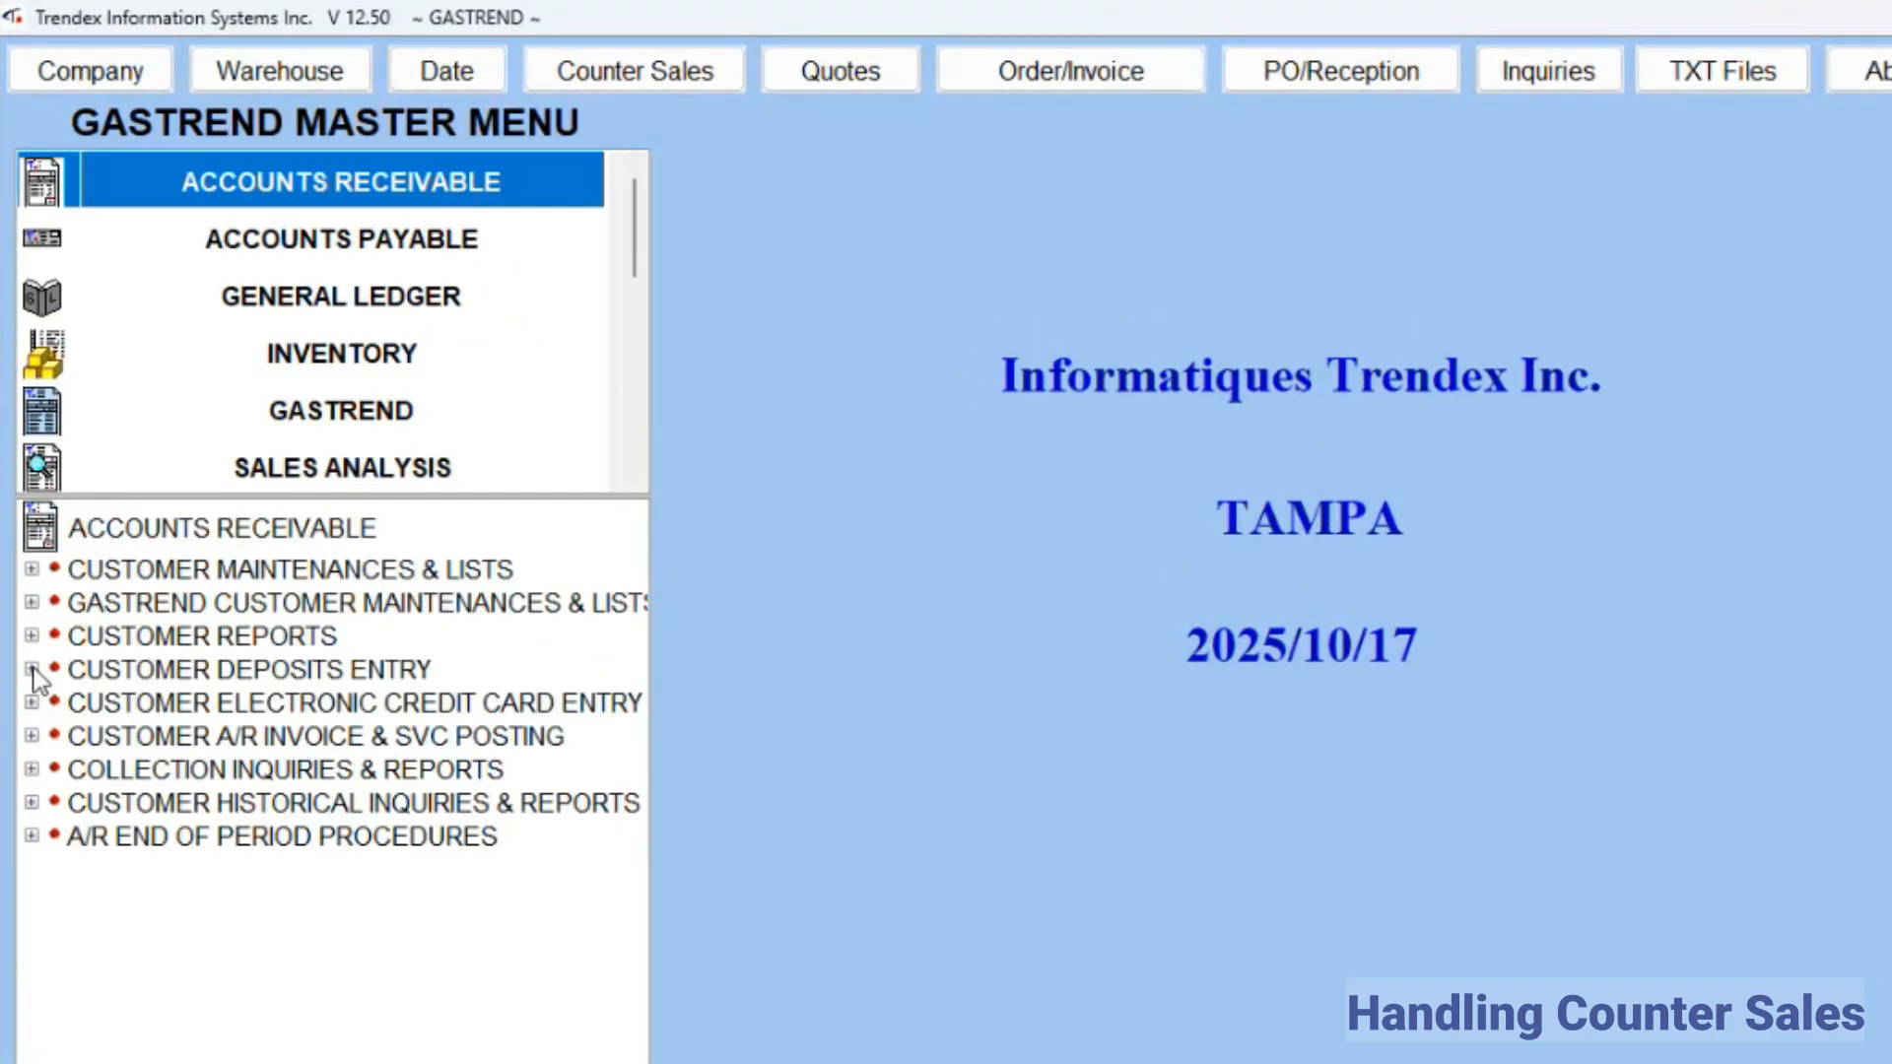
{"action": "left_click", "coordinate": [33, 670]}
{"action": "double_click", "coordinate": [157, 803]}
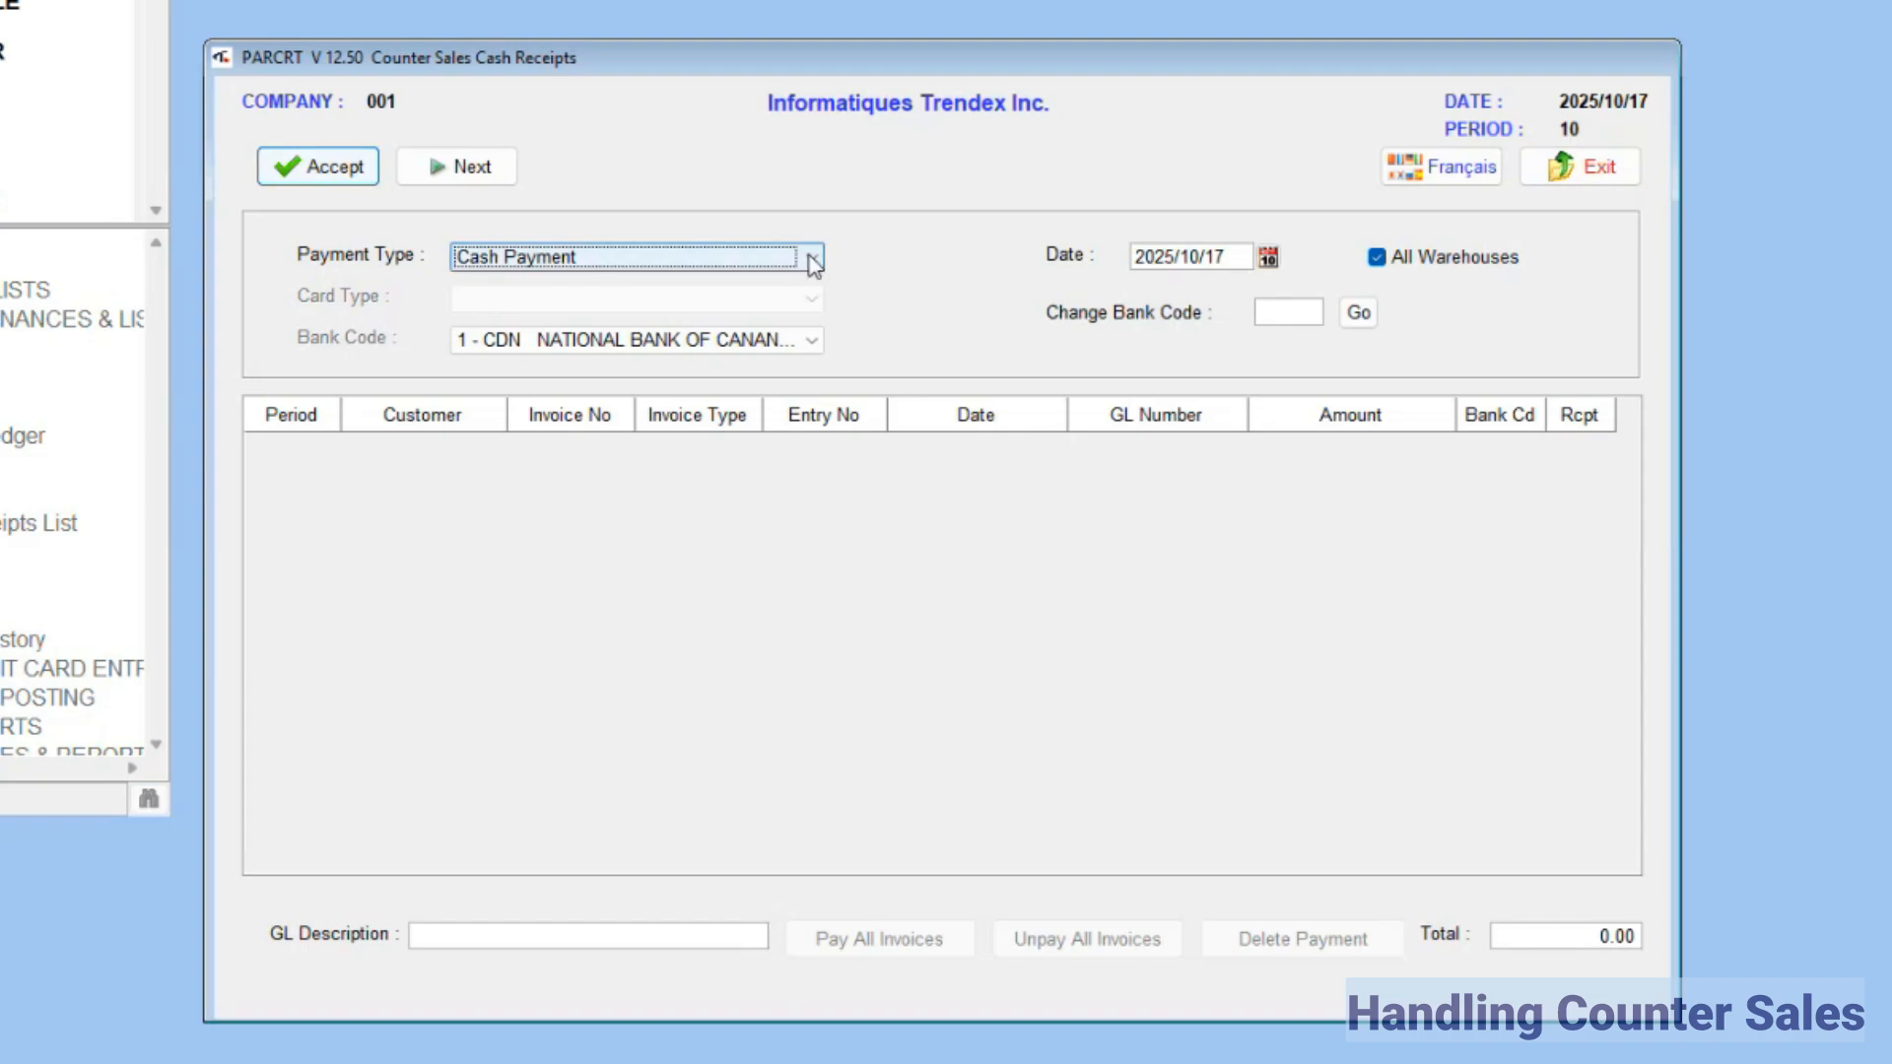
{"action": "left_click", "coordinate": [811, 340]}
{"action": "left_click", "coordinate": [749, 264]}
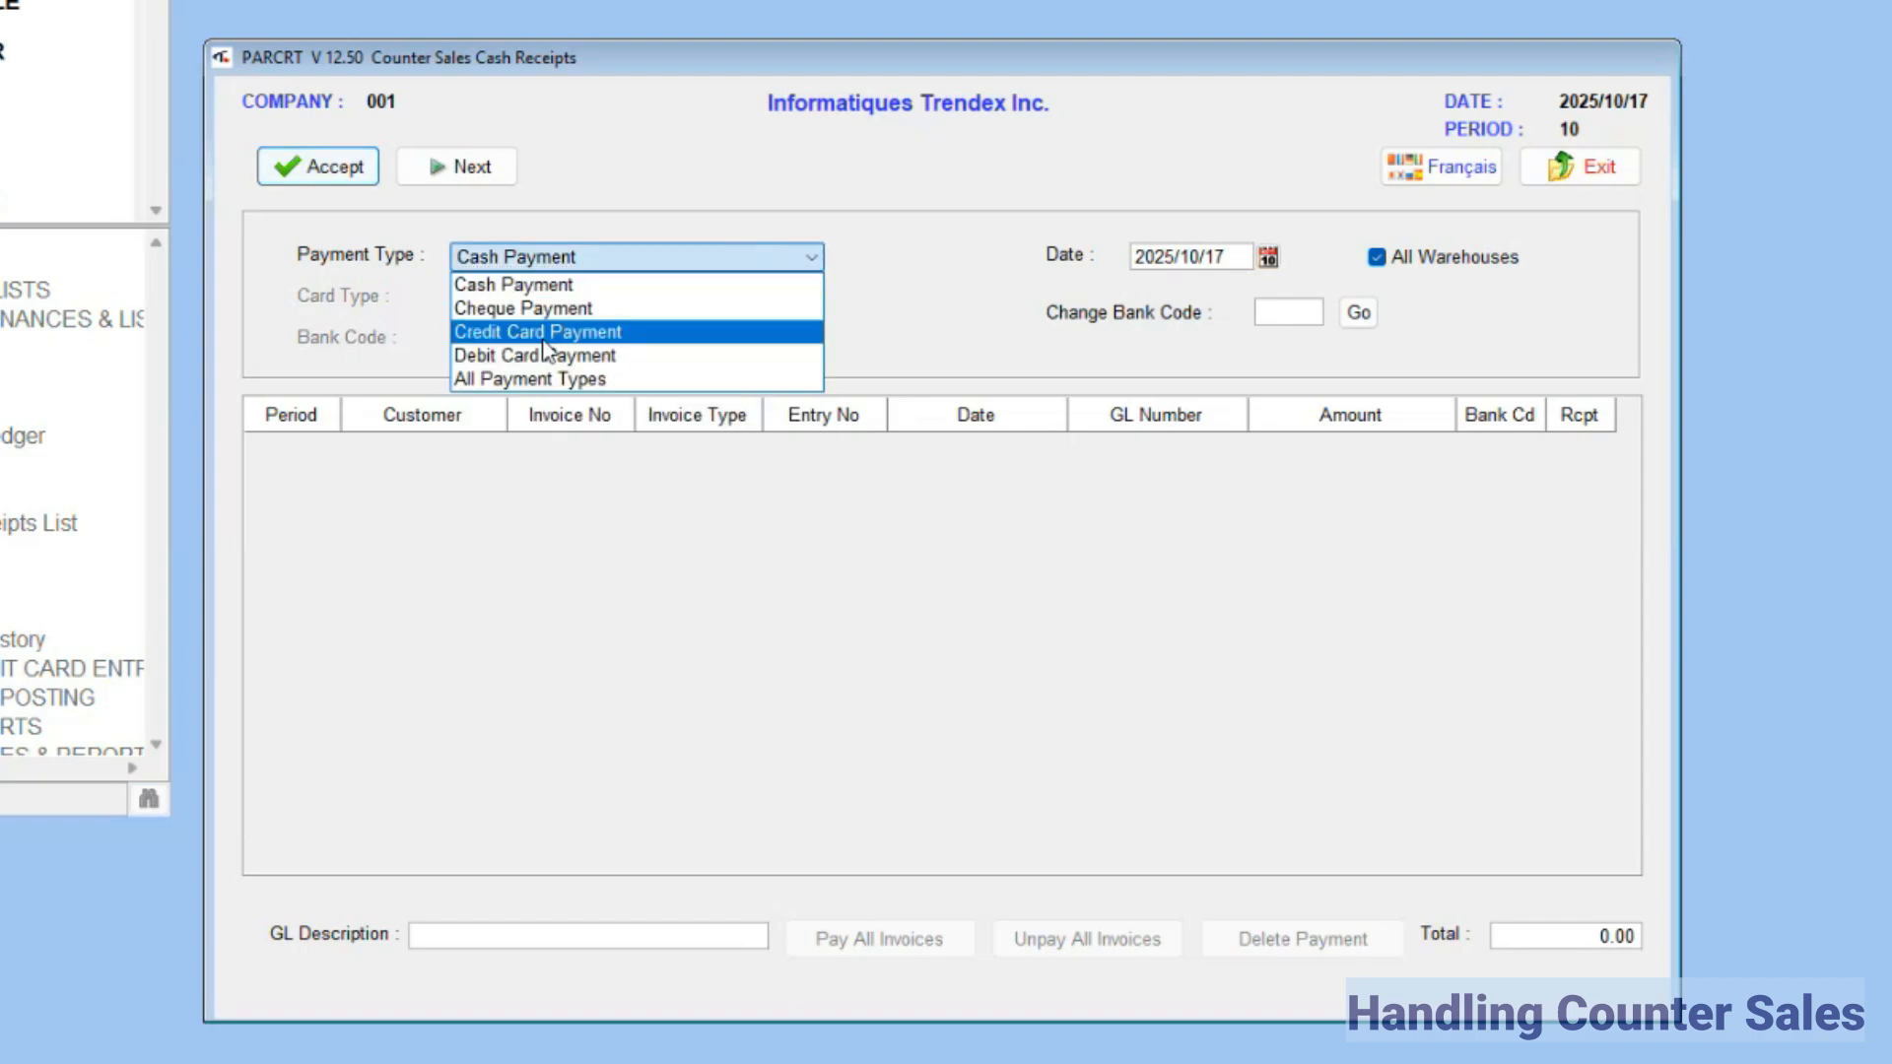
{"action": "left_click", "coordinate": [591, 333]}
{"action": "left_click", "coordinate": [333, 170]}
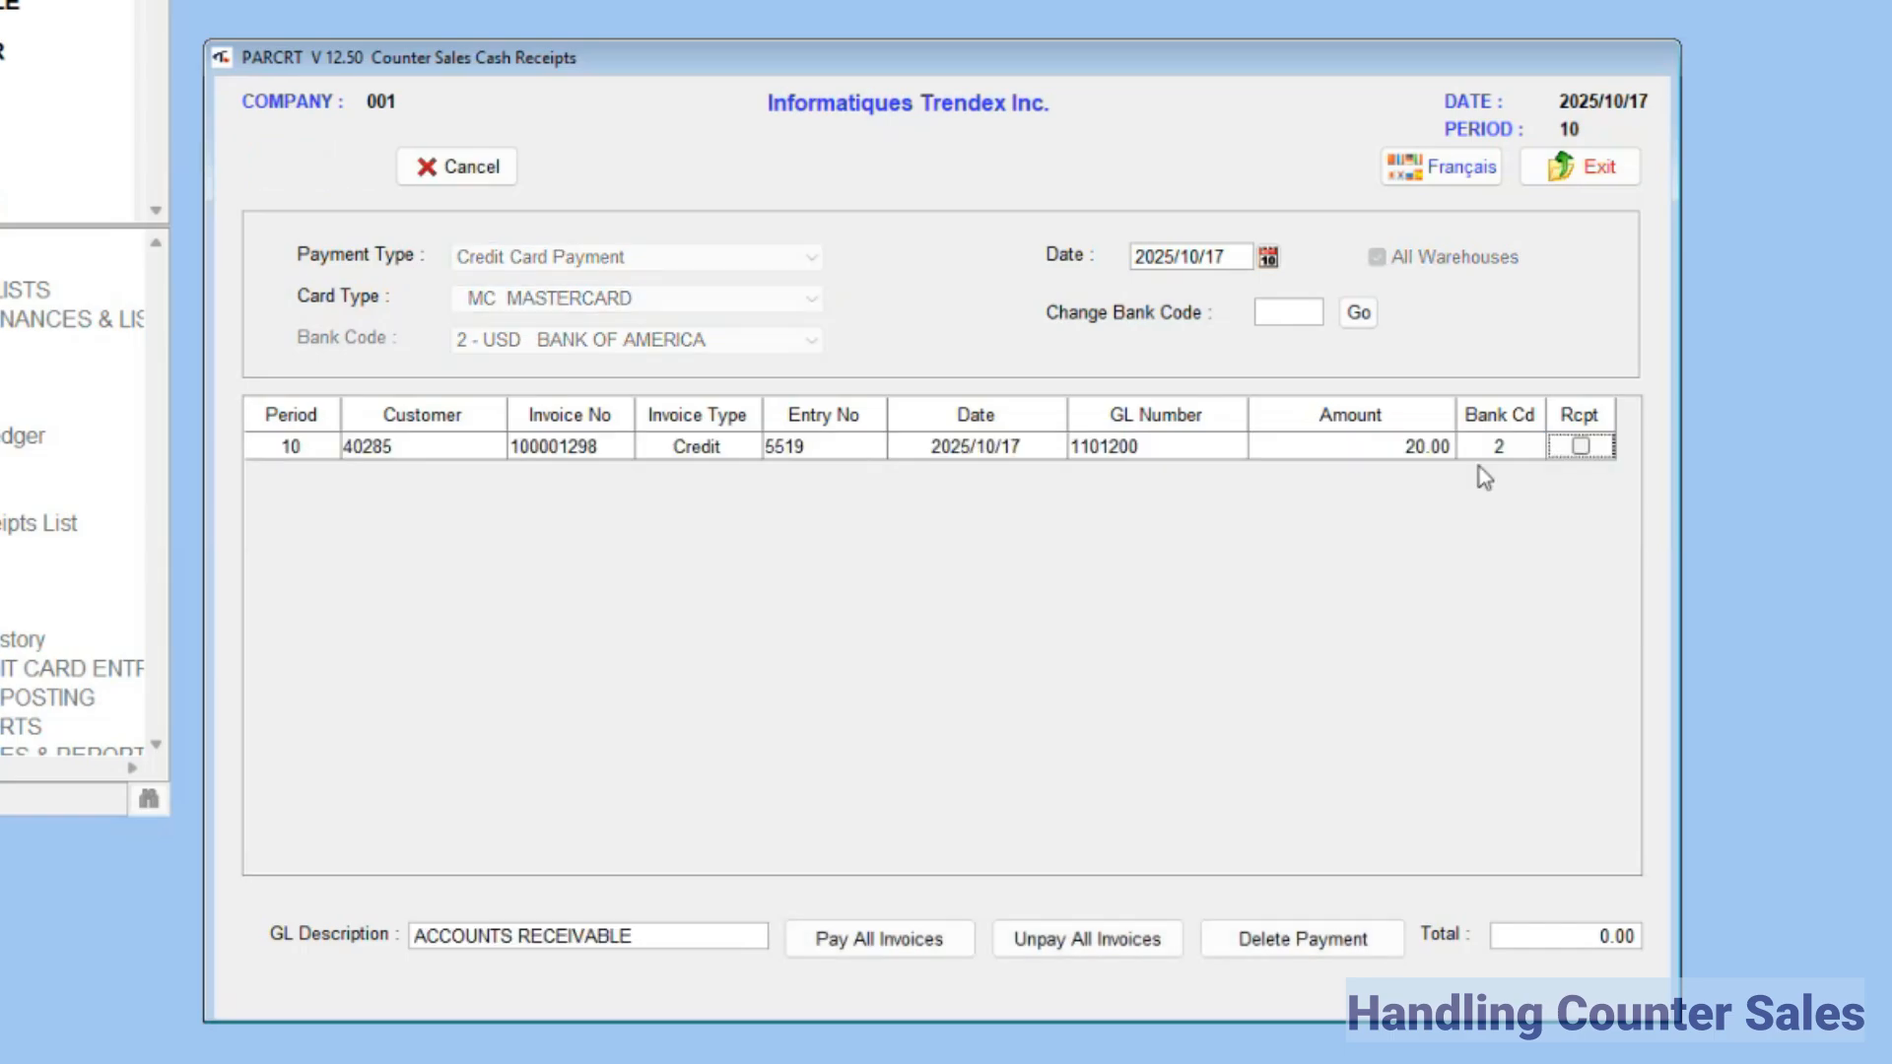
Step: Mark the customer's 20.00 counter sales invoice as received, accept the cash receipt, and close the window
{"action": "left_click", "coordinate": [1581, 447]}
{"action": "left_click", "coordinate": [321, 166]}
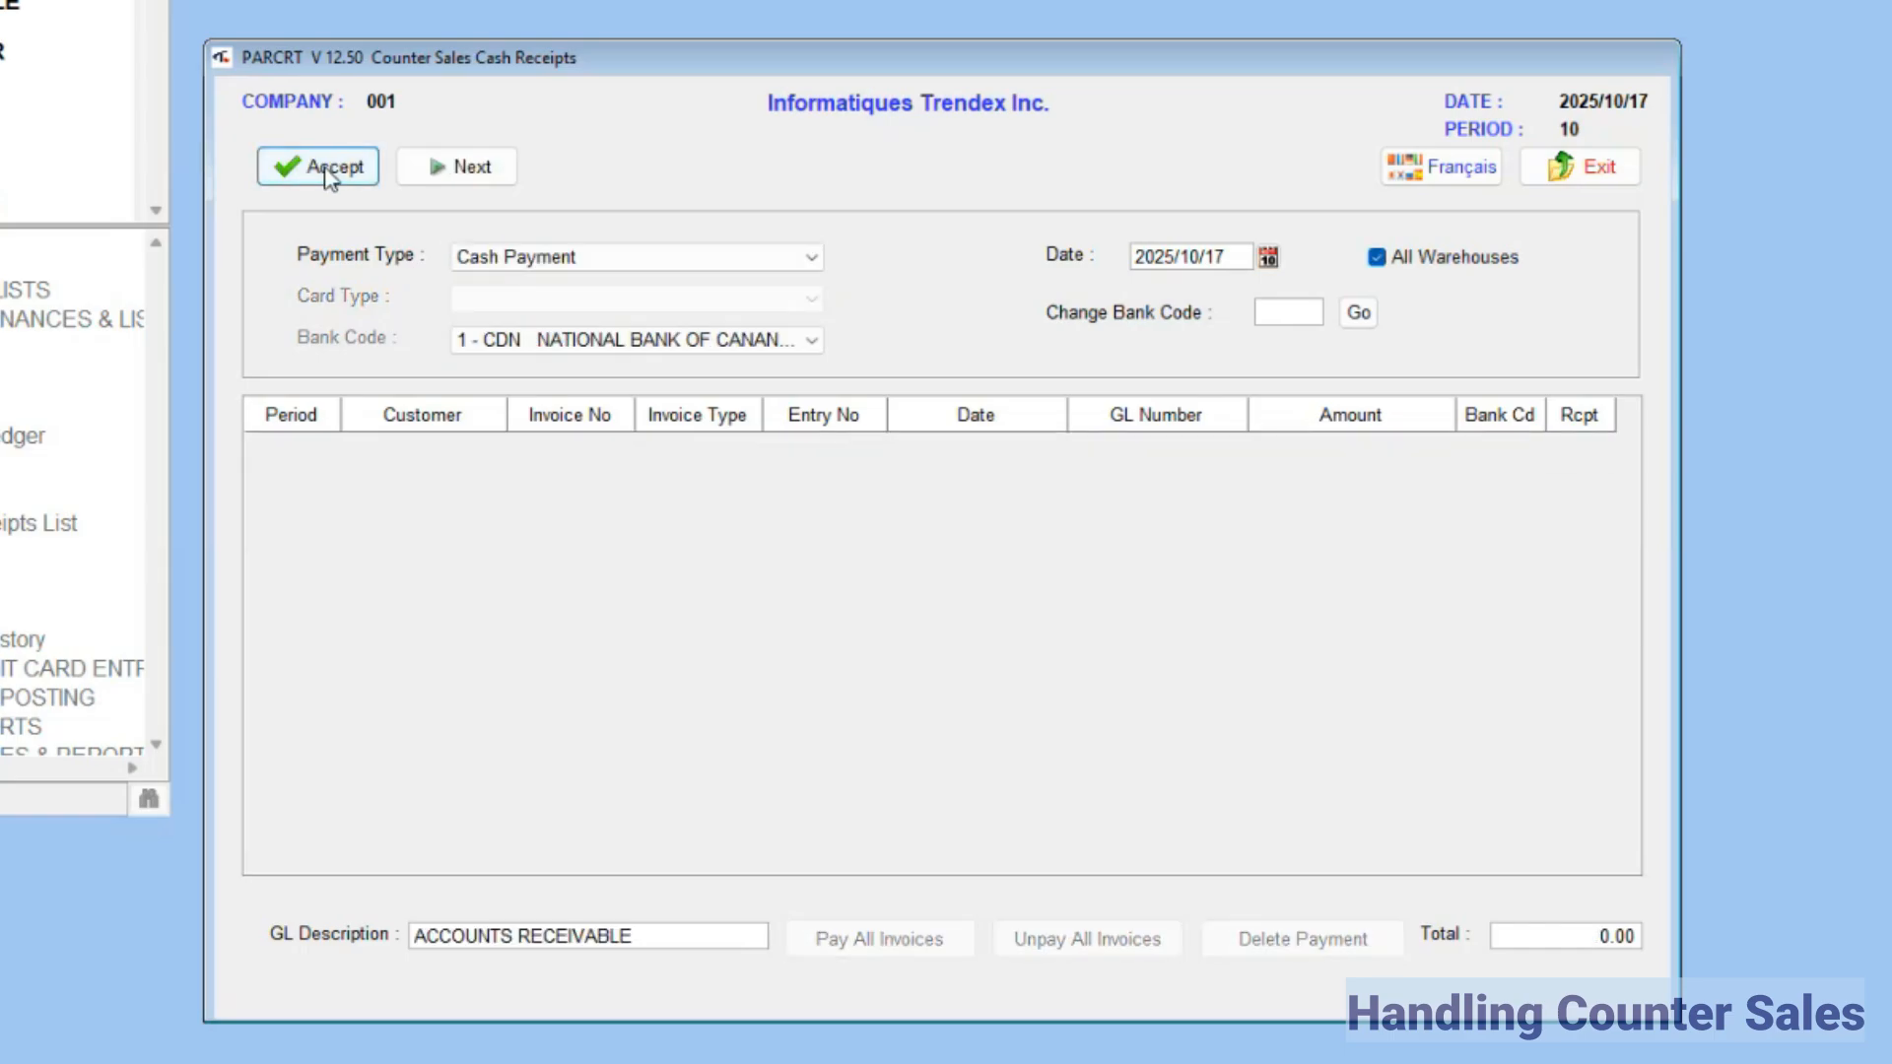
{"action": "left_click", "coordinate": [1553, 169]}
Step: Print the Cash Receipts Journal in condensed format on the 3 - Programming Printer Test printer
{"action": "left_click", "coordinate": [194, 594]}
{"action": "double_click", "coordinate": [194, 599]}
{"action": "left_click", "coordinate": [529, 284]}
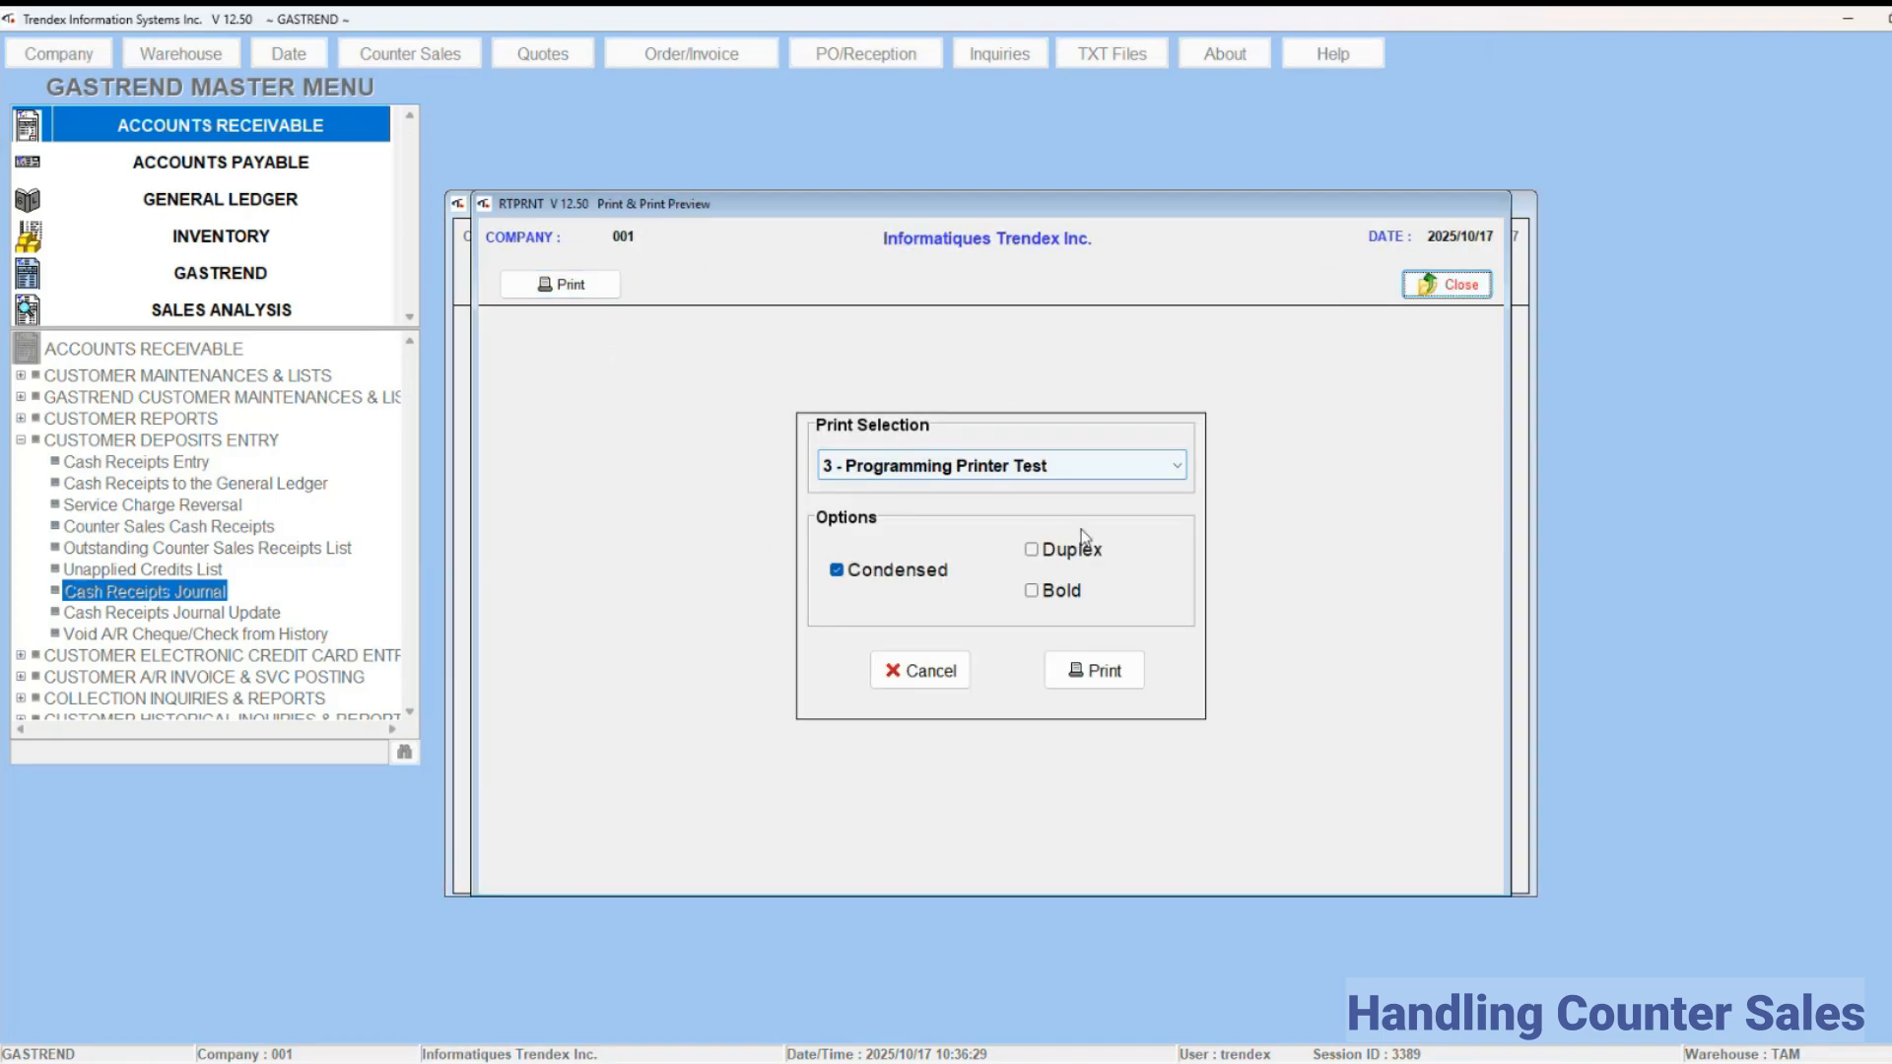
{"action": "left_click", "coordinate": [1092, 667]}
Step: Run the Cash Receipts Journal Update to post the receipts, and close the update window
{"action": "left_click", "coordinate": [951, 569]}
{"action": "left_click", "coordinate": [547, 284]}
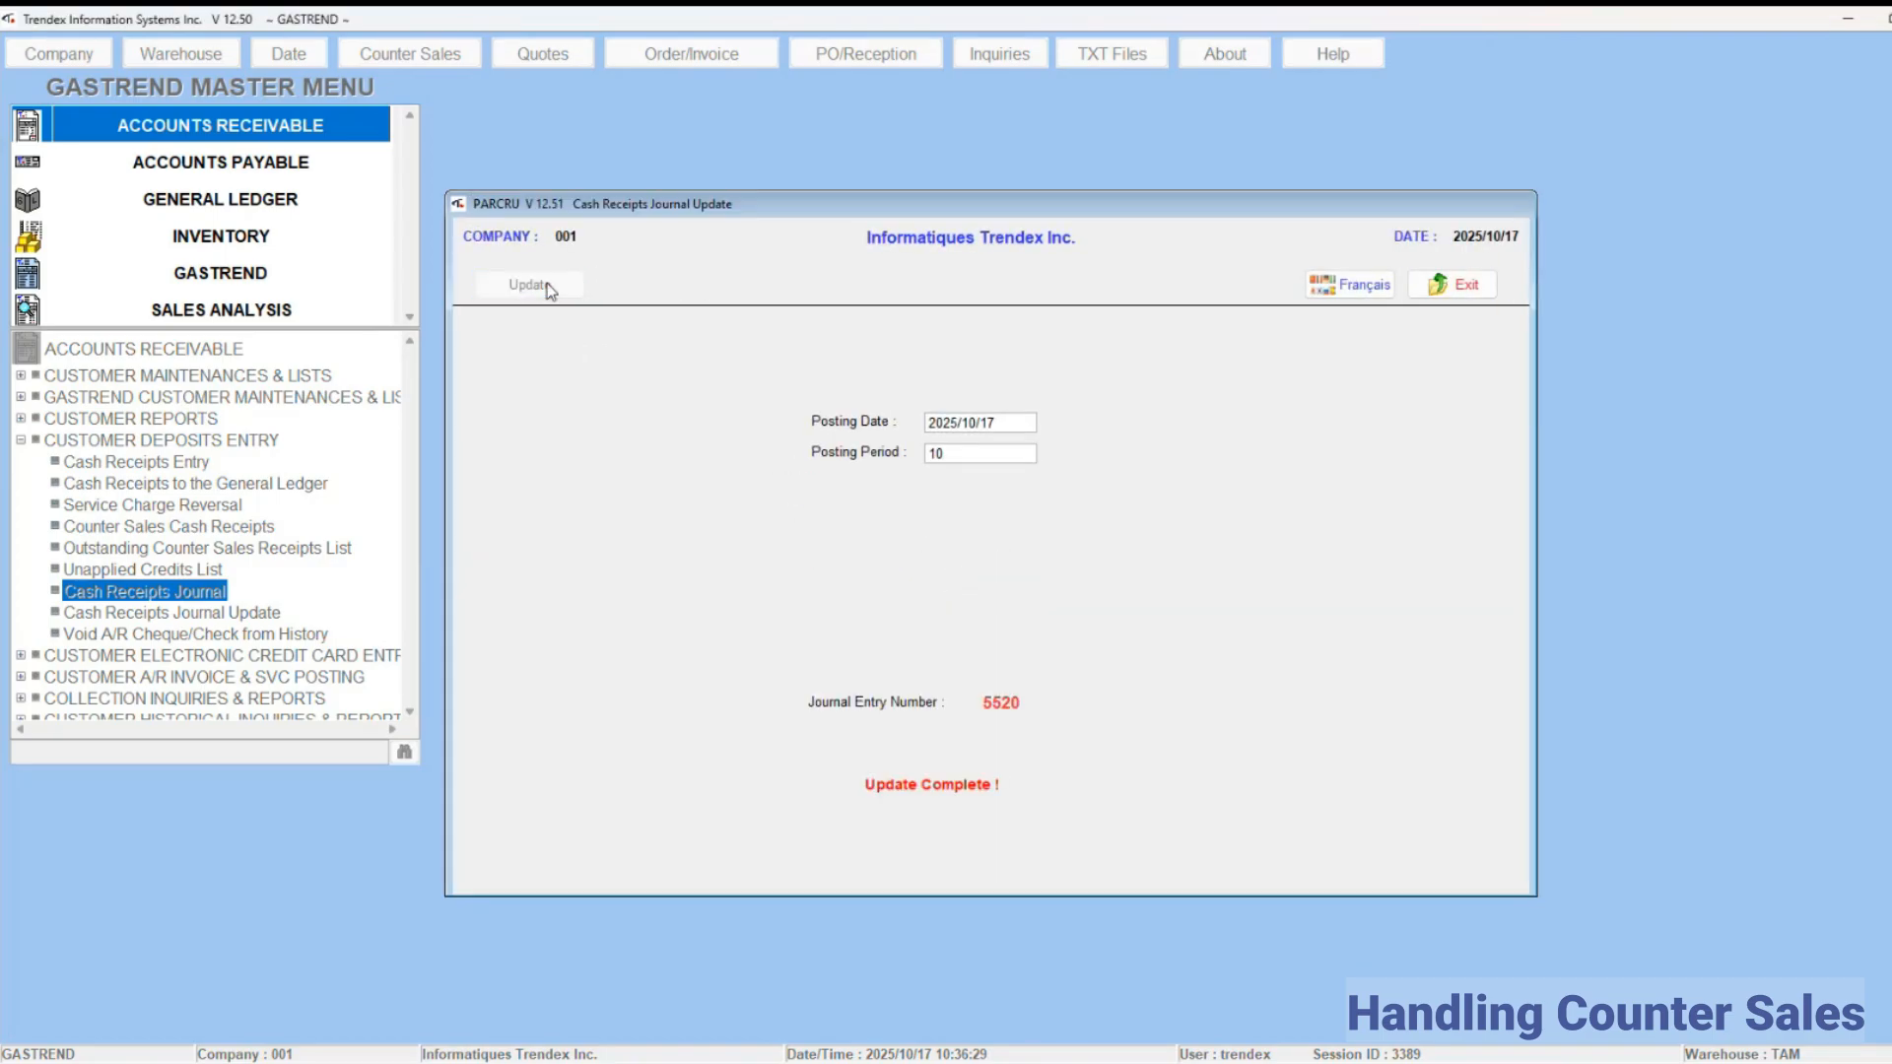
{"action": "left_click", "coordinate": [1440, 288]}
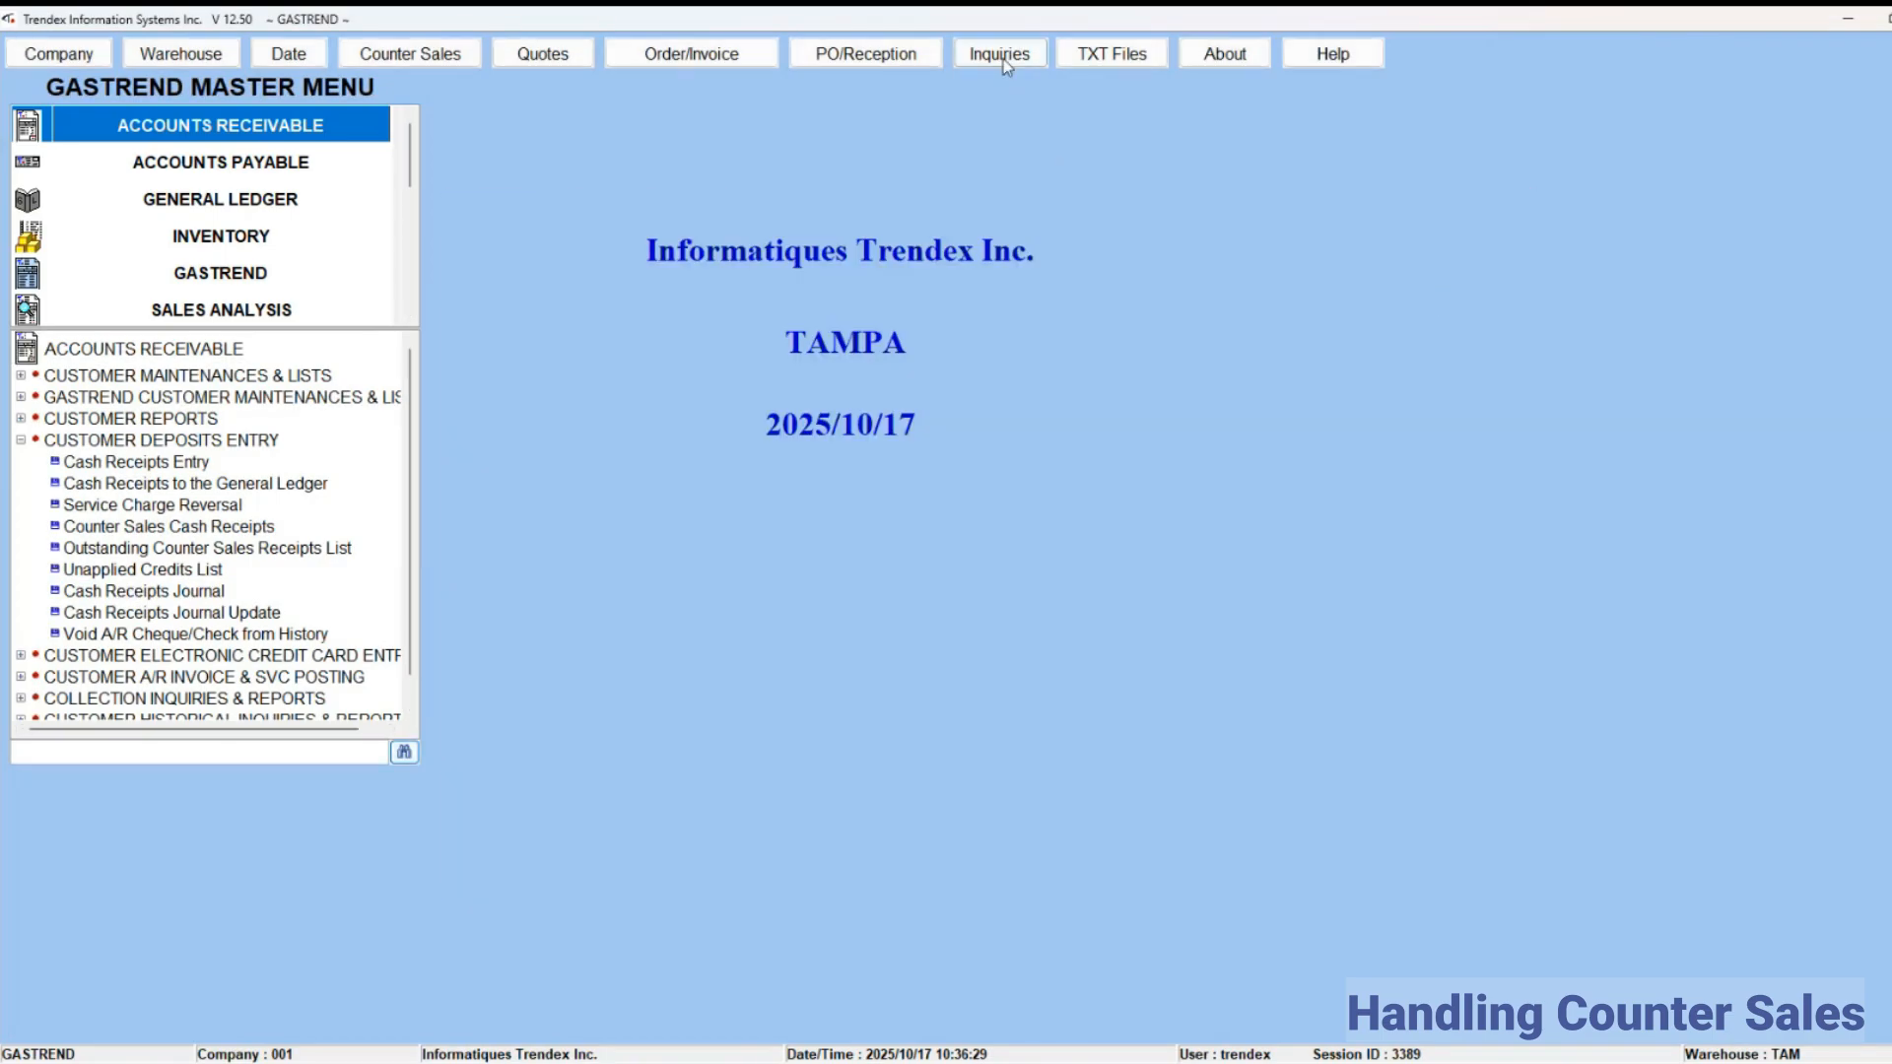
Step: Open the Customer Account Inquiry and load the ACME WELDING ASSOCIATION account by its customer number
{"action": "left_click", "coordinate": [1003, 61]}
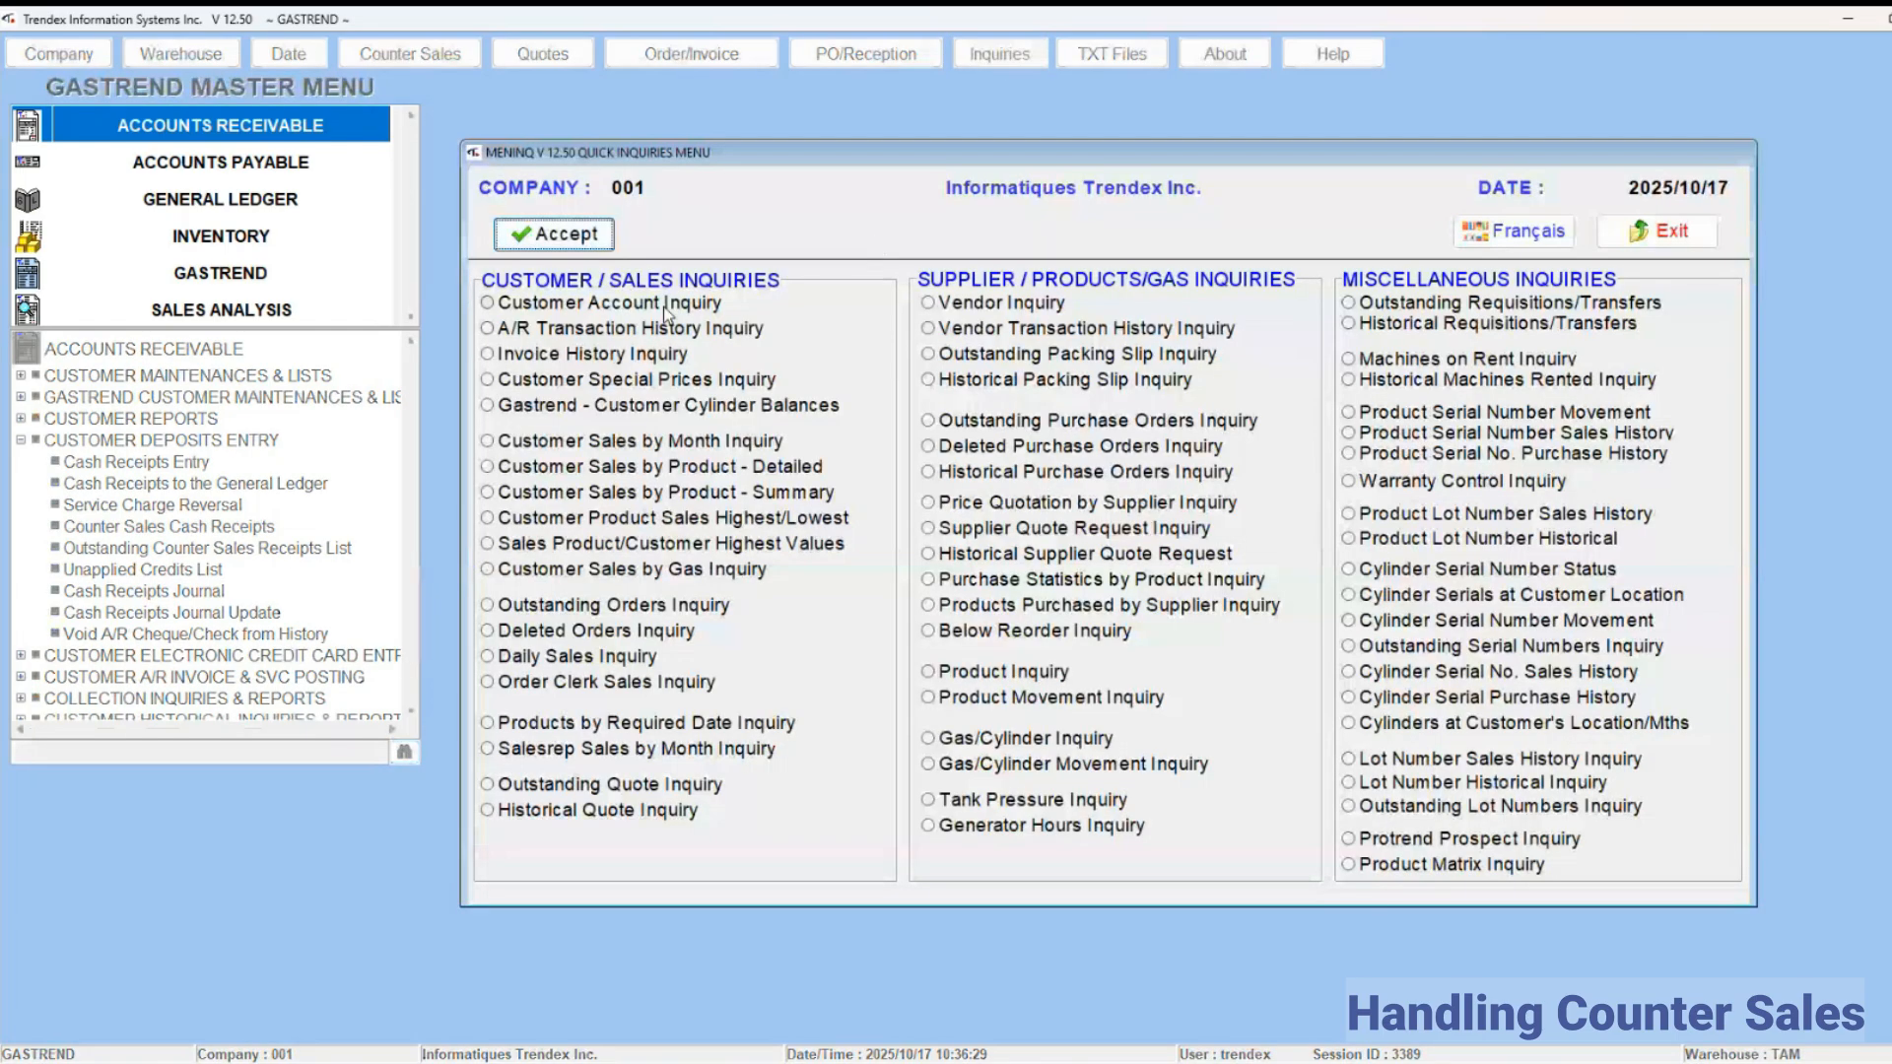
{"action": "left_click", "coordinate": [666, 308]}
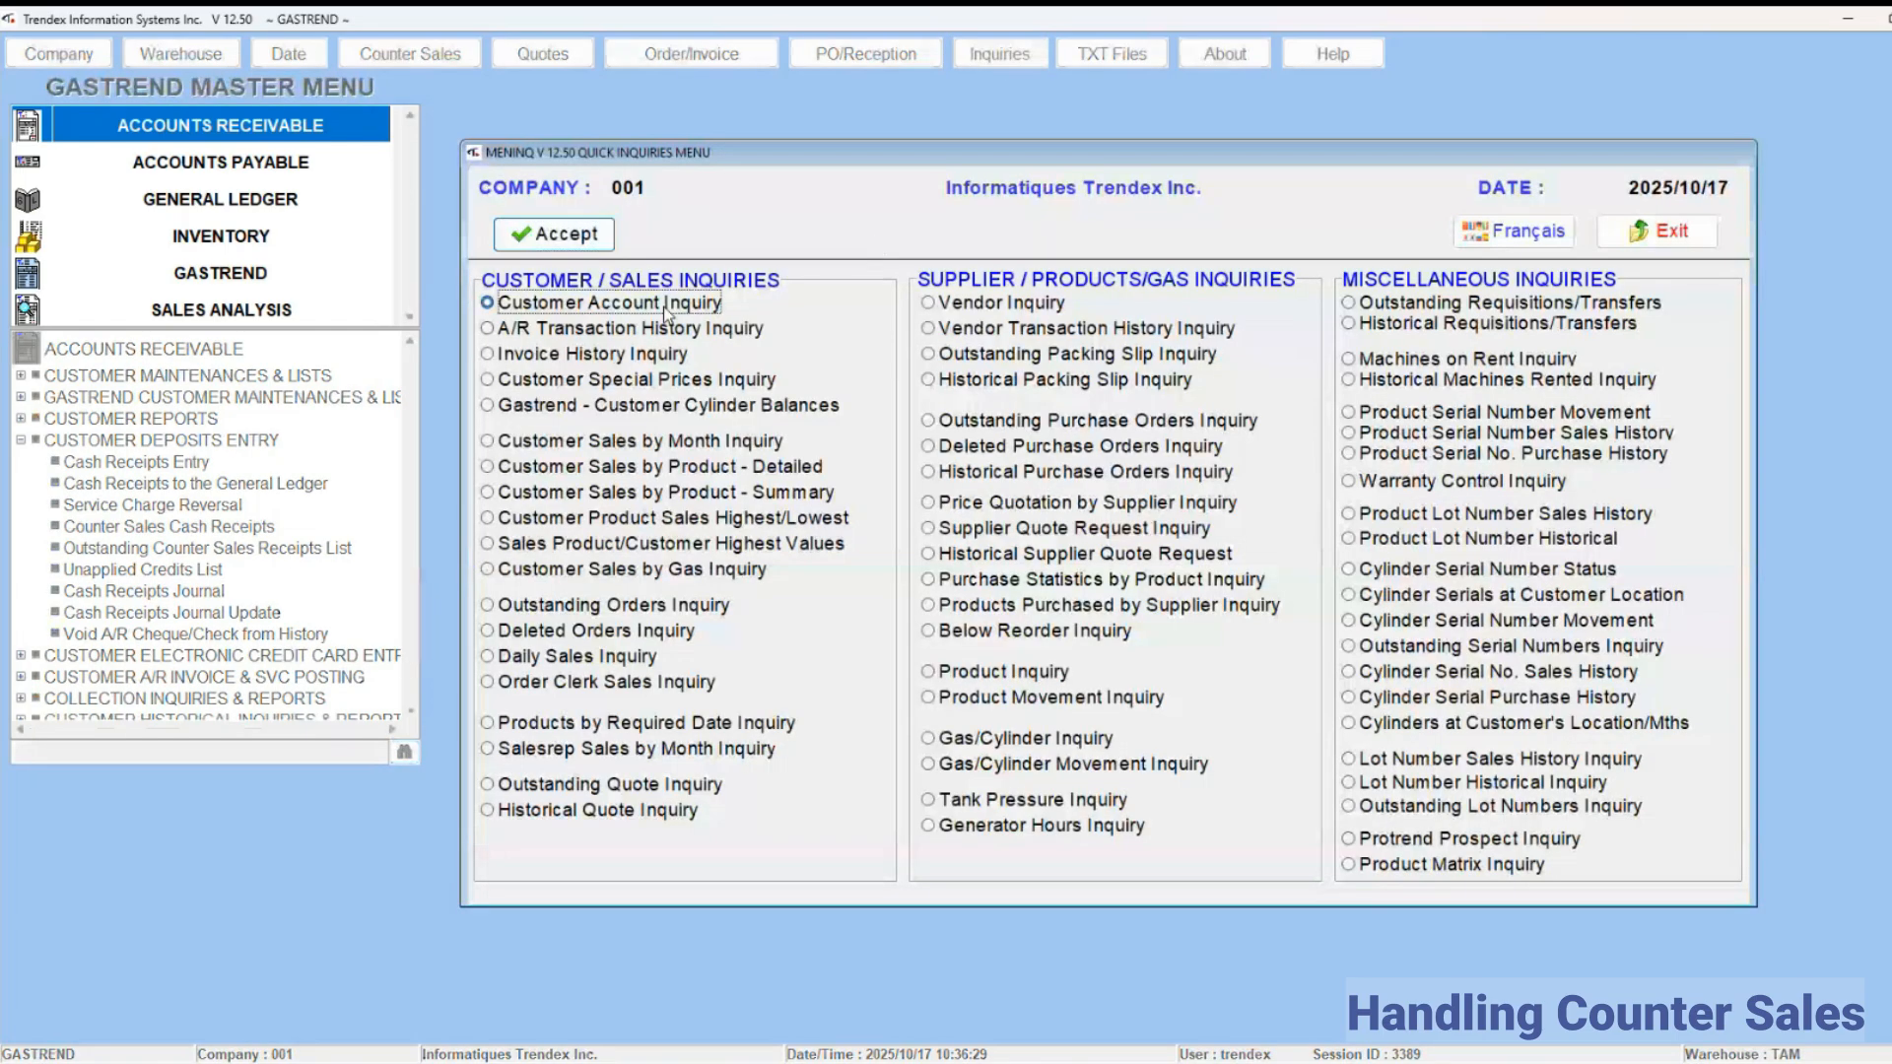
{"action": "left_click", "coordinate": [566, 241]}
{"action": "type", "text": "40"}
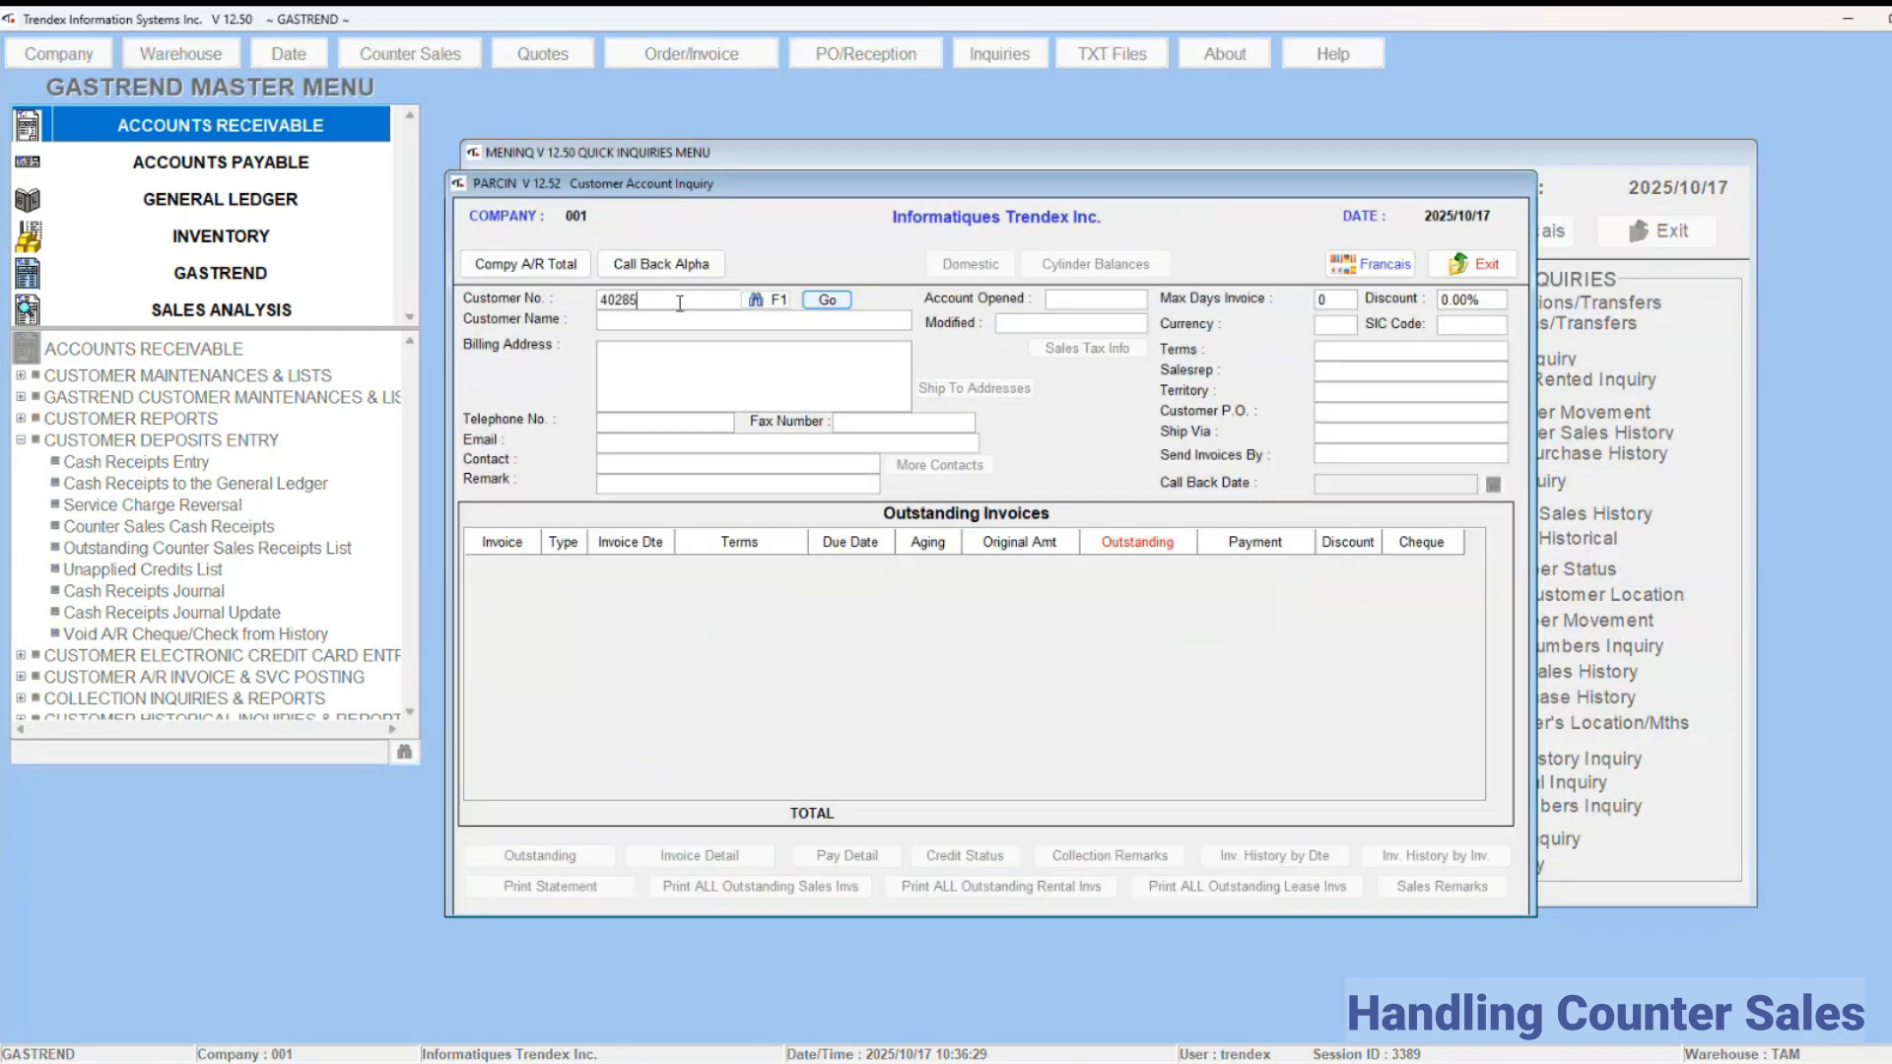
{"action": "type", "text": "285"}
{"action": "key", "text": "Return"}
Step: View the invoice detail of the customer's 2025/10/17 counter sale, and close the invoice, the account inquiry and the inquiries menu
{"action": "left_click", "coordinate": [724, 857]}
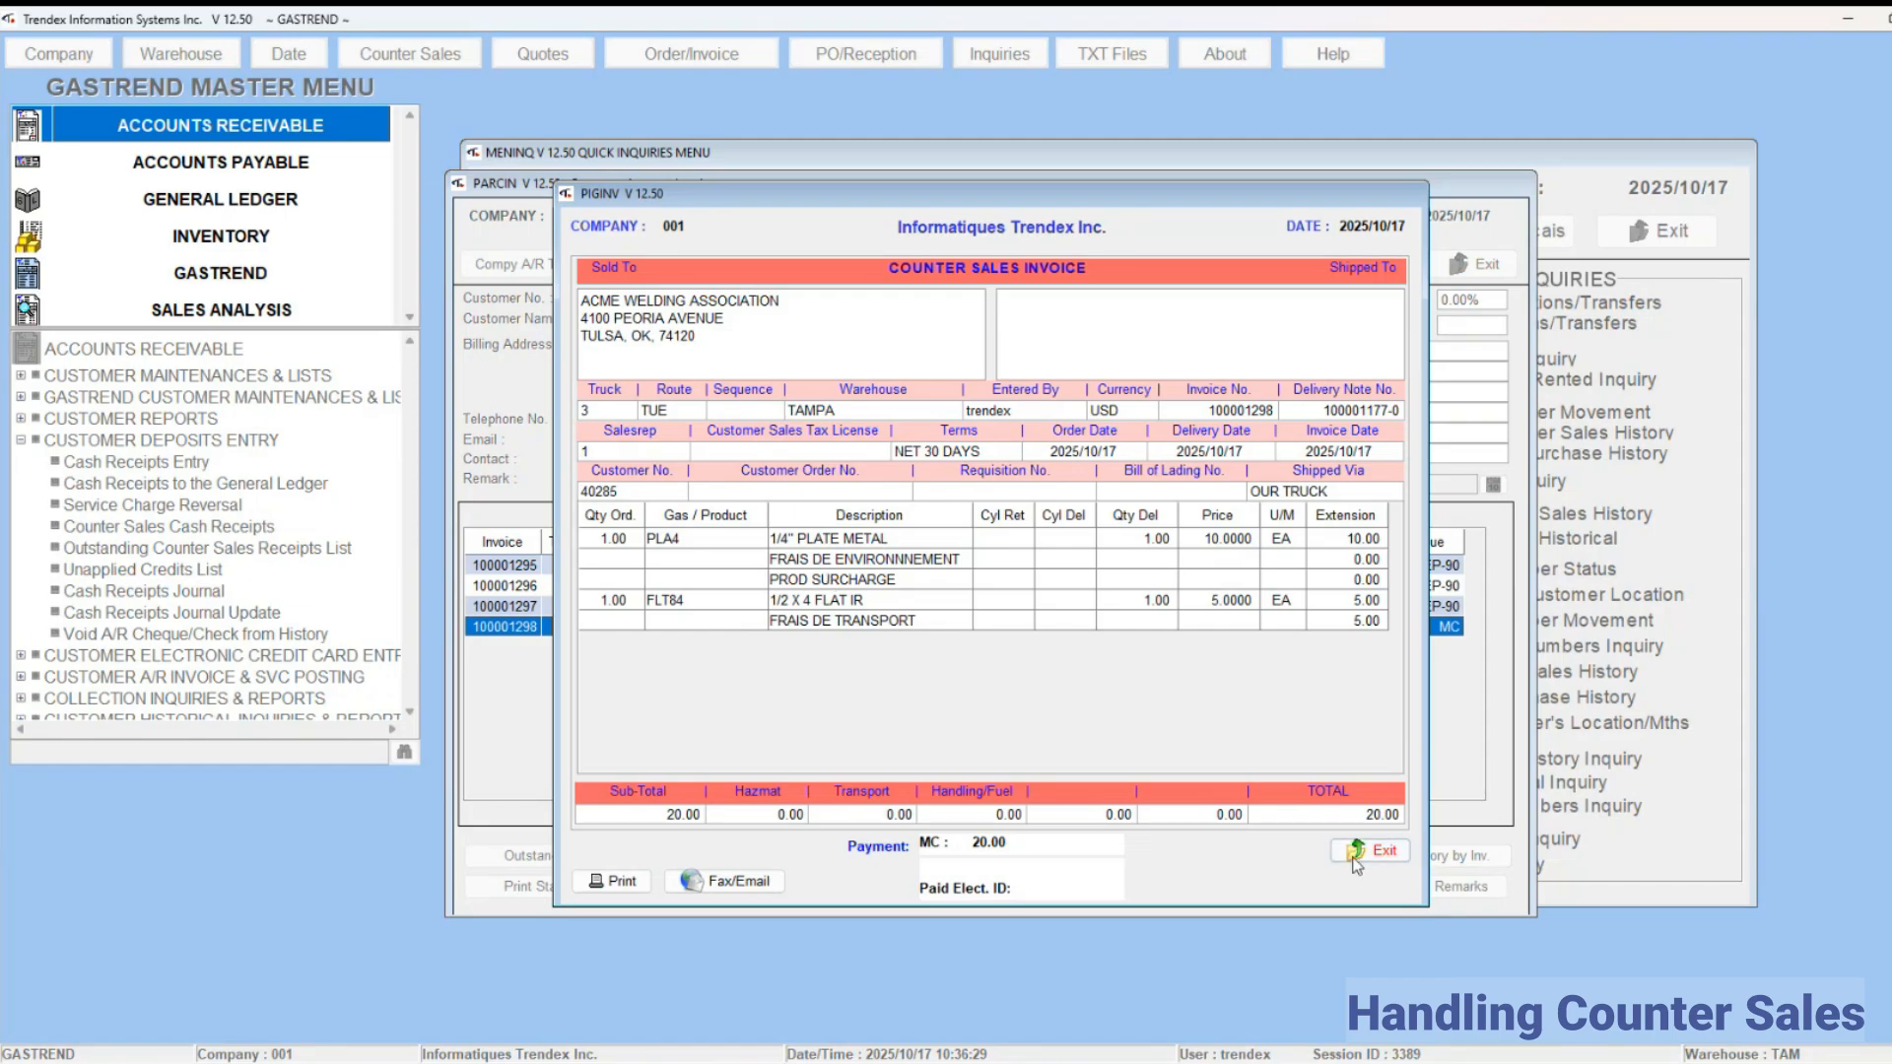
{"action": "left_click", "coordinate": [1375, 853]}
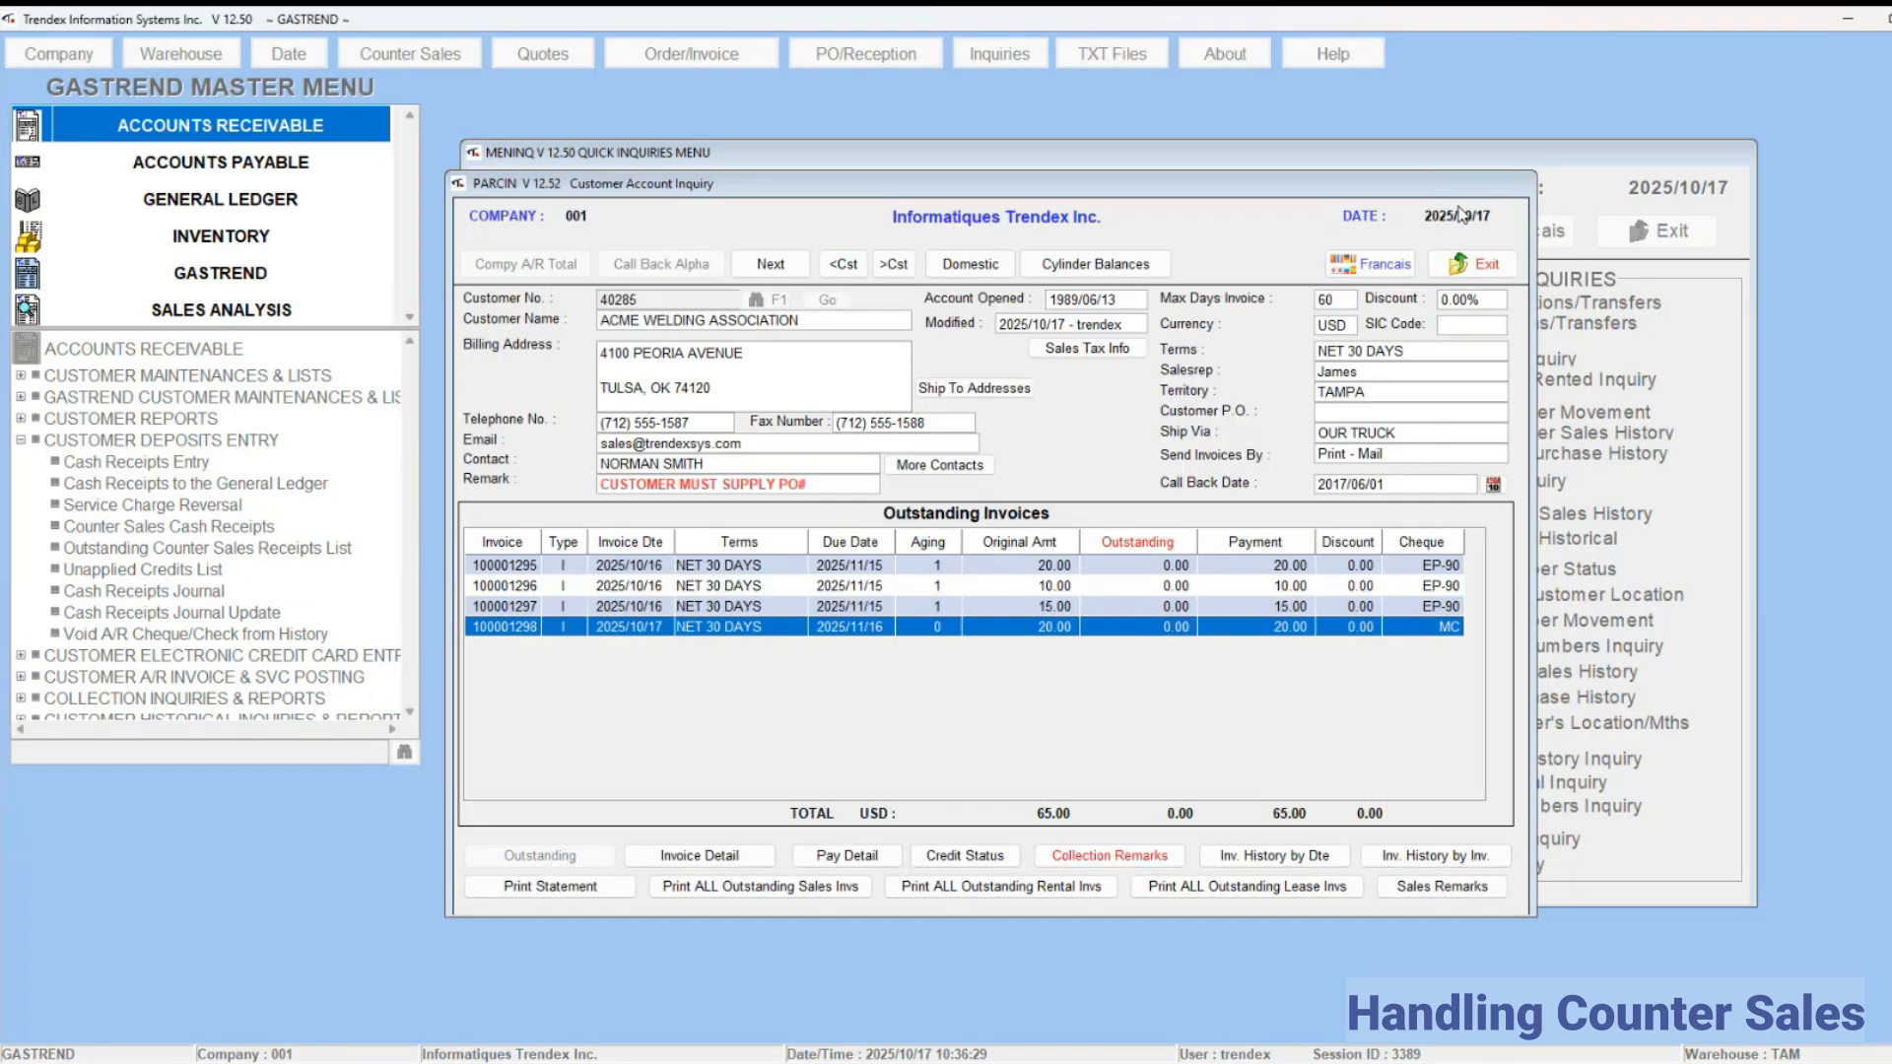
{"action": "left_click", "coordinate": [1486, 267]}
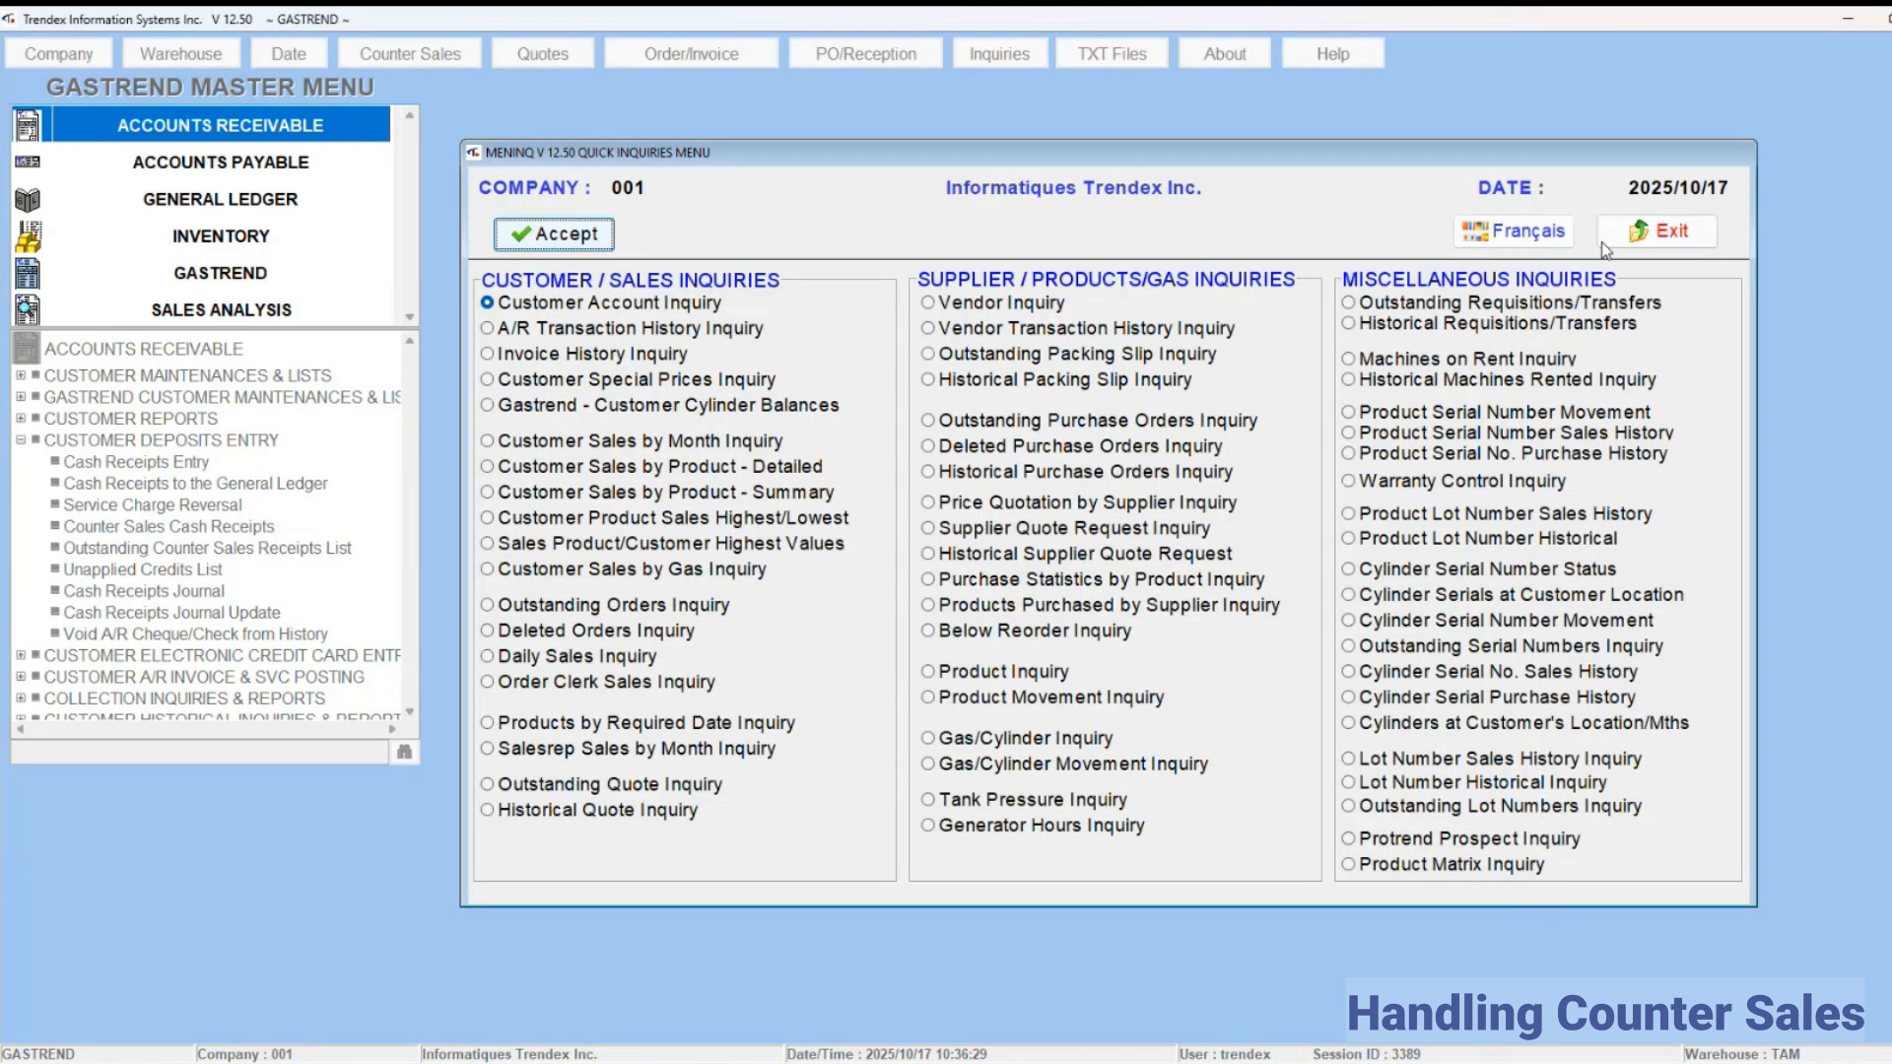
{"action": "left_click", "coordinate": [1675, 232]}
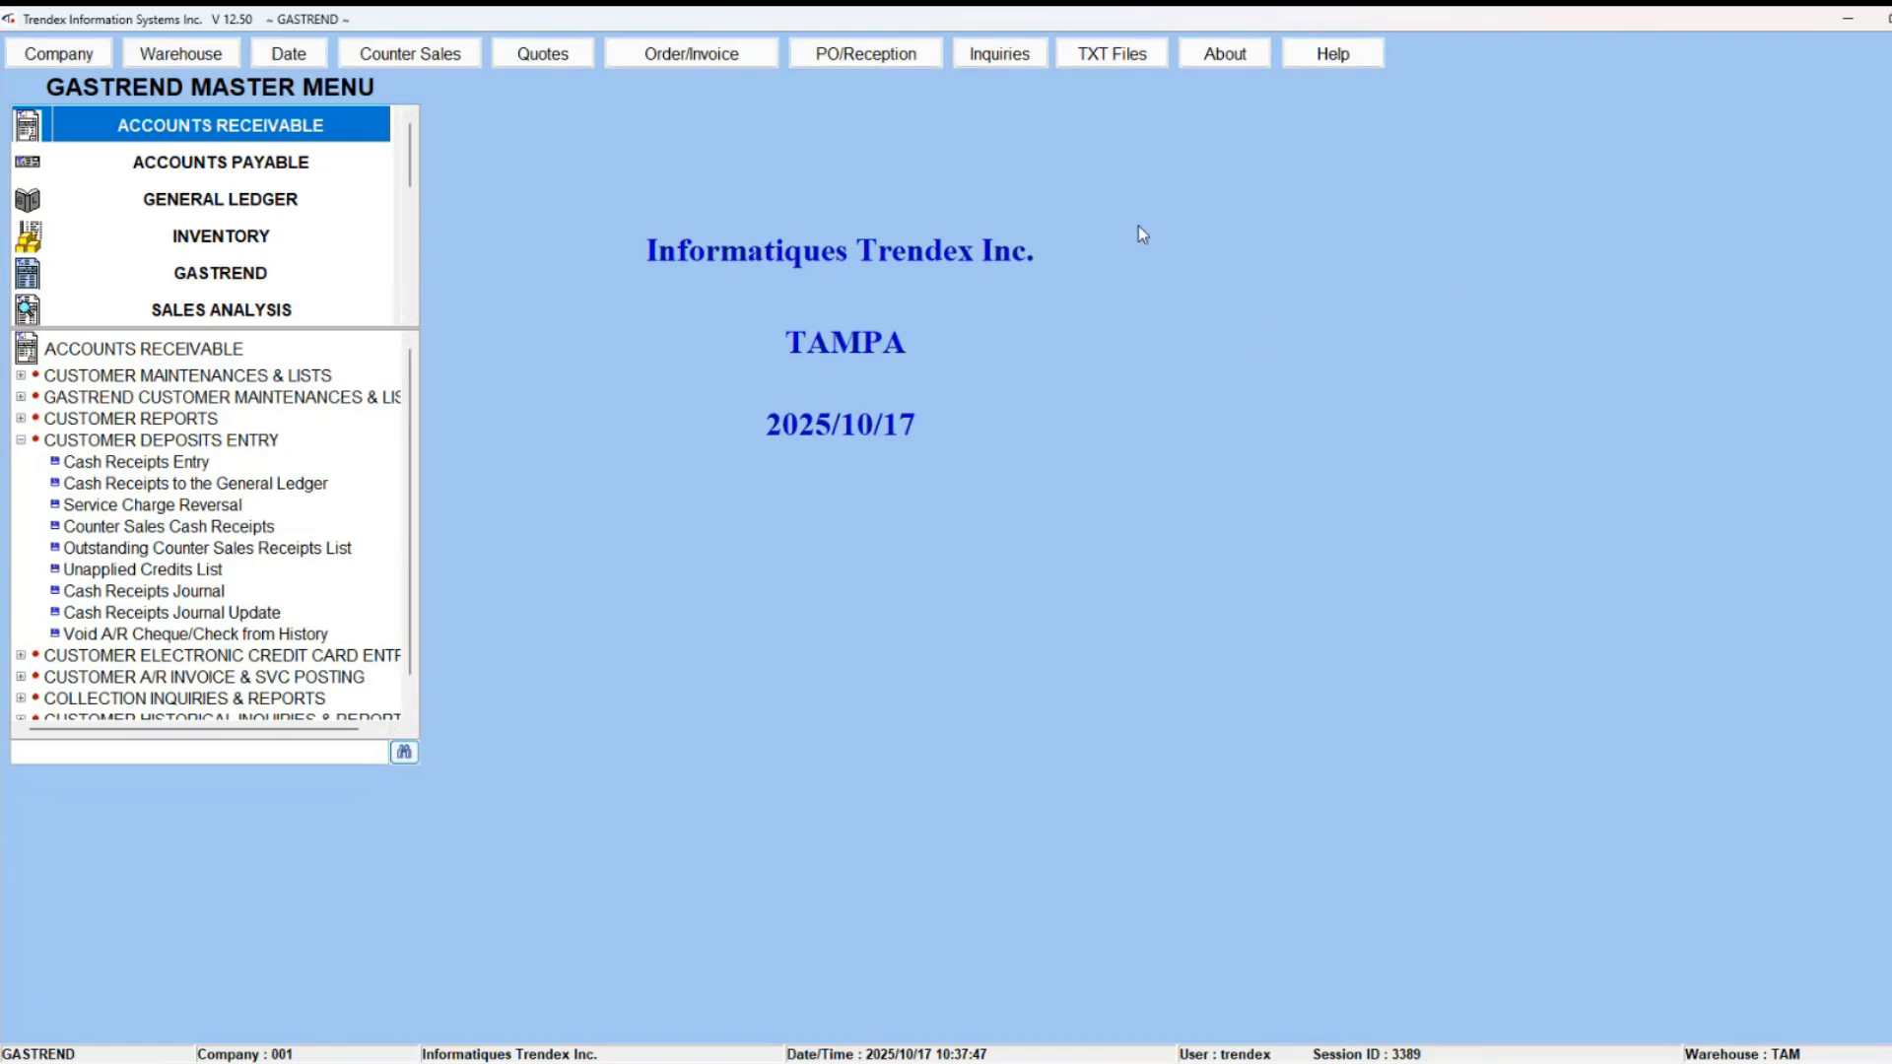